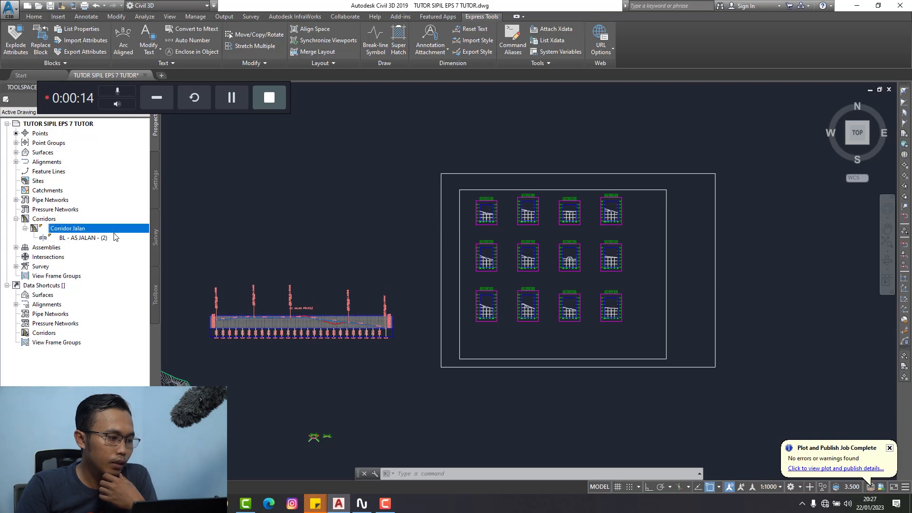
Step: Open the properties of Corridor Jalan and create an additional corridor surface
{"action": "left_click", "coordinate": [90, 229]}
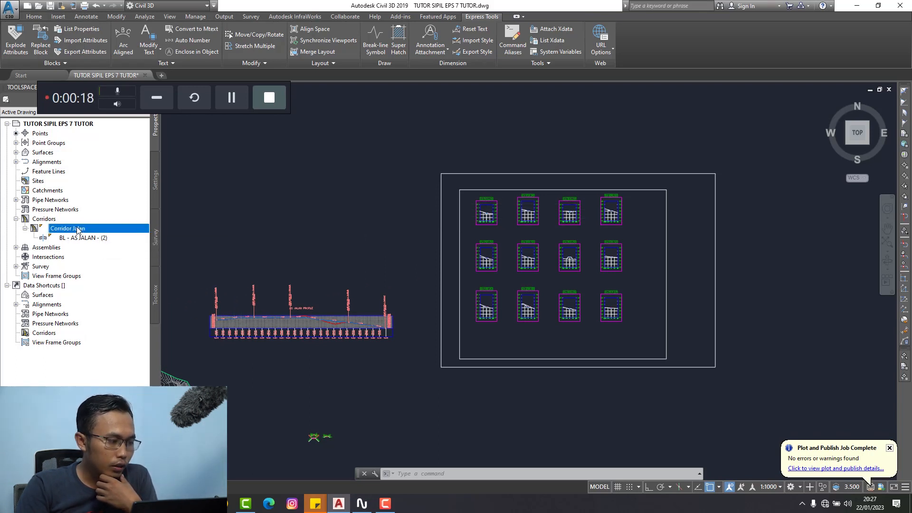
{"action": "right_click", "coordinate": [78, 230]}
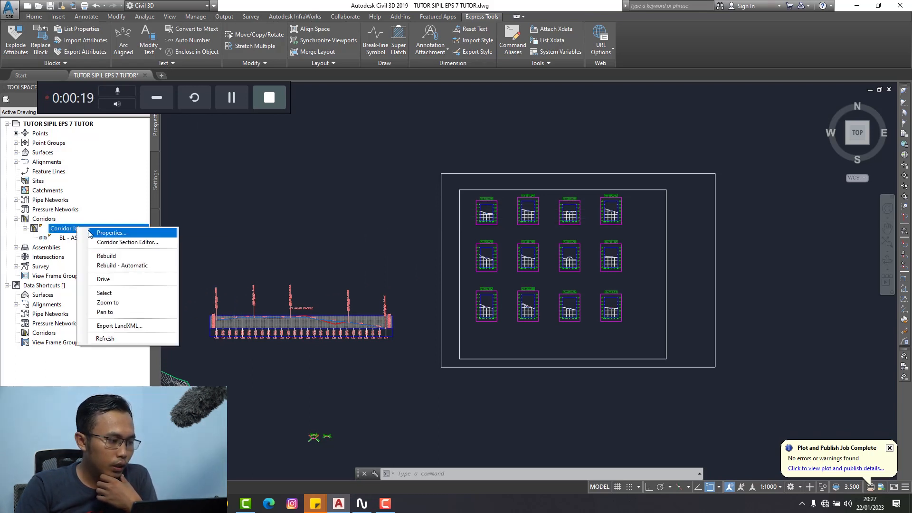
{"action": "left_click", "coordinate": [121, 232]}
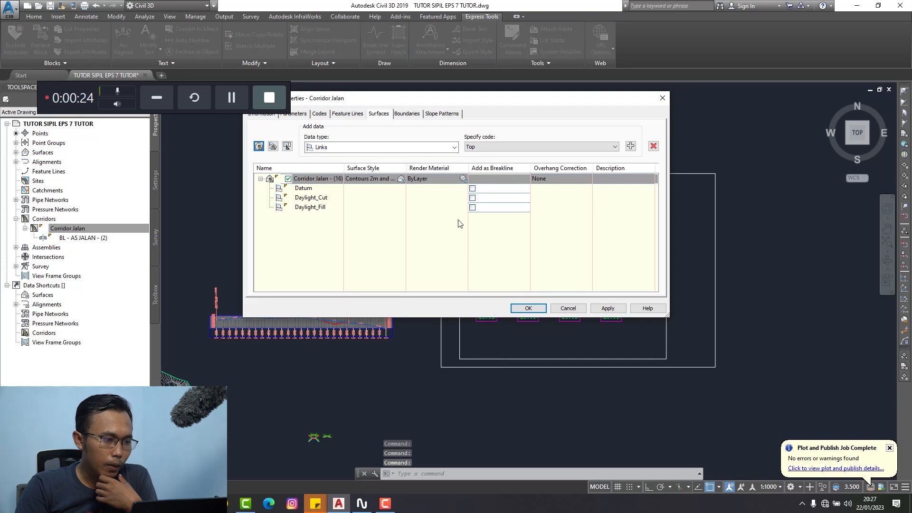
{"action": "left_click_drag", "start_coordinate": [405, 99], "coordinate": [472, 99]}
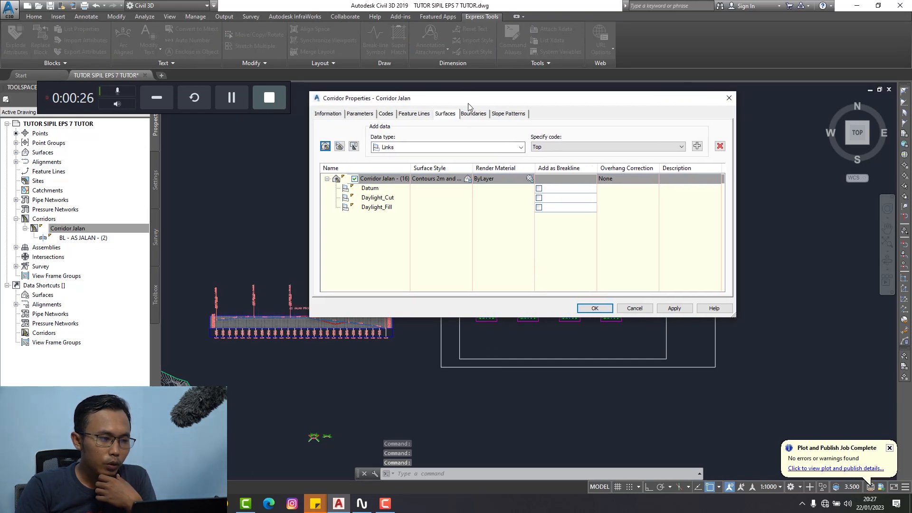
{"action": "left_click", "coordinate": [440, 115]}
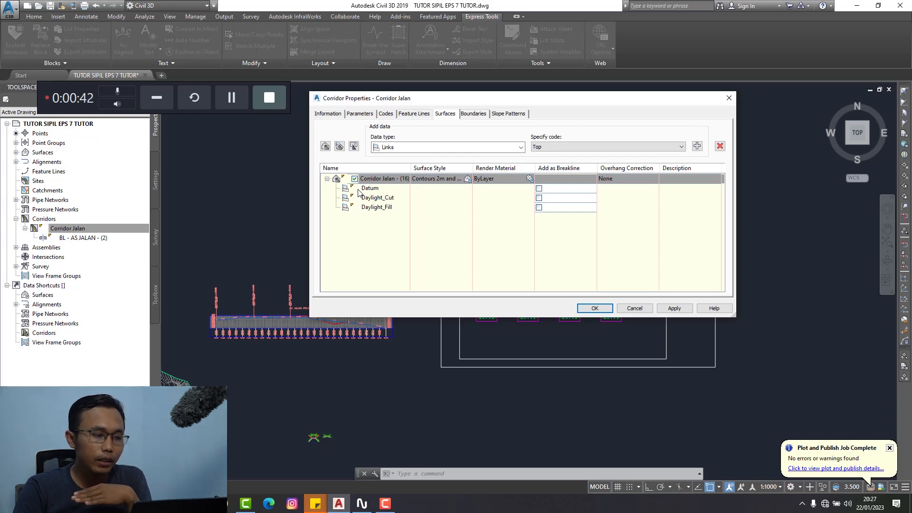
{"action": "left_click", "coordinate": [325, 146]}
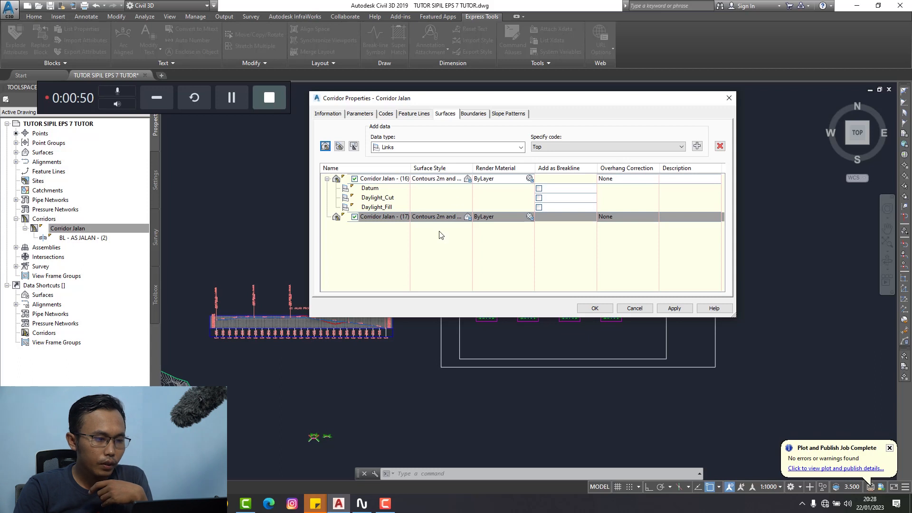
Step: Add the link codes Top, Daylight_Fill and Daylight_Cut to the new corridor surface and apply the corridor changes
{"action": "left_click", "coordinate": [555, 146]}
{"action": "left_click", "coordinate": [554, 146]}
{"action": "left_click", "coordinate": [697, 146]}
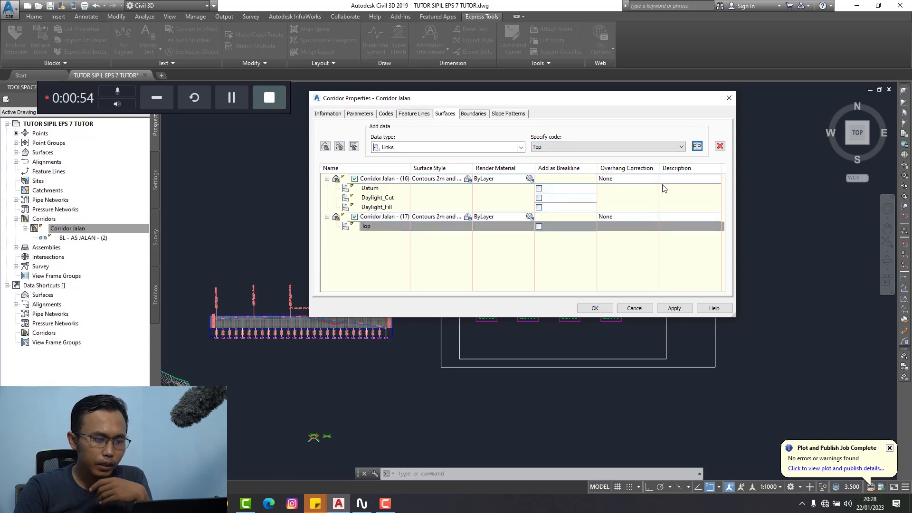
{"action": "left_click", "coordinate": [558, 150]}
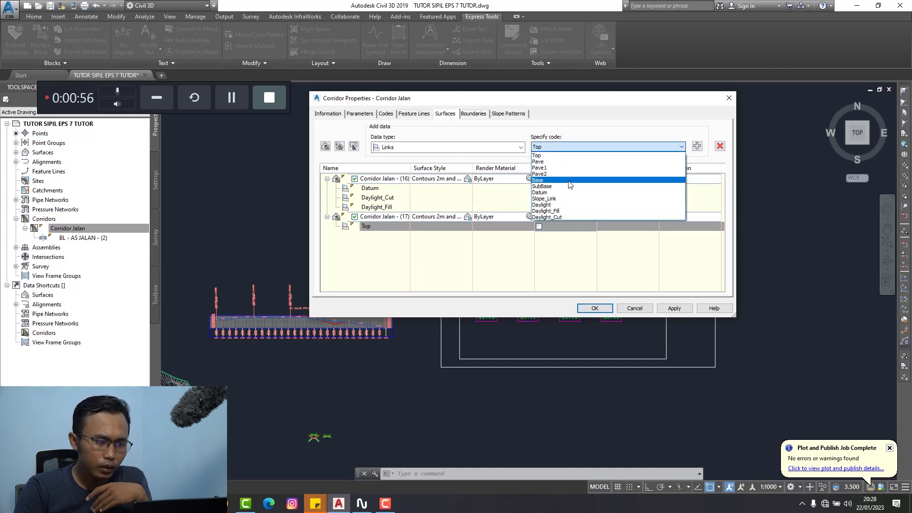
{"action": "left_click", "coordinate": [561, 211]}
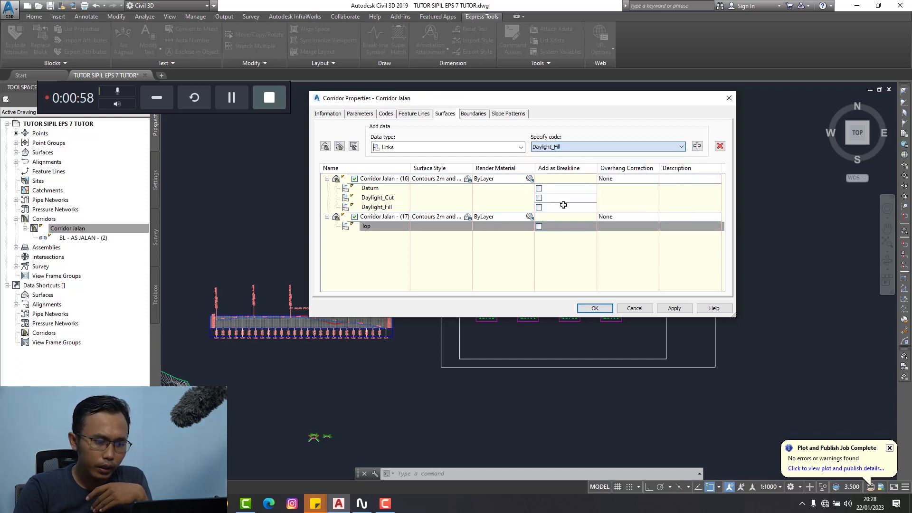
{"action": "left_click", "coordinate": [697, 146]}
{"action": "left_click", "coordinate": [566, 147]}
{"action": "left_click", "coordinate": [551, 217]}
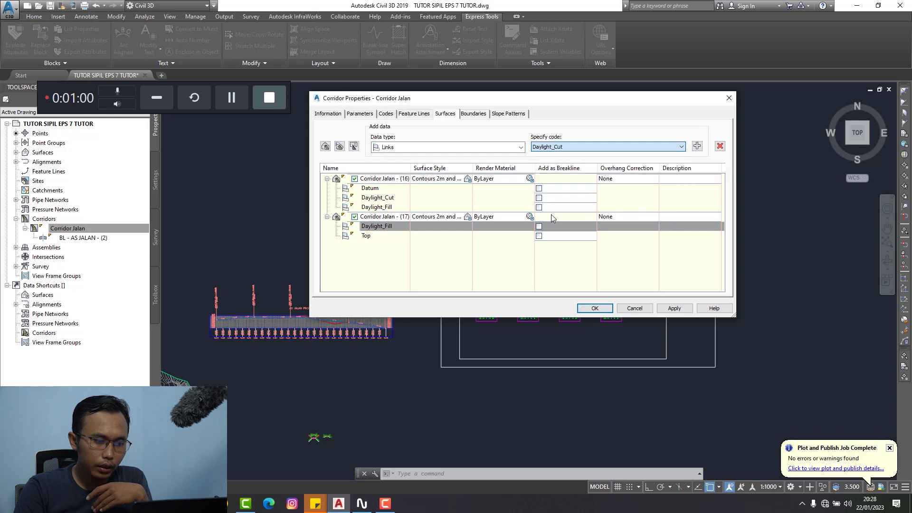
{"action": "left_click", "coordinate": [697, 146]}
{"action": "left_click", "coordinate": [675, 307]}
{"action": "left_click", "coordinate": [452, 226]}
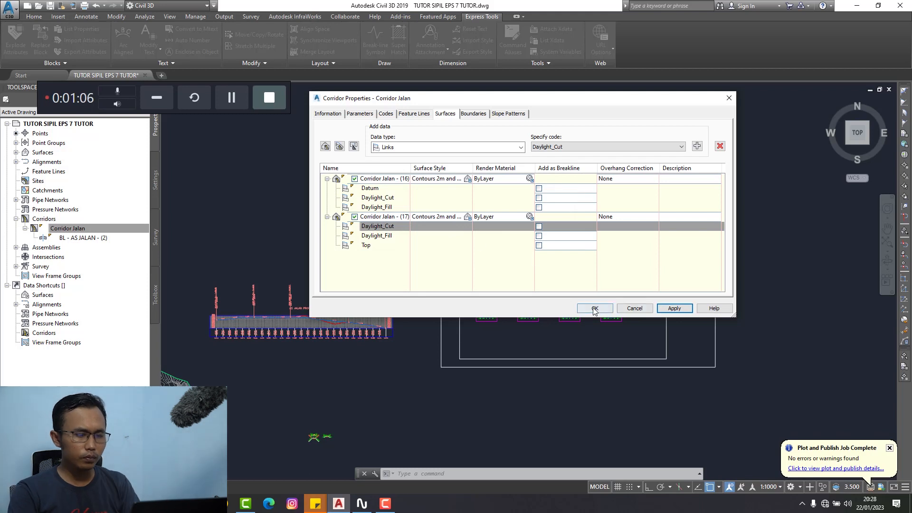
{"action": "left_click", "coordinate": [594, 309]}
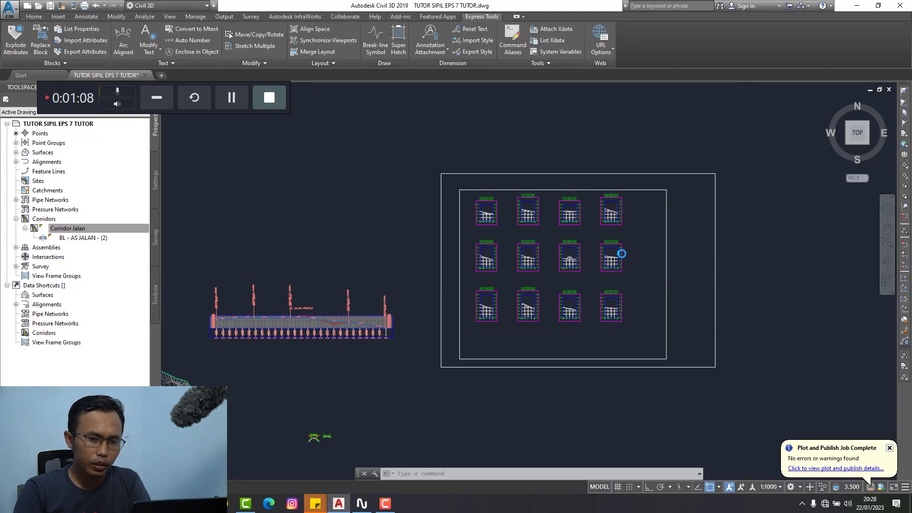
Step: Expand the definition of the surface Corridor Jalan - (17) in the drawing's surface list
{"action": "scroll", "coordinate": [595, 242], "scroll_direction": "down", "scroll_amount": 4}
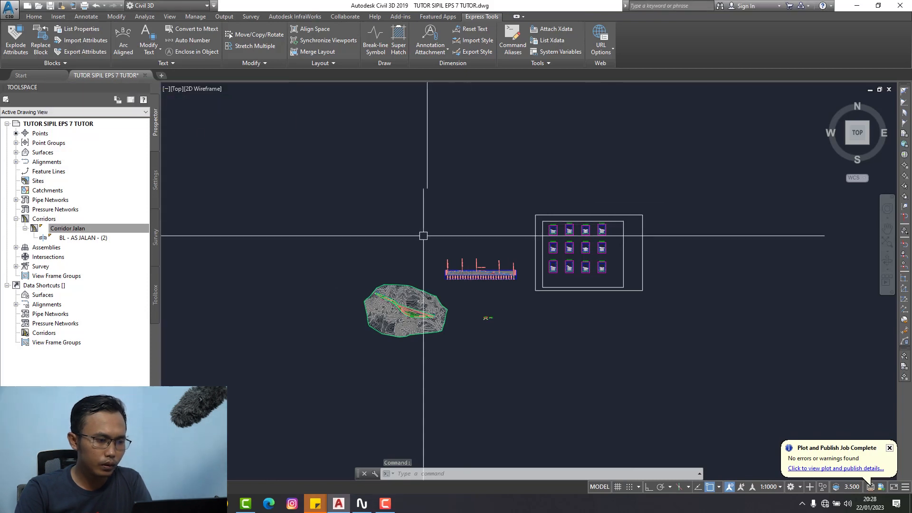
{"action": "middle_click_drag", "start_coordinate": [443, 228], "coordinate": [554, 218]}
{"action": "scroll", "coordinate": [554, 218], "scroll_direction": "down", "scroll_amount": 1}
{"action": "scroll", "coordinate": [454, 290], "scroll_direction": "up", "scroll_amount": 8}
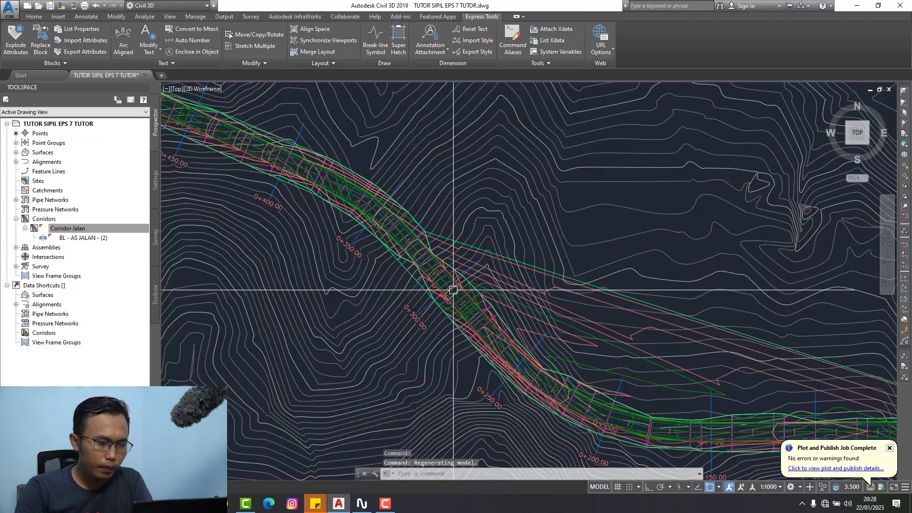
{"action": "scroll", "coordinate": [433, 250], "scroll_direction": "up", "scroll_amount": 4}
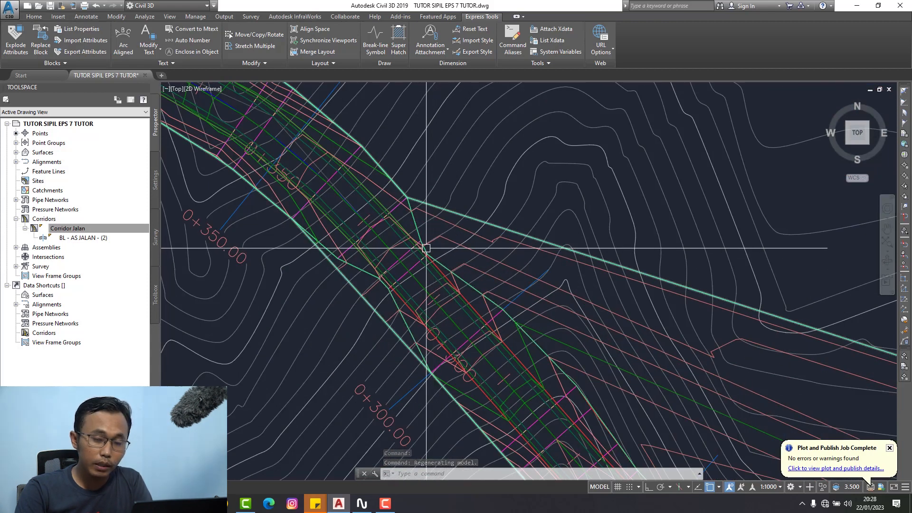
{"action": "left_click", "coordinate": [68, 228]}
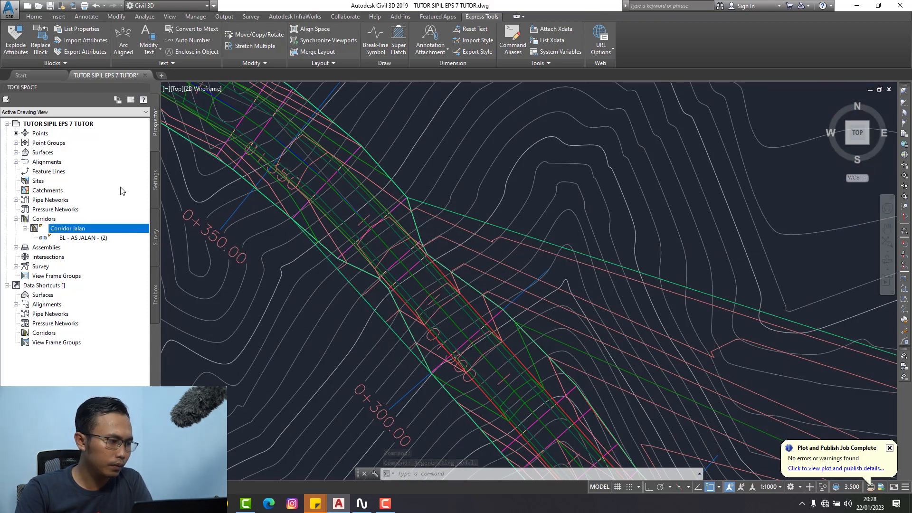
{"action": "left_click", "coordinate": [16, 162]}
{"action": "left_click", "coordinate": [23, 163]}
{"action": "left_click", "coordinate": [16, 162]}
{"action": "left_click", "coordinate": [16, 152]}
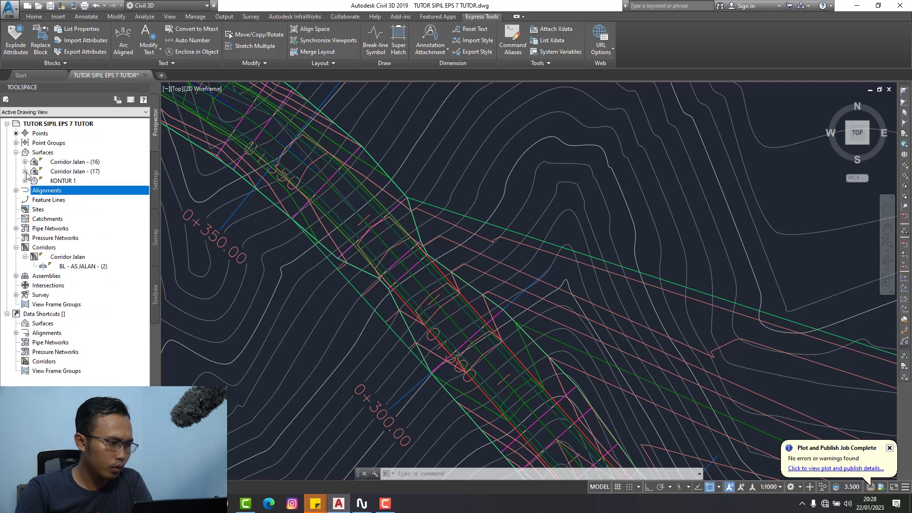
{"action": "left_click", "coordinate": [25, 172]}
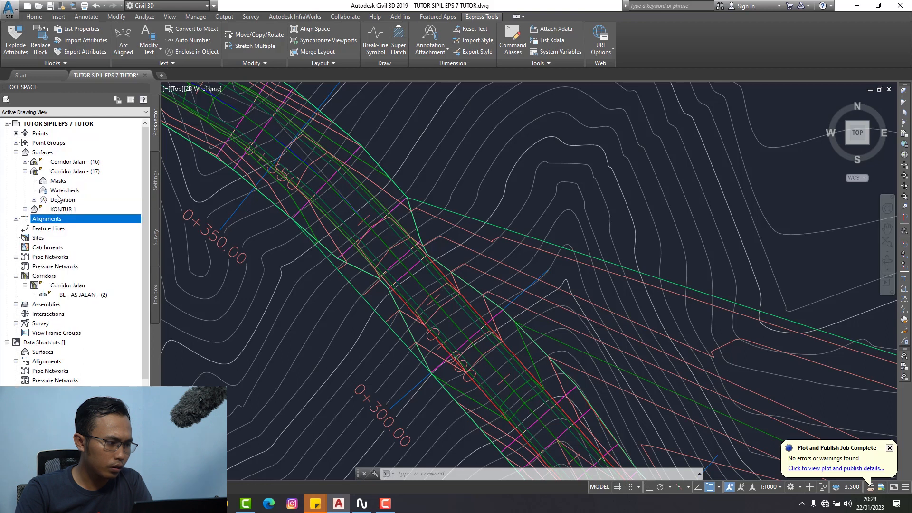
{"action": "left_click", "coordinate": [35, 200]}
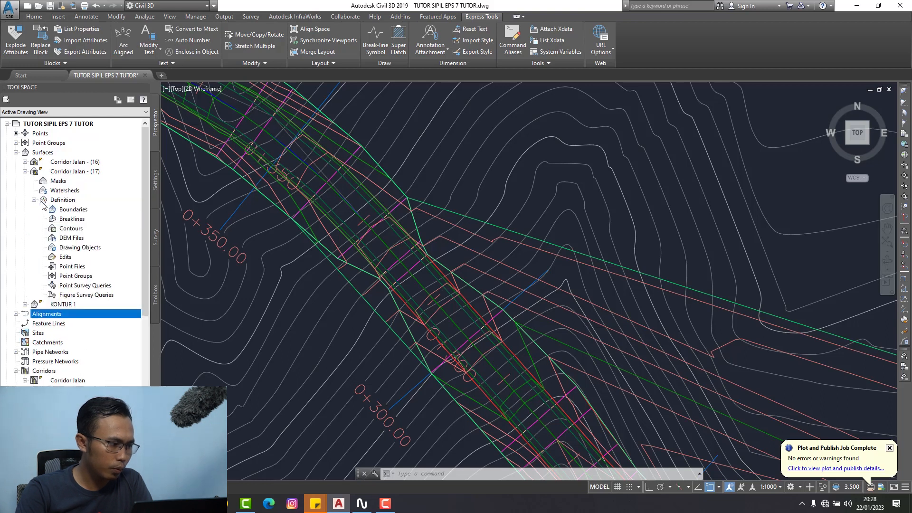
Step: Add an outer boundary named "boundarie" with non-destructive breakline to the surface, using the corridor's green edge line near station 0+350
{"action": "right_click", "coordinate": [88, 210]}
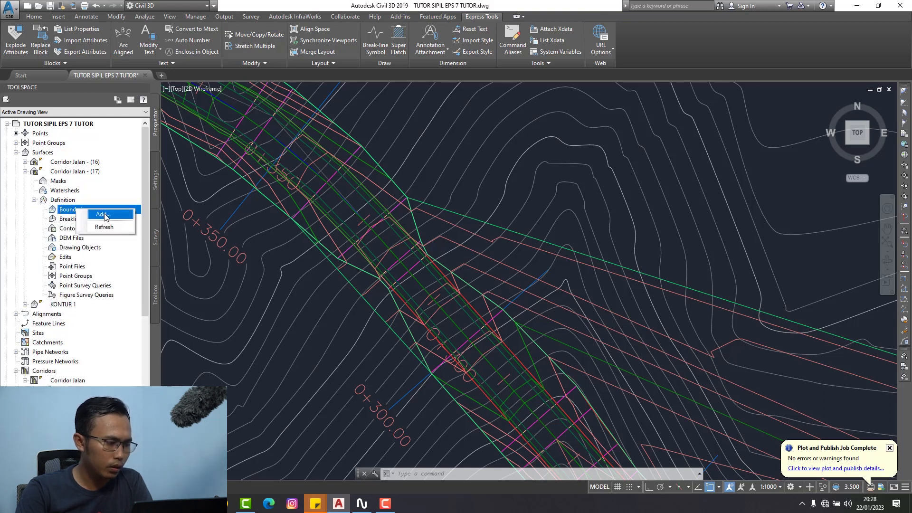
{"action": "left_click", "coordinate": [104, 215]}
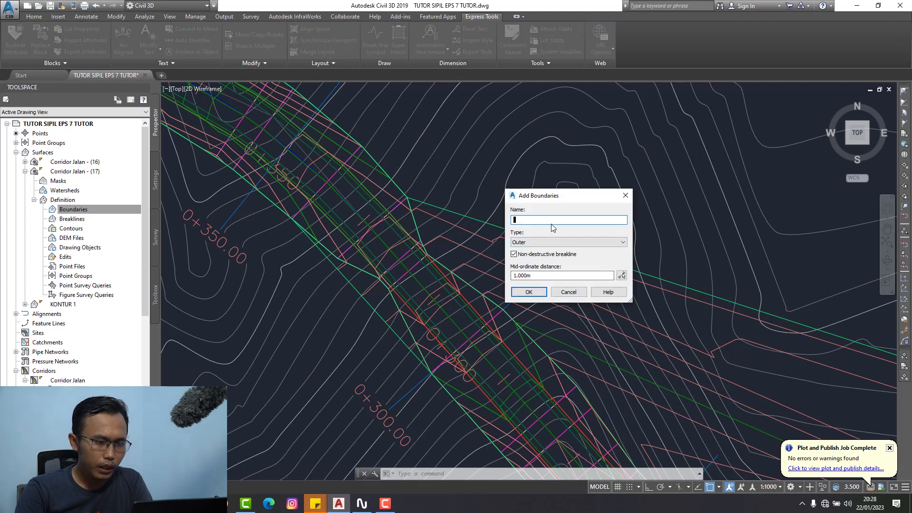
{"action": "type", "text": "bo"}
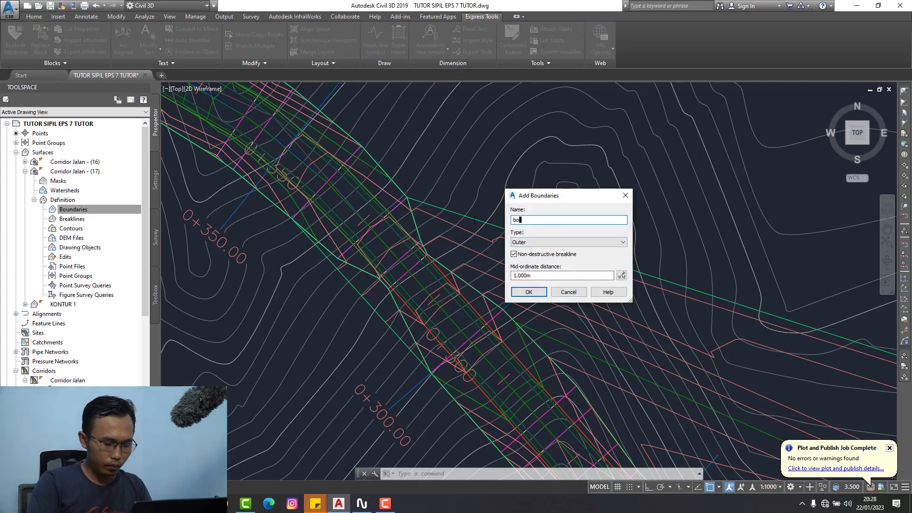
{"action": "type", "text": "undarie"}
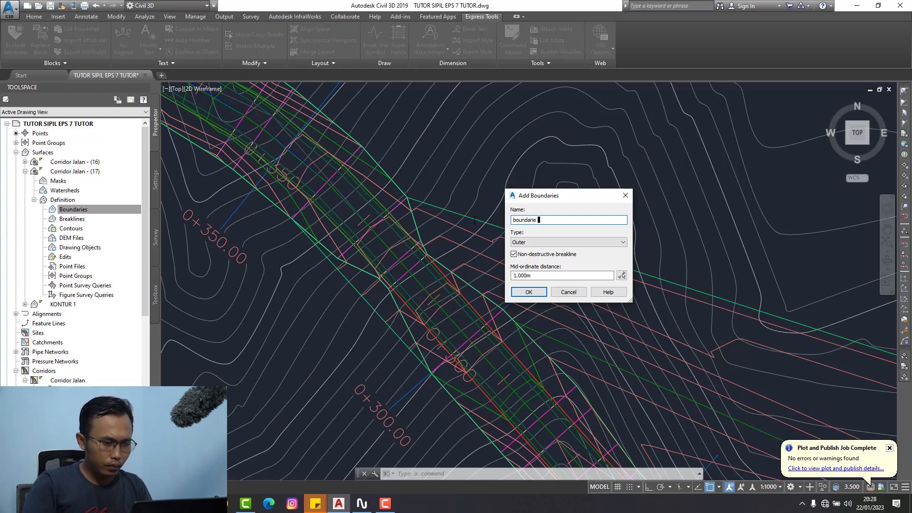
{"action": "left_click", "coordinate": [529, 291]}
{"action": "left_click", "coordinate": [418, 221]}
{"action": "scroll", "coordinate": [442, 233], "scroll_direction": "down", "scroll_amount": 6}
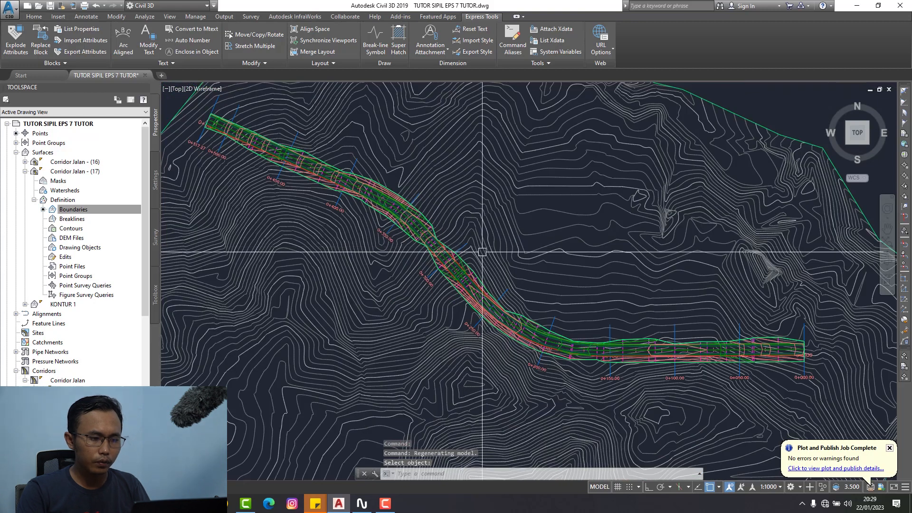
Step: Expand the centerline alignment AS JALAN down to the section view groups of the CROSS SECTION sample line group
{"action": "middle_click_drag", "start_coordinate": [461, 247], "coordinate": [408, 242]}
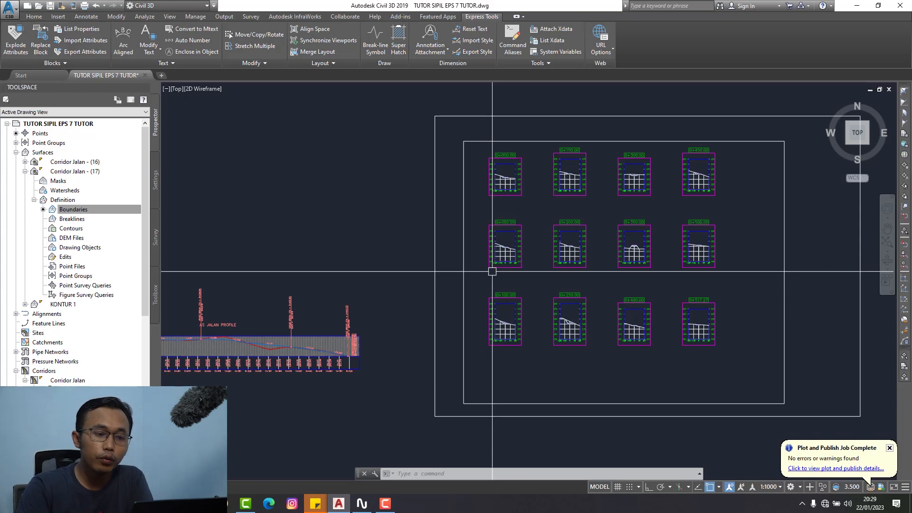
{"action": "scroll", "coordinate": [504, 195], "scroll_direction": "up", "scroll_amount": 6}
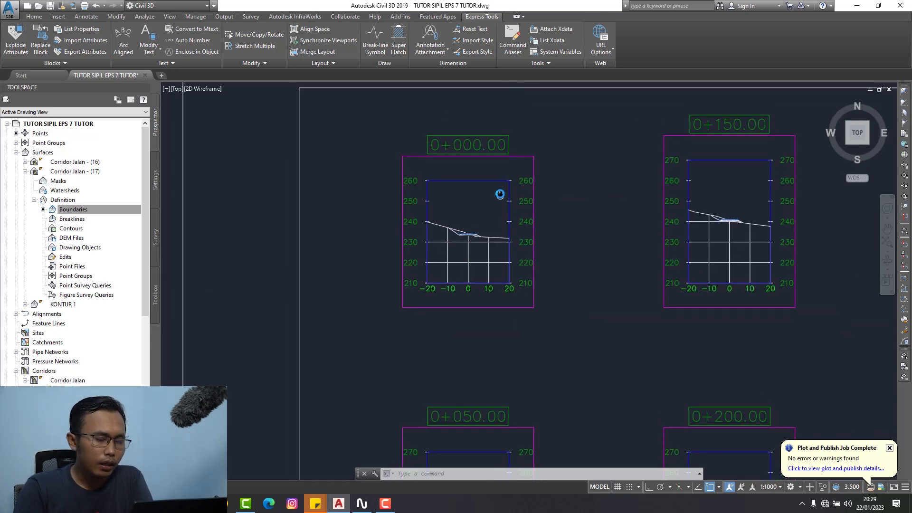
{"action": "left_click", "coordinate": [17, 153]}
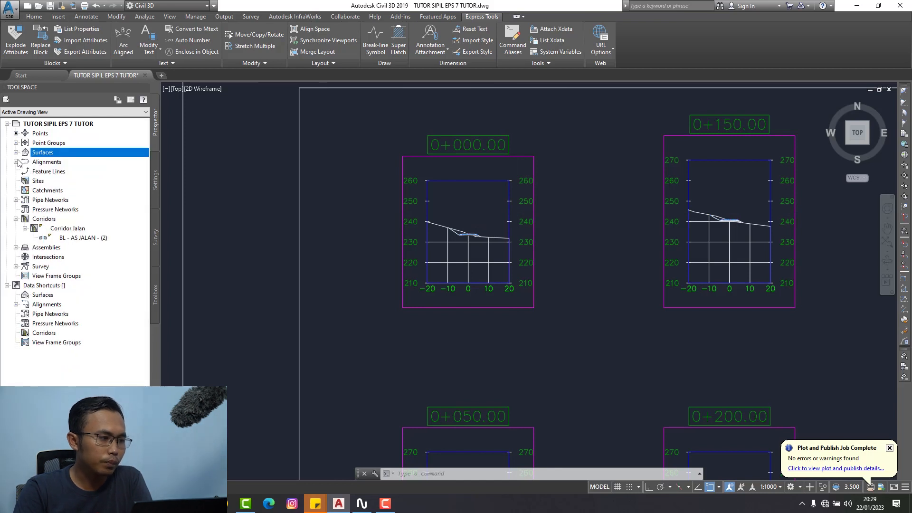
{"action": "left_click", "coordinate": [17, 162]}
{"action": "left_click", "coordinate": [25, 172]}
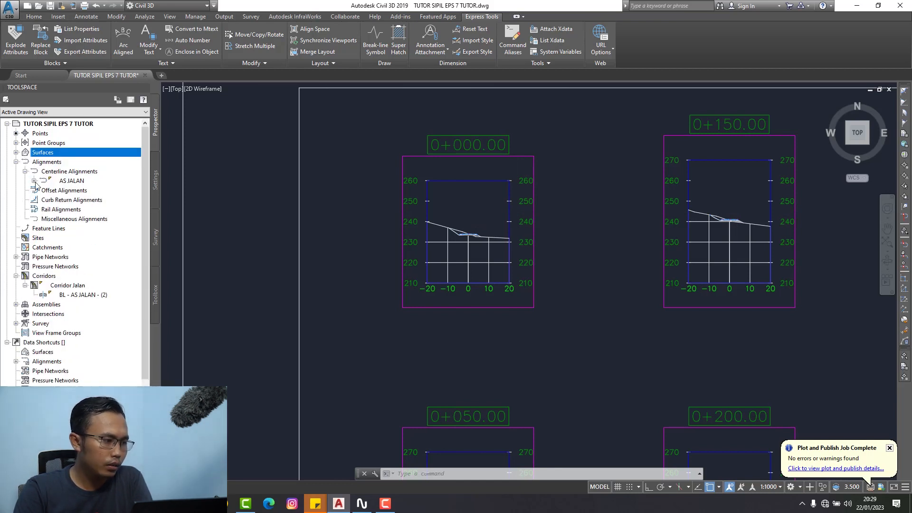
{"action": "left_click", "coordinate": [34, 181]}
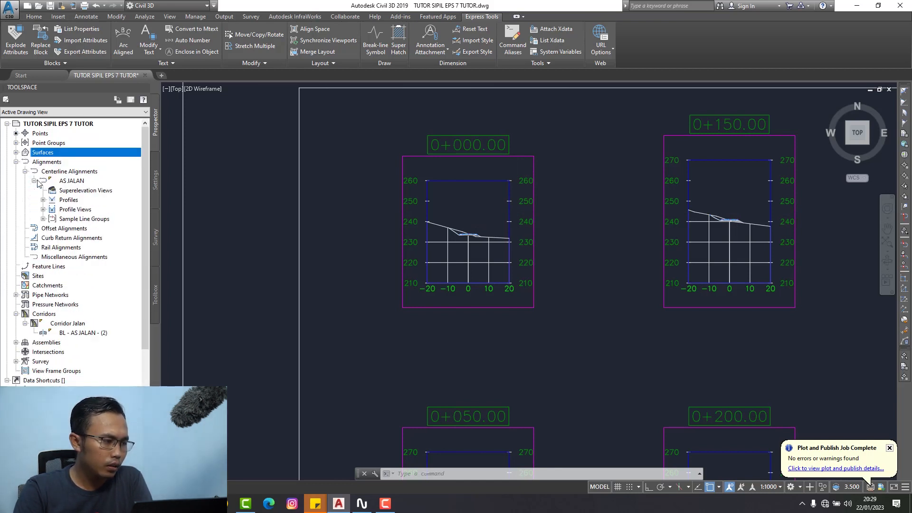
{"action": "left_click", "coordinate": [43, 219]}
{"action": "left_click", "coordinate": [52, 228]}
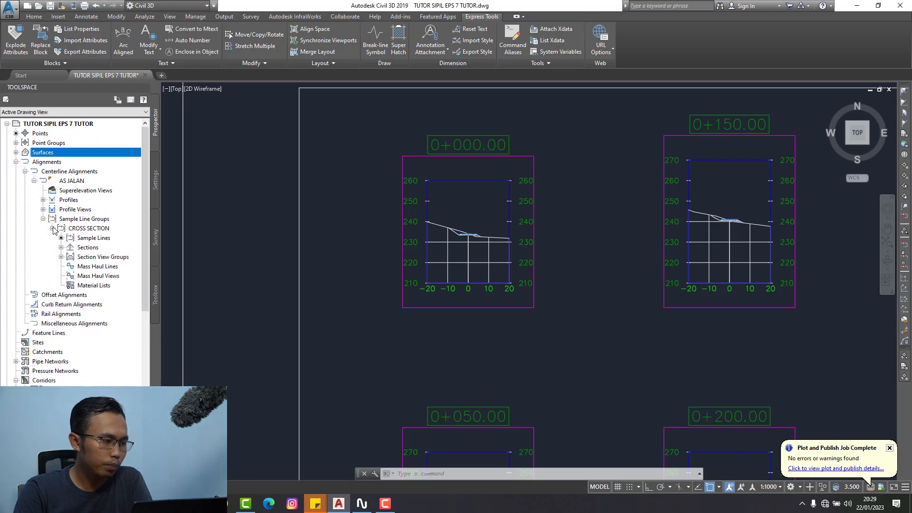
{"action": "left_click", "coordinate": [61, 257]}
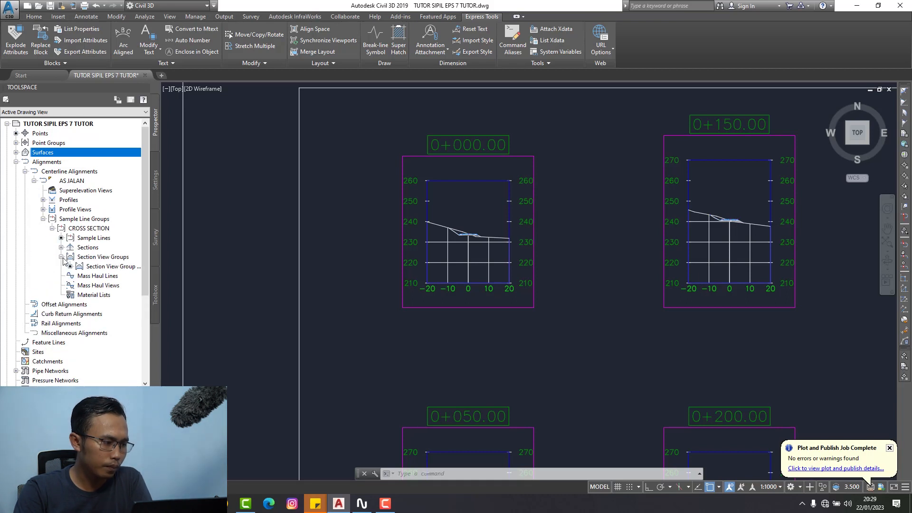
Step: Open the properties of the section view group under CROSS SECTION and review its list of data bands
{"action": "right_click", "coordinate": [99, 265]}
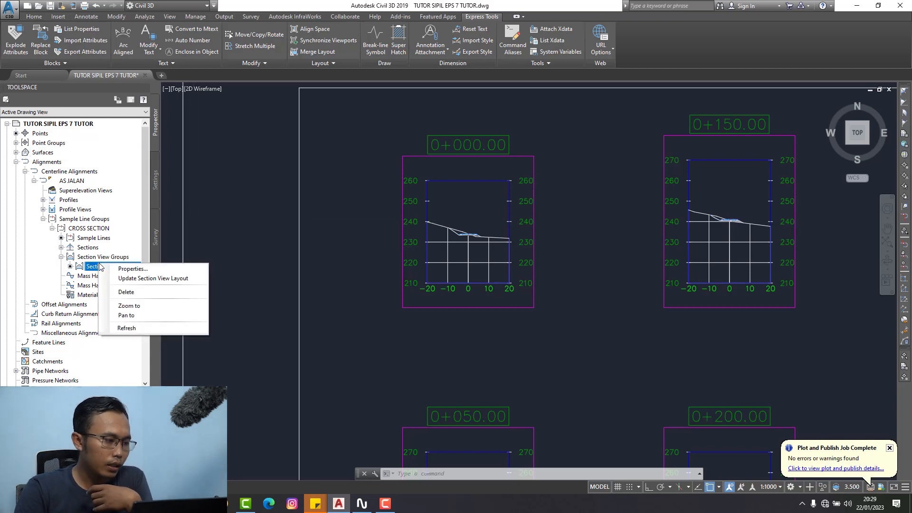
{"action": "left_click", "coordinate": [124, 269]}
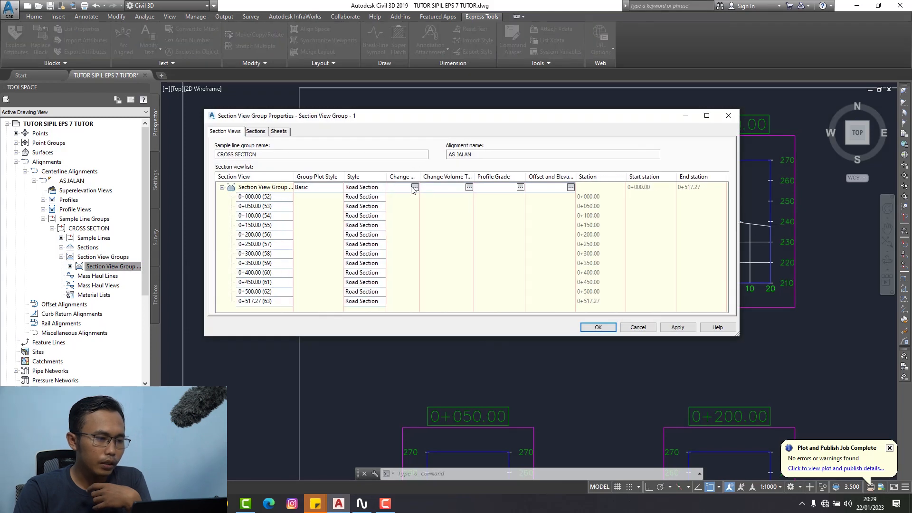
{"action": "left_click_drag", "start_coordinate": [430, 118], "coordinate": [409, 34]}
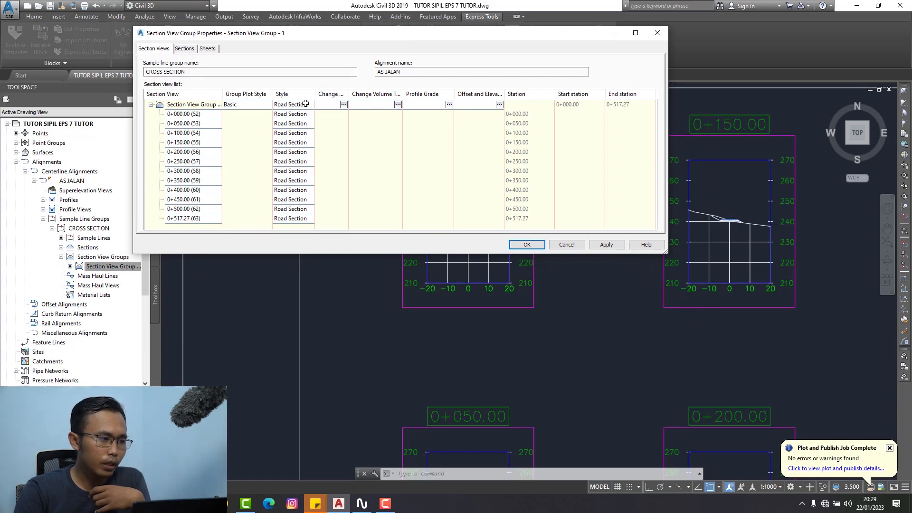
{"action": "left_click", "coordinate": [342, 104]}
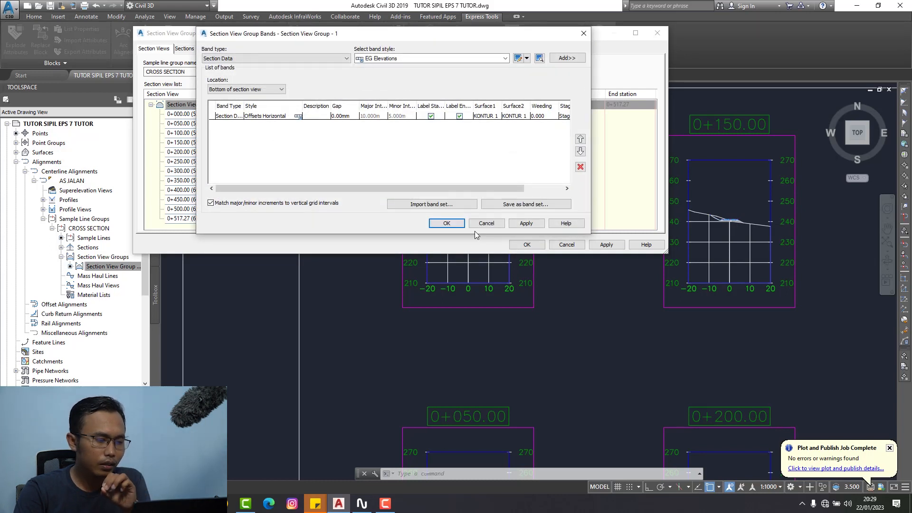
{"action": "left_click", "coordinate": [484, 224]}
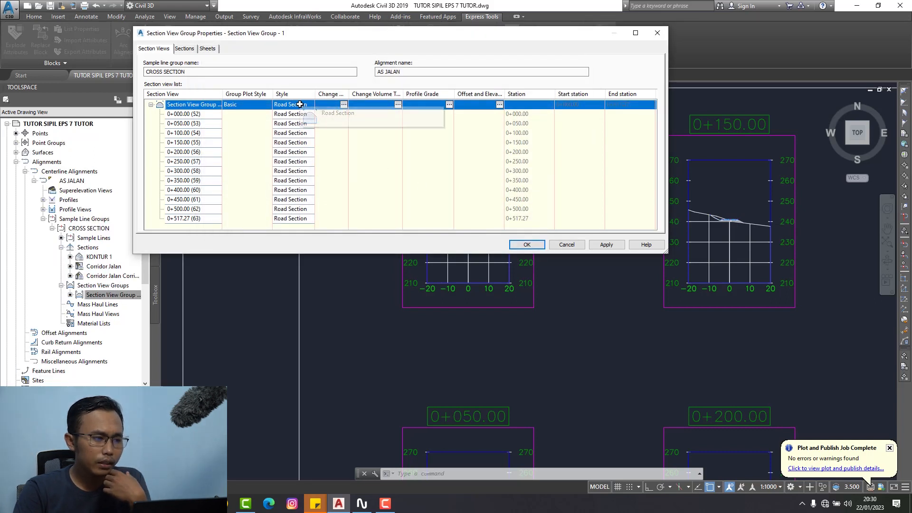
Step: Edit the group's Road Section view style to turn off clipping of both the vertical and horizontal grids
{"action": "left_click", "coordinate": [310, 105]}
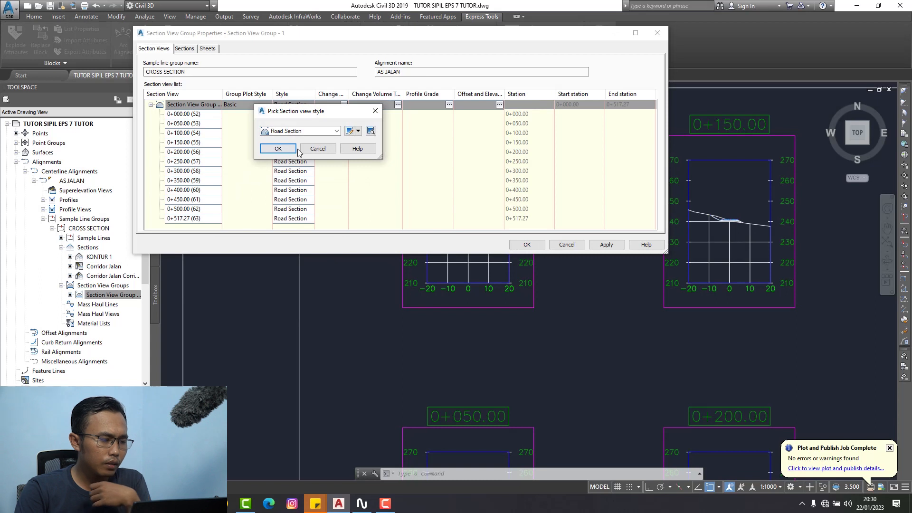
{"action": "left_click", "coordinate": [349, 132]}
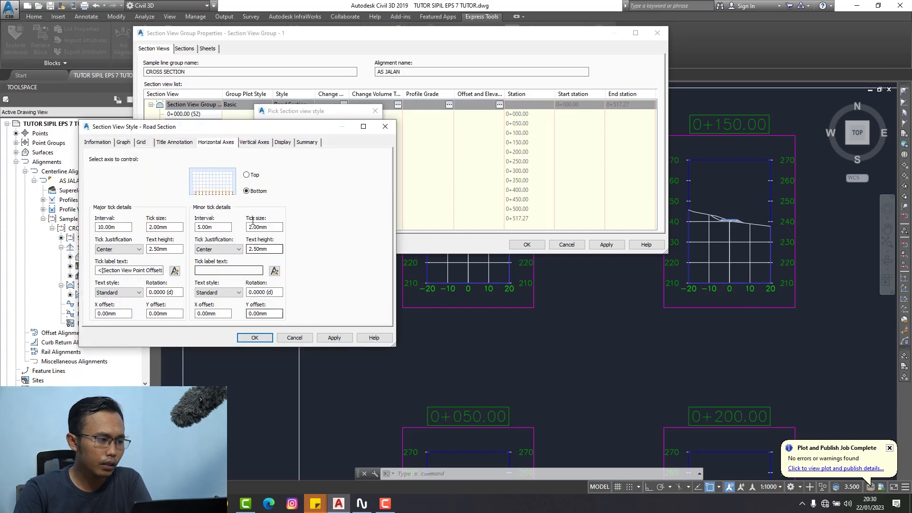
{"action": "left_click_drag", "start_coordinate": [265, 126], "coordinate": [468, 47]}
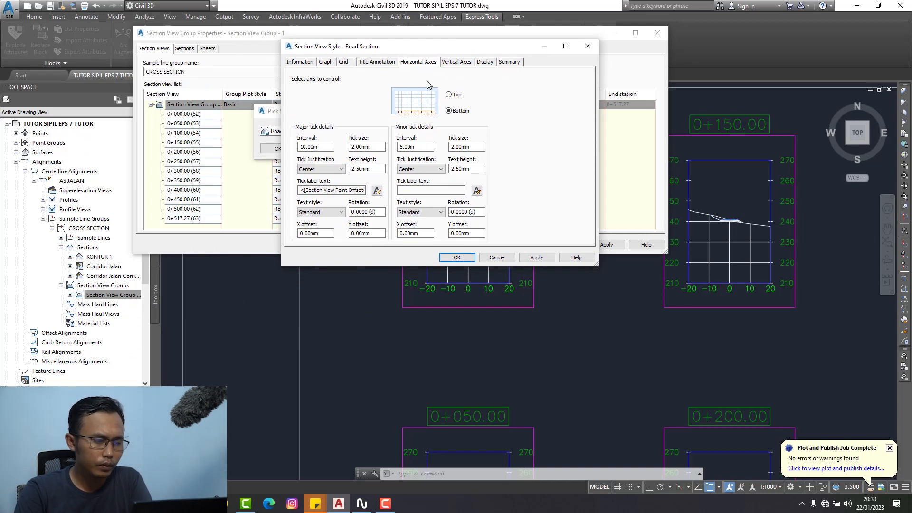
{"action": "left_click", "coordinate": [375, 62]}
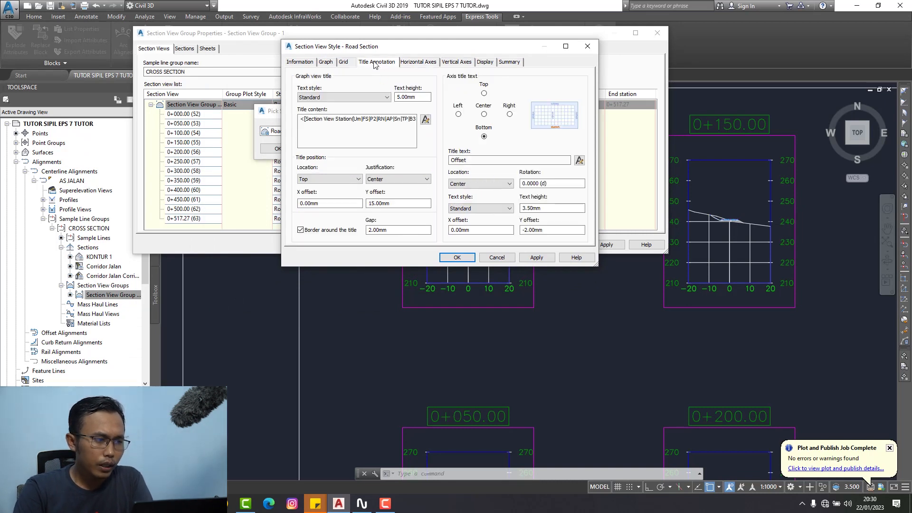
{"action": "left_click", "coordinate": [347, 62]}
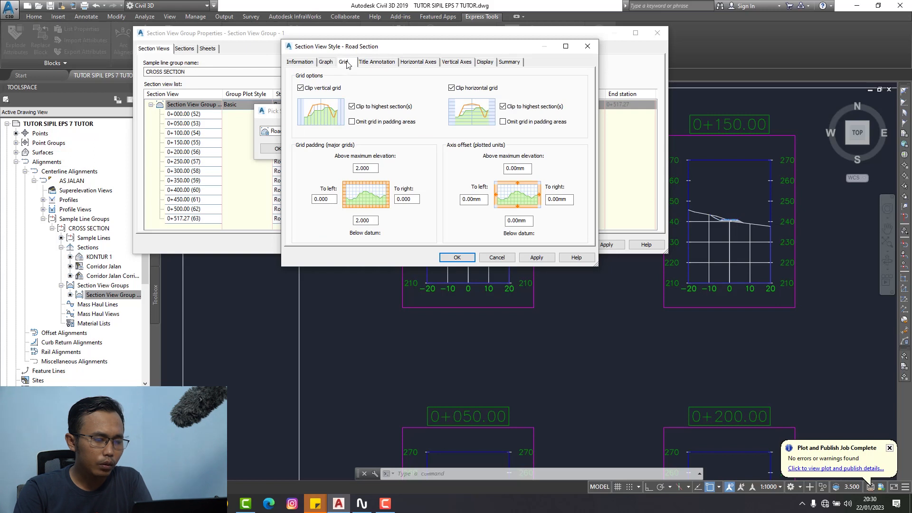
{"action": "left_click", "coordinate": [301, 89]}
{"action": "left_click", "coordinate": [452, 88]}
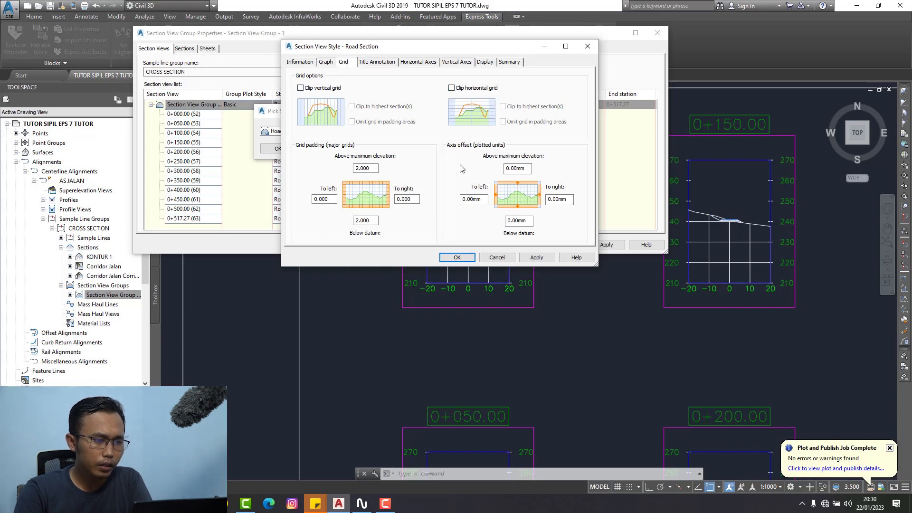
{"action": "left_click_drag", "start_coordinate": [378, 168], "coordinate": [324, 169]}
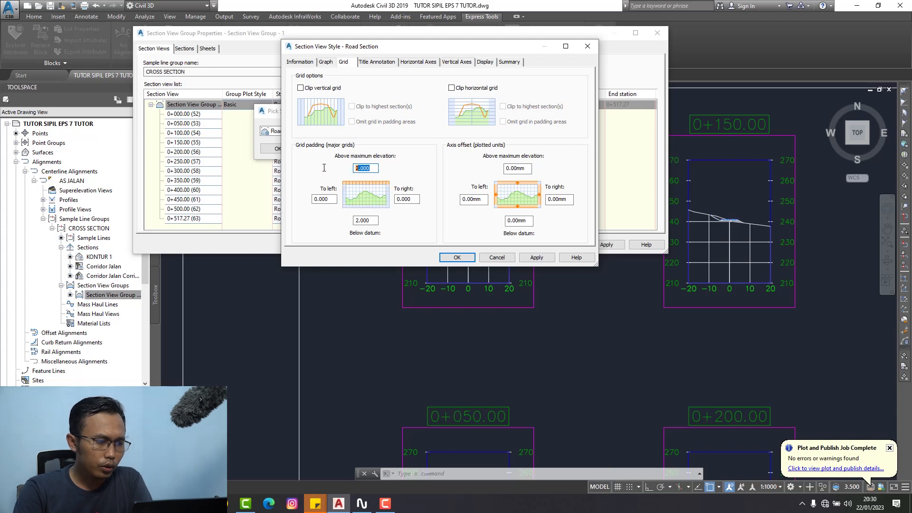
Step: Set the graph view title's text height to 1 mm in the Road Section style's title annotation
{"action": "left_click", "coordinate": [373, 62]}
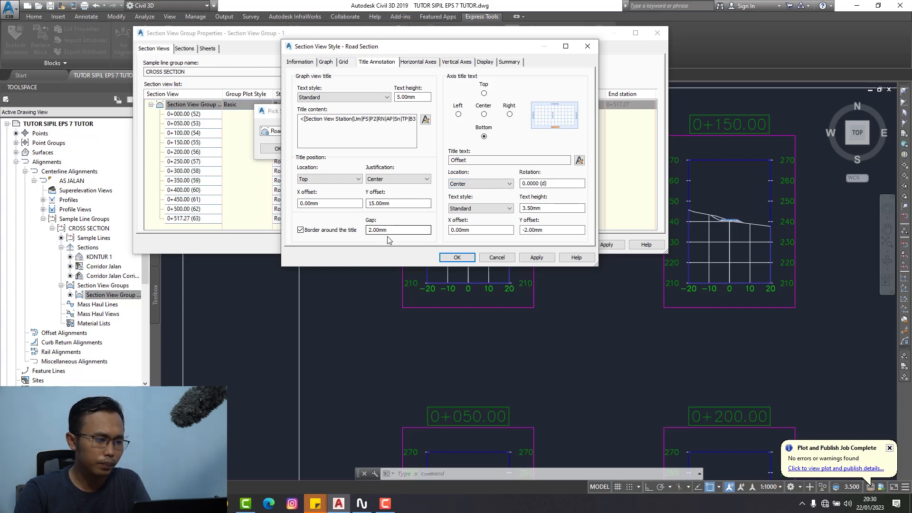
{"action": "left_click", "coordinate": [329, 230]}
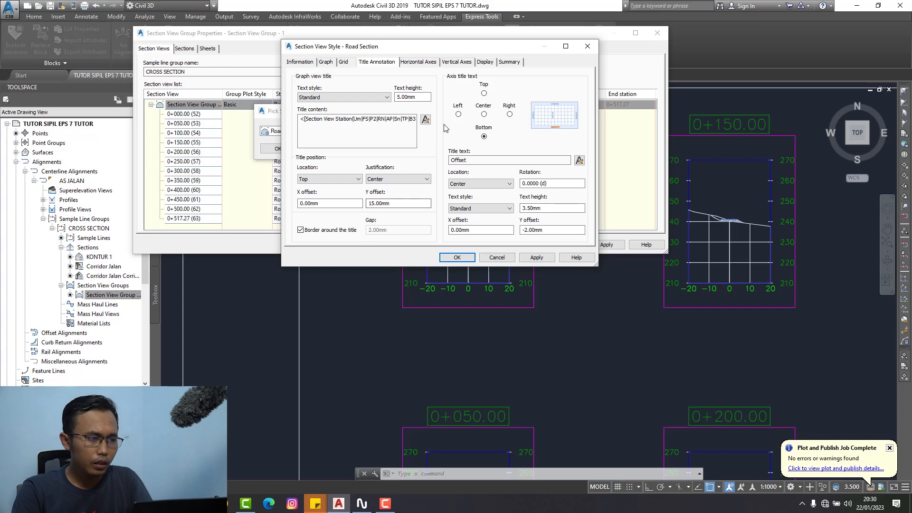
{"action": "double_click", "coordinate": [413, 97]}
{"action": "type", "text": "1"}
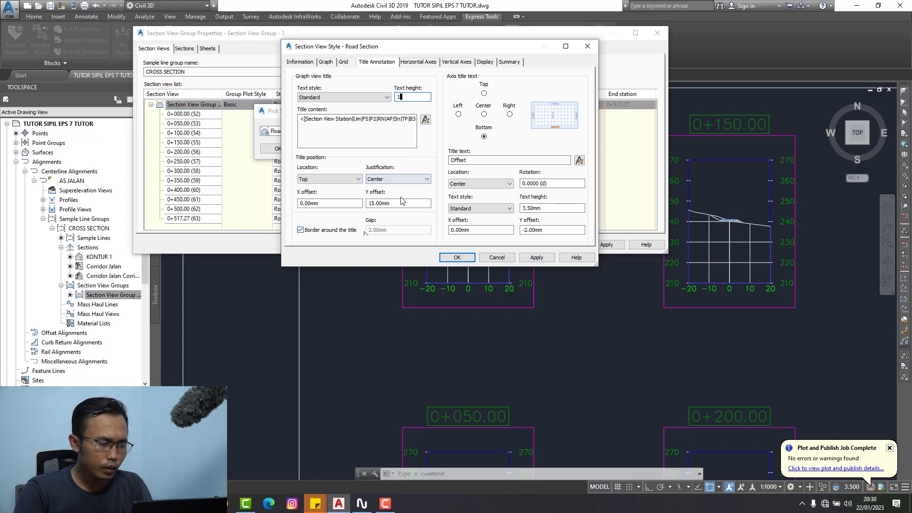
Step: Set the graph view title's location to Bottom with Center justification and apply the Road Section style changes to the section views
{"action": "left_click", "coordinate": [357, 179]}
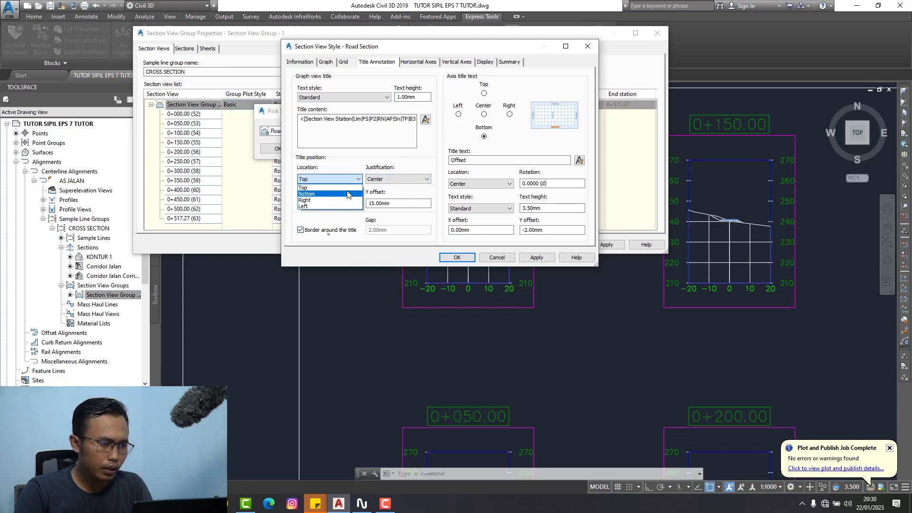
{"action": "left_click", "coordinate": [346, 194]}
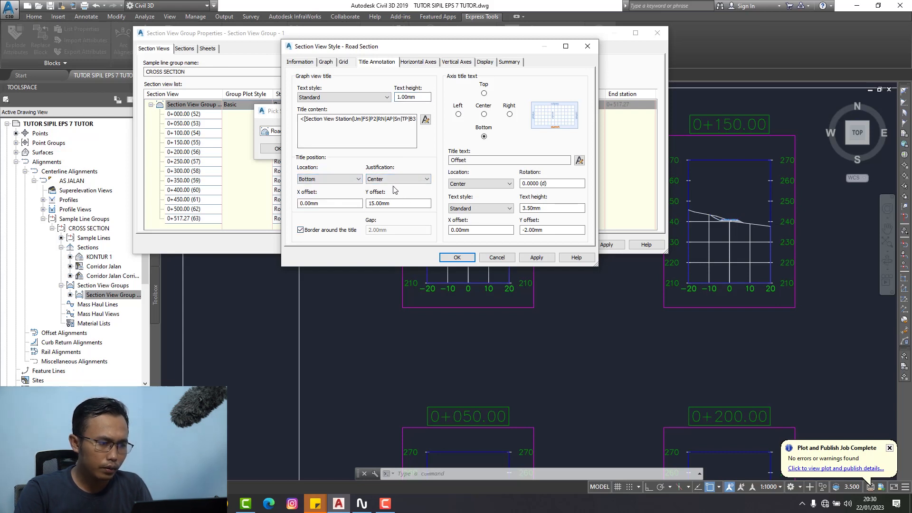
{"action": "left_click", "coordinate": [426, 180]}
{"action": "left_click", "coordinate": [422, 194]}
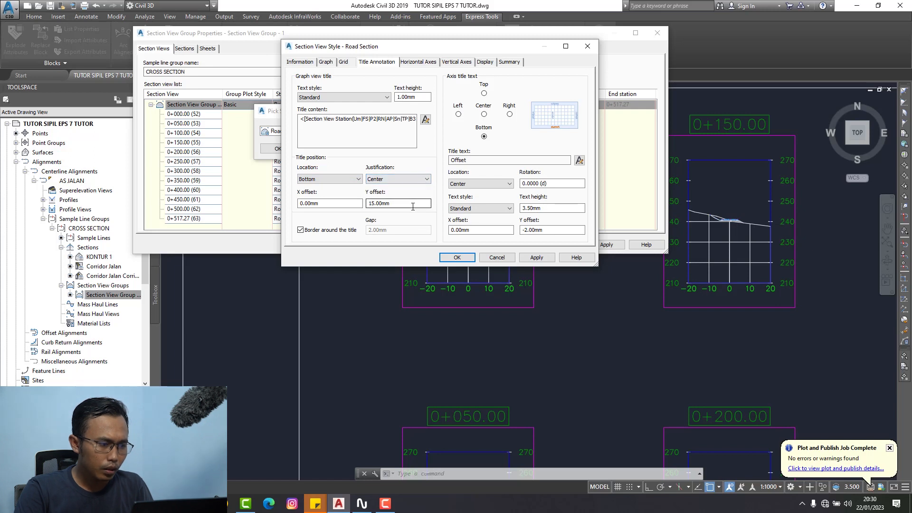
{"action": "left_click", "coordinate": [411, 206]}
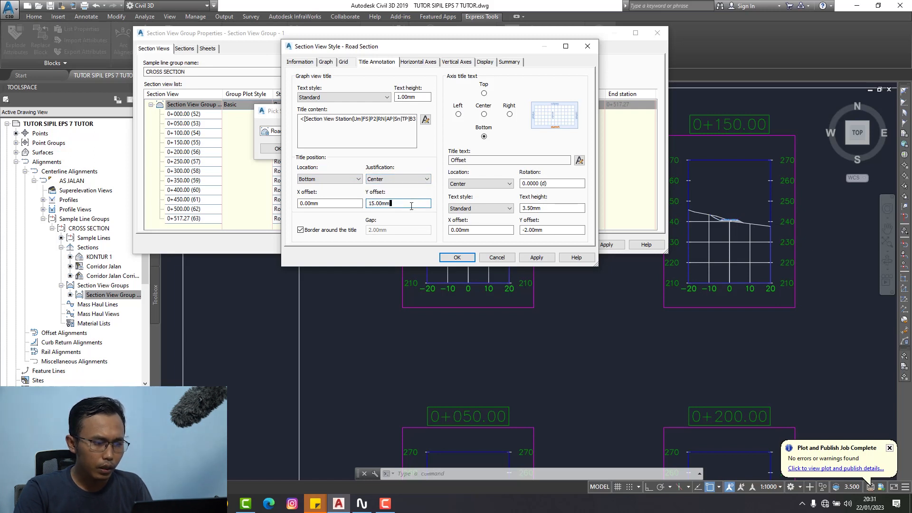
{"action": "left_click_drag", "start_coordinate": [411, 206], "coordinate": [366, 235]}
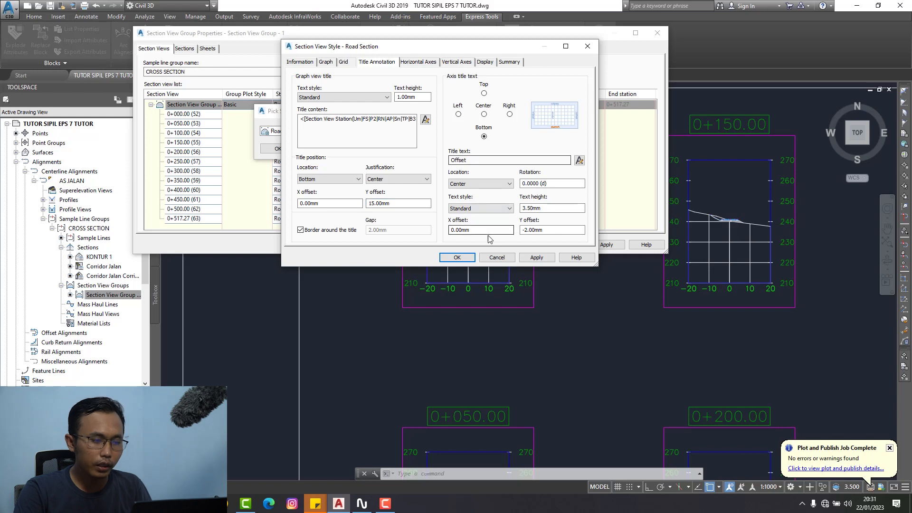
{"action": "left_click", "coordinate": [457, 257]}
{"action": "left_click", "coordinate": [277, 149]}
{"action": "left_click_drag", "start_coordinate": [417, 33], "coordinate": [281, 34]}
{"action": "left_click", "coordinate": [472, 245]}
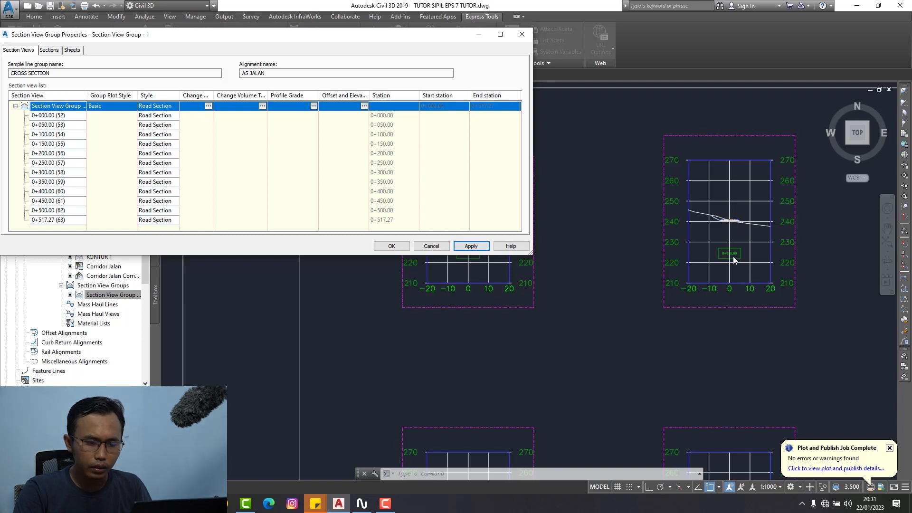
Step: Set the graph view title's Y offset to -15 mm in the Road Section style and apply it to the group
{"action": "left_click", "coordinate": [179, 105]}
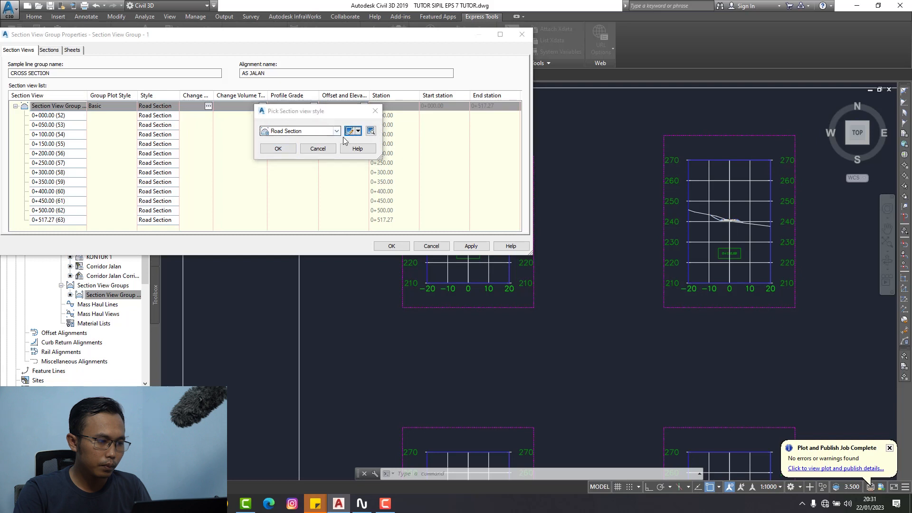
{"action": "left_click", "coordinate": [349, 131]}
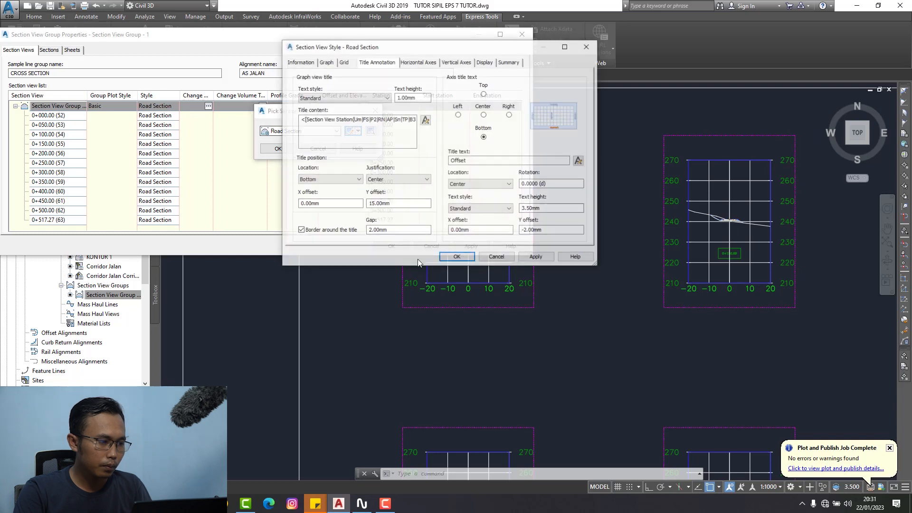
{"action": "left_click", "coordinate": [369, 203]}
{"action": "type", "text": "-"}
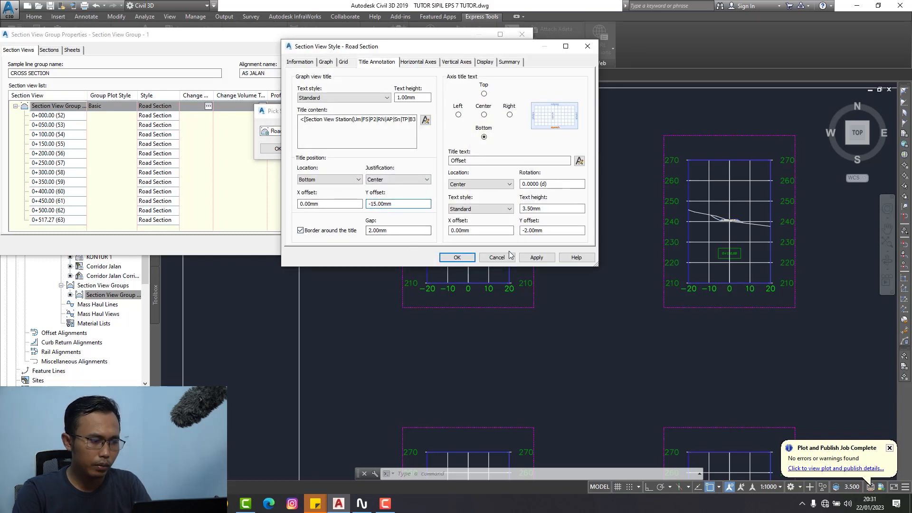
{"action": "left_click", "coordinate": [458, 257]}
{"action": "left_click", "coordinate": [270, 149]}
{"action": "left_click", "coordinate": [463, 244]}
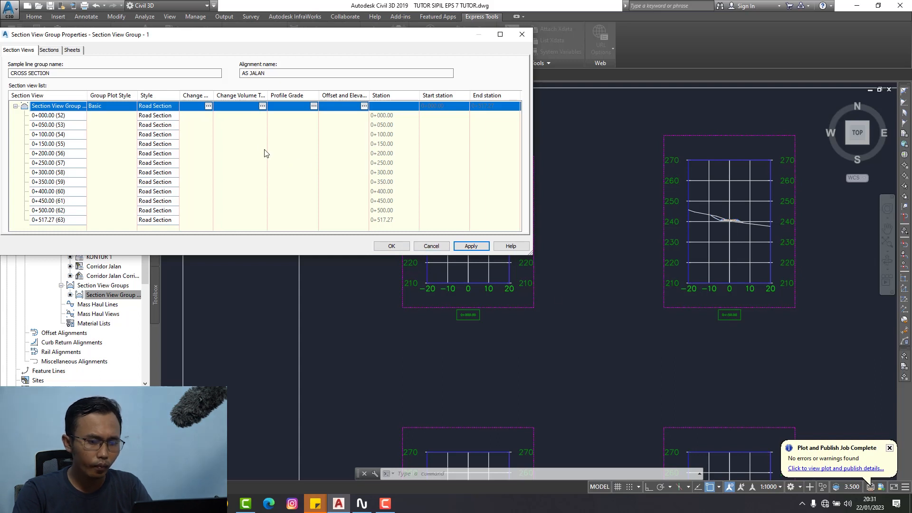
Step: Set the Road Section style's grid padding above maximum elevation and below datum to 0 and apply it to the section views
{"action": "left_click", "coordinate": [208, 106]}
{"action": "left_click", "coordinate": [350, 131]}
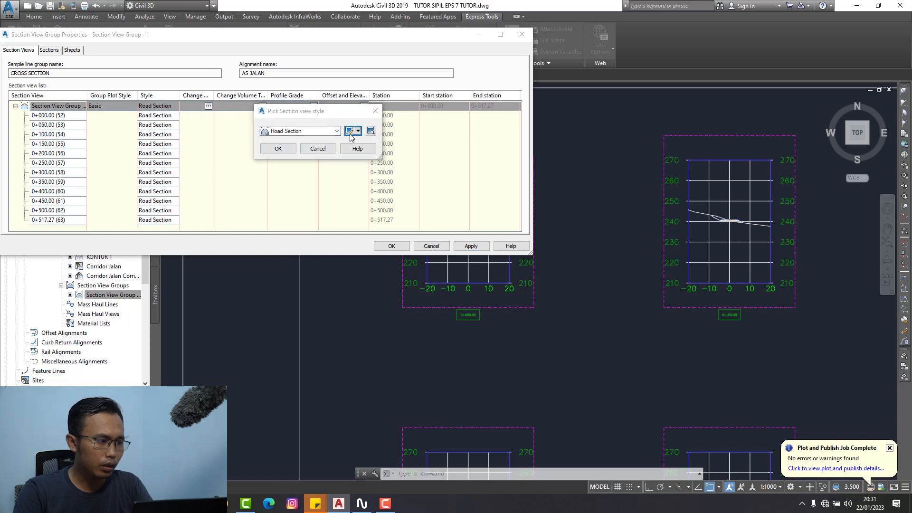
{"action": "left_click_drag", "start_coordinate": [368, 47], "coordinate": [284, 38]}
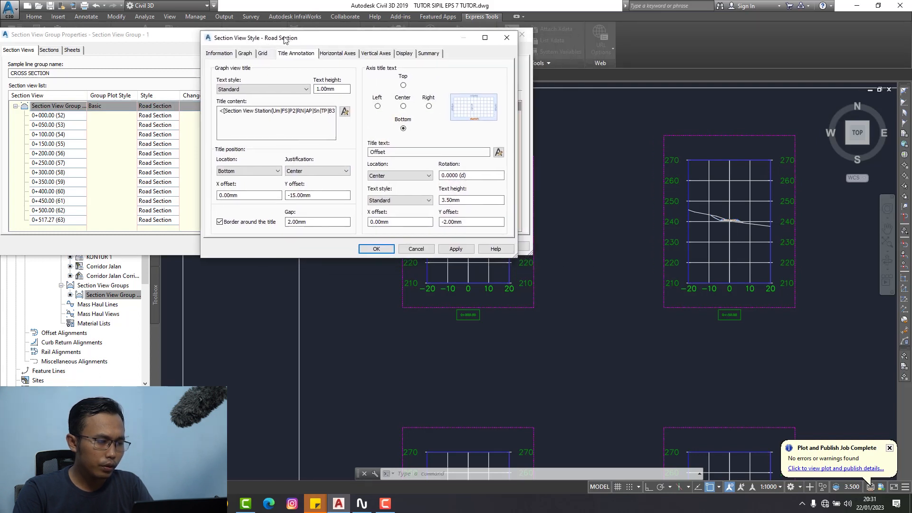
{"action": "left_click", "coordinate": [265, 53]}
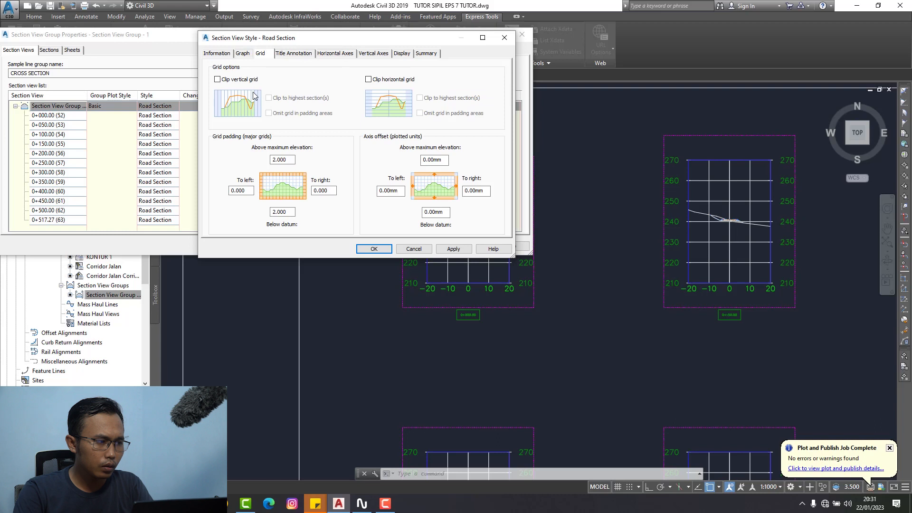
{"action": "left_click_drag", "start_coordinate": [293, 212], "coordinate": [250, 212]}
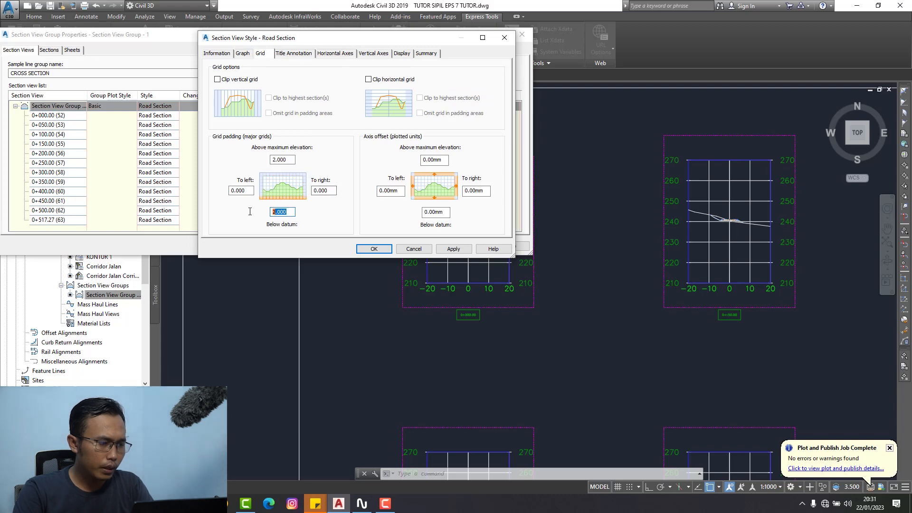
{"action": "left_click_drag", "start_coordinate": [292, 160], "coordinate": [234, 164]}
{"action": "type", "text": "0"}
{"action": "left_click_drag", "start_coordinate": [293, 211], "coordinate": [231, 216]}
{"action": "type", "text": "0"}
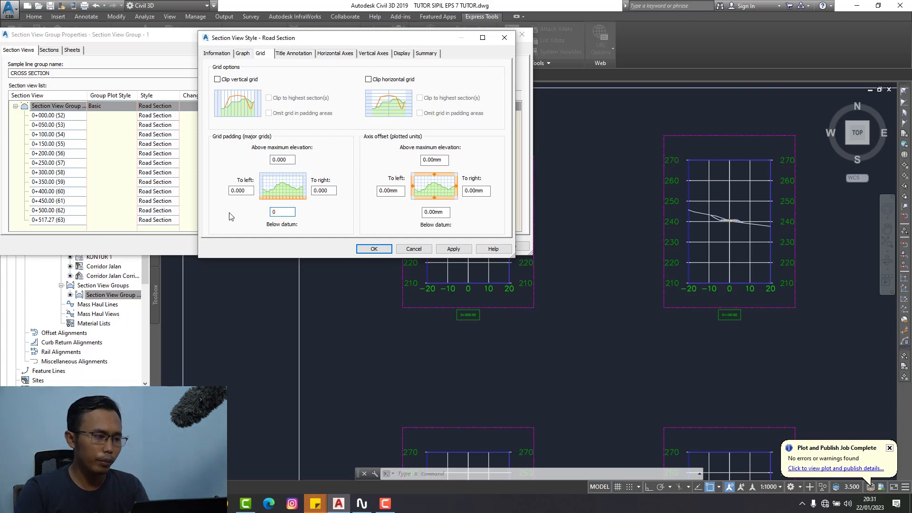
{"action": "left_click", "coordinate": [413, 249]}
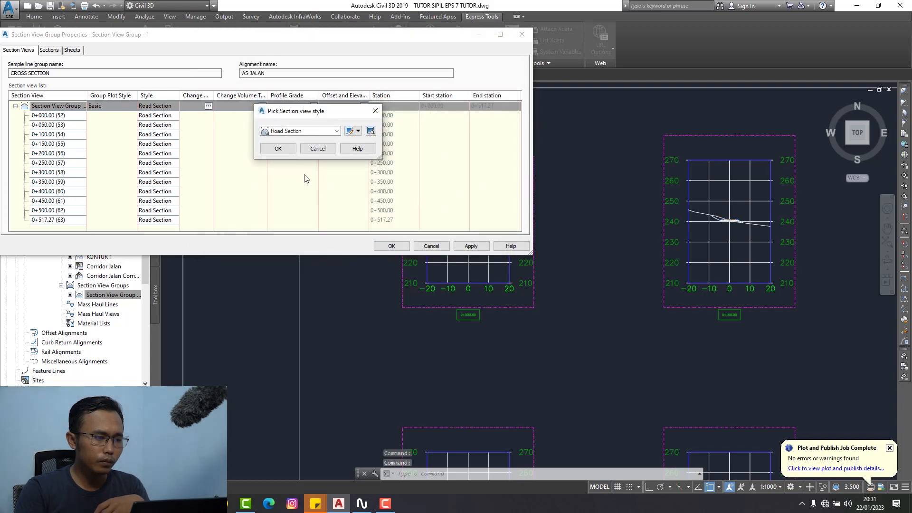
{"action": "left_click", "coordinate": [278, 148]}
{"action": "left_click", "coordinate": [461, 245]}
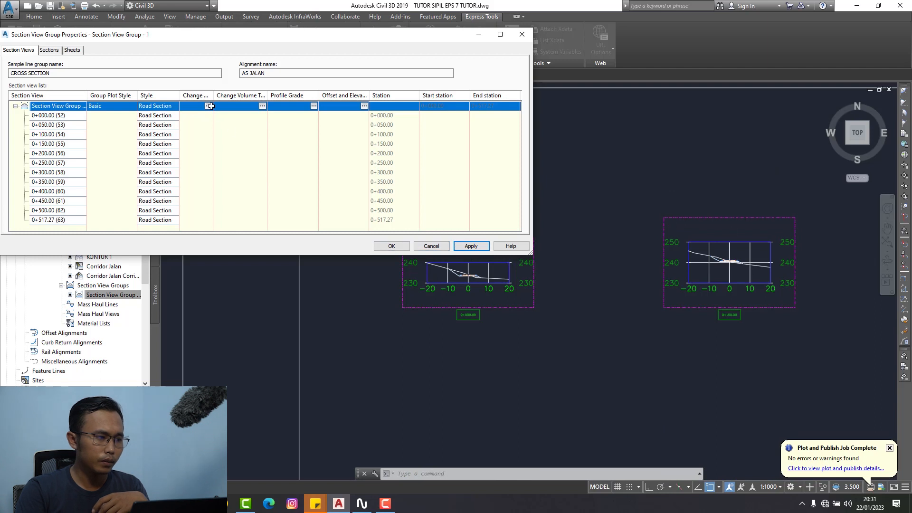
Step: In the Road Section style's bottom horizontal axis, set the major tick interval to 4 m, tick size to 0.2 mm and text height to 1 mm
{"action": "left_click", "coordinate": [176, 107]}
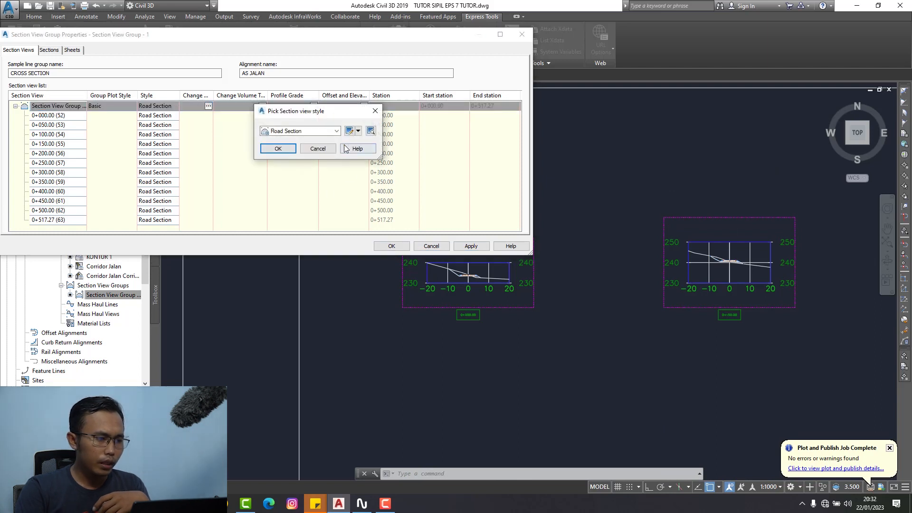
{"action": "left_click", "coordinate": [351, 132]}
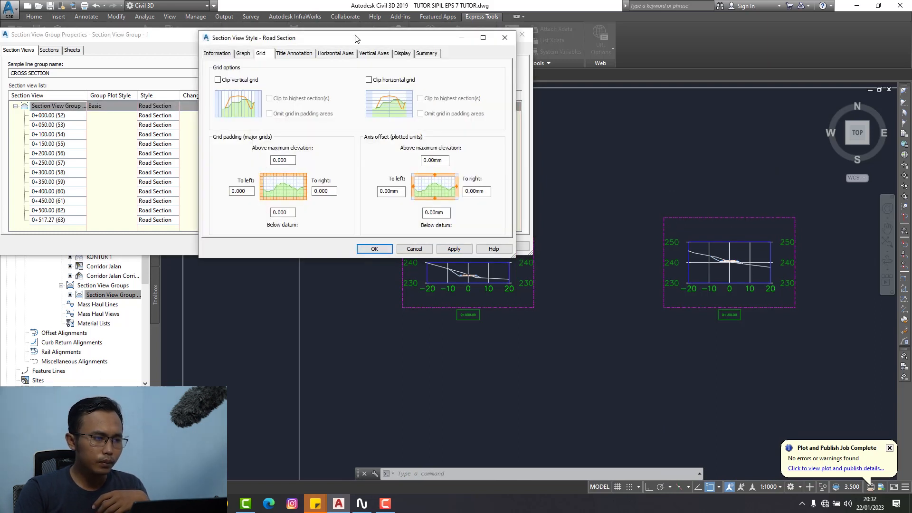
{"action": "left_click_drag", "start_coordinate": [355, 38], "coordinate": [245, 36]}
{"action": "left_click", "coordinate": [220, 52]}
{"action": "left_click", "coordinate": [188, 52]}
{"action": "left_click", "coordinate": [226, 52]}
{"action": "left_click_drag", "start_coordinate": [233, 37], "coordinate": [270, 48]}
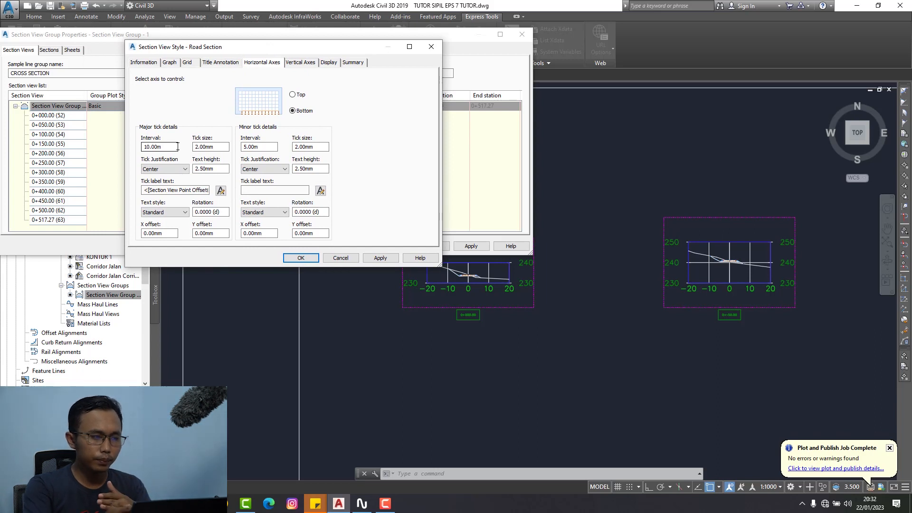
{"action": "double_click", "coordinate": [162, 147]}
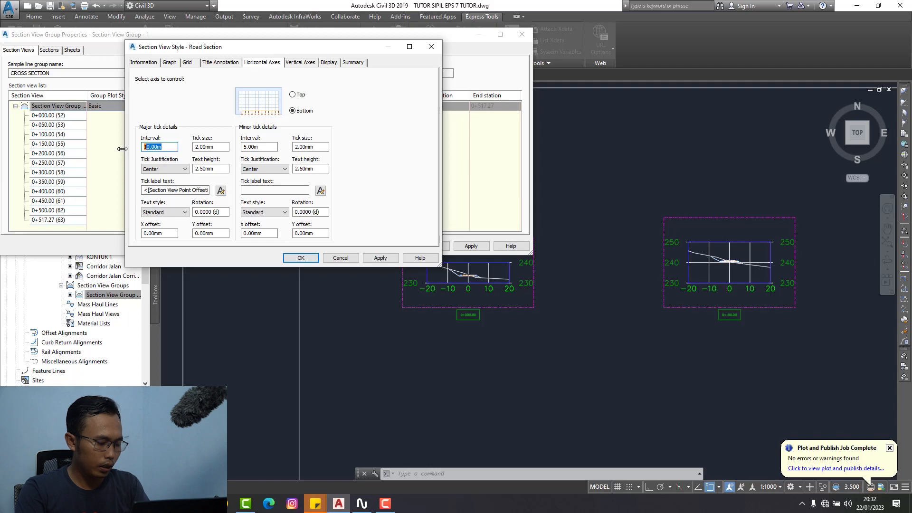
{"action": "type", "text": "4"}
{"action": "double_click", "coordinate": [196, 148]}
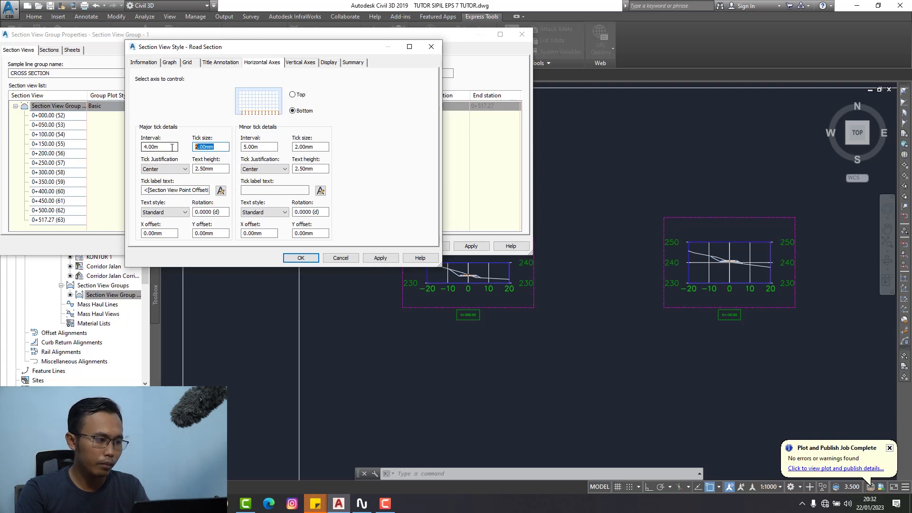
{"action": "left_click", "coordinate": [220, 168]}
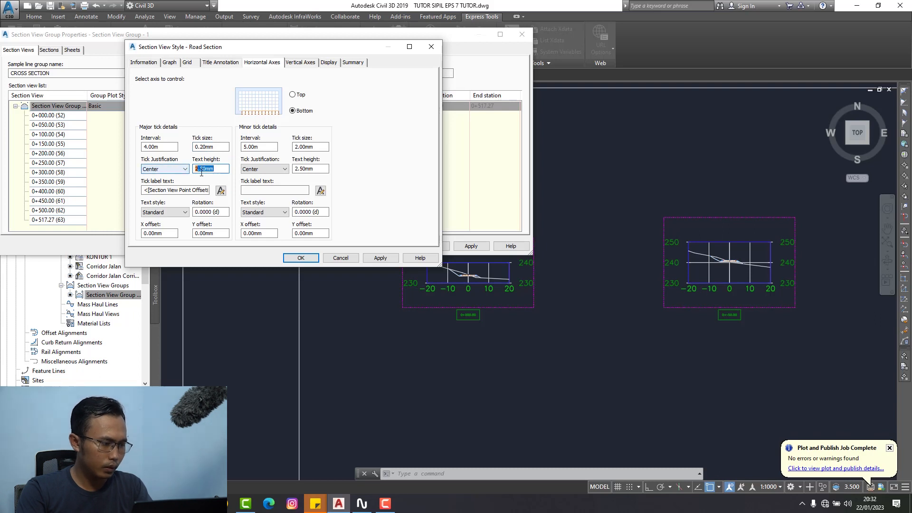
{"action": "type", "text": "1"}
{"action": "left_click", "coordinate": [220, 212]}
Step: Set the bottom axis's minor tick interval to 4 m and tick size to 0.2 mm, and apply the style to the section views
{"action": "left_click", "coordinate": [266, 147]}
{"action": "type", "text": "4"}
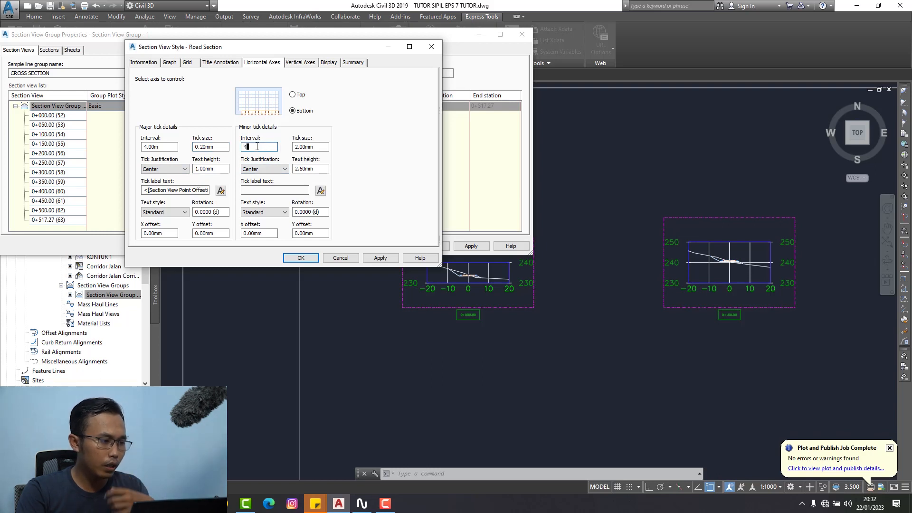
{"action": "key", "text": "Tab"}
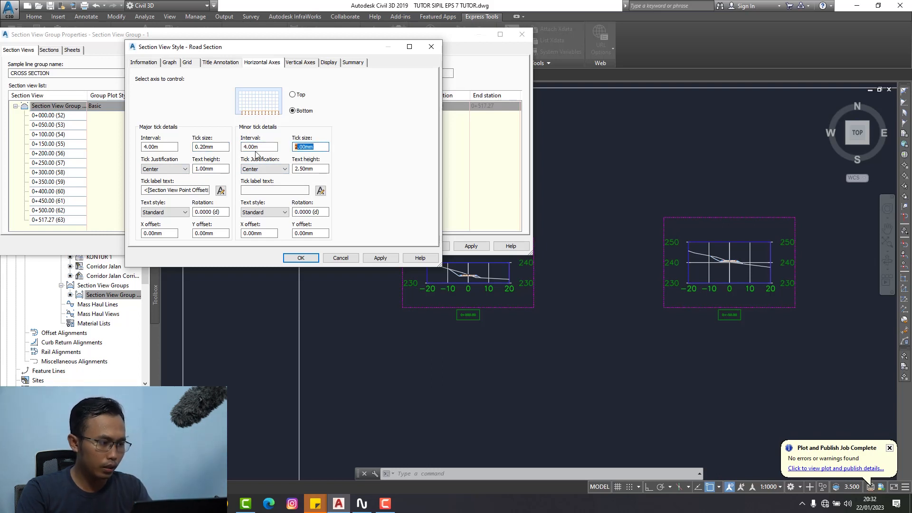
{"action": "type", "text": "0.2"}
{"action": "key", "text": "Tab"}
{"action": "key", "text": "Tab"}
{"action": "key", "text": "Tab"}
{"action": "key", "text": "Tab"}
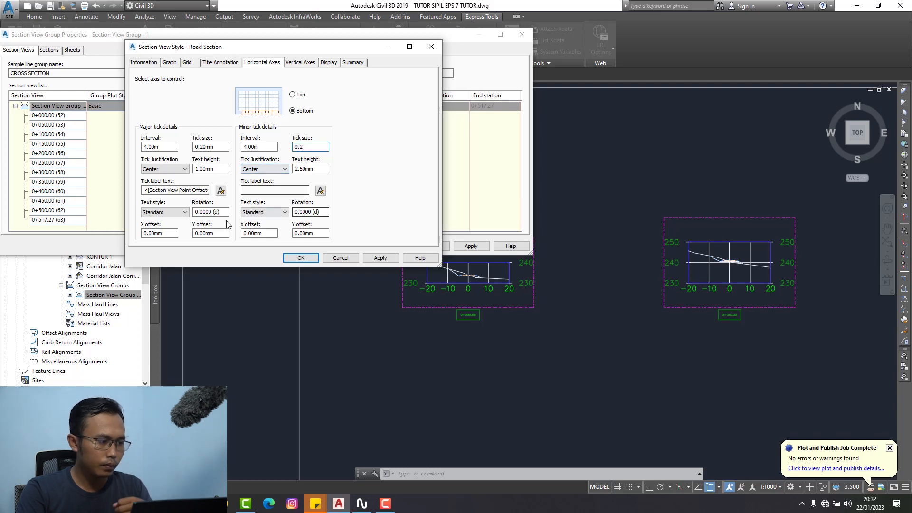
{"action": "left_click", "coordinate": [304, 257]}
{"action": "left_click", "coordinate": [275, 152]}
{"action": "left_click", "coordinate": [470, 246]}
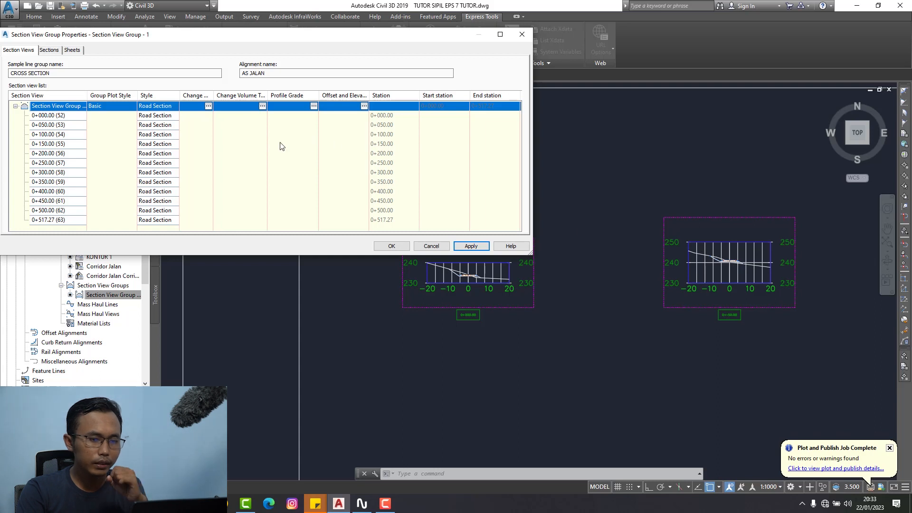
Step: Review the top and bottom axis components in the Road Section style's display settings
{"action": "left_click", "coordinate": [178, 106]}
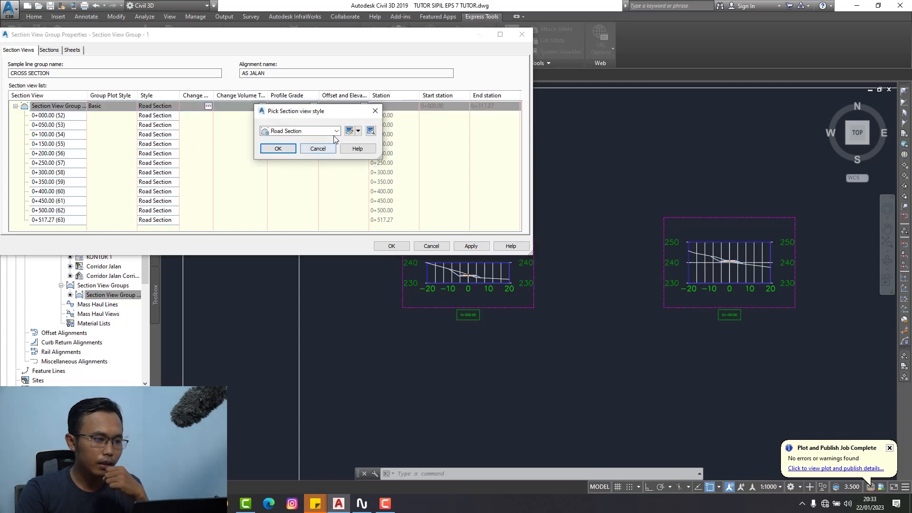
{"action": "left_click", "coordinate": [351, 131]}
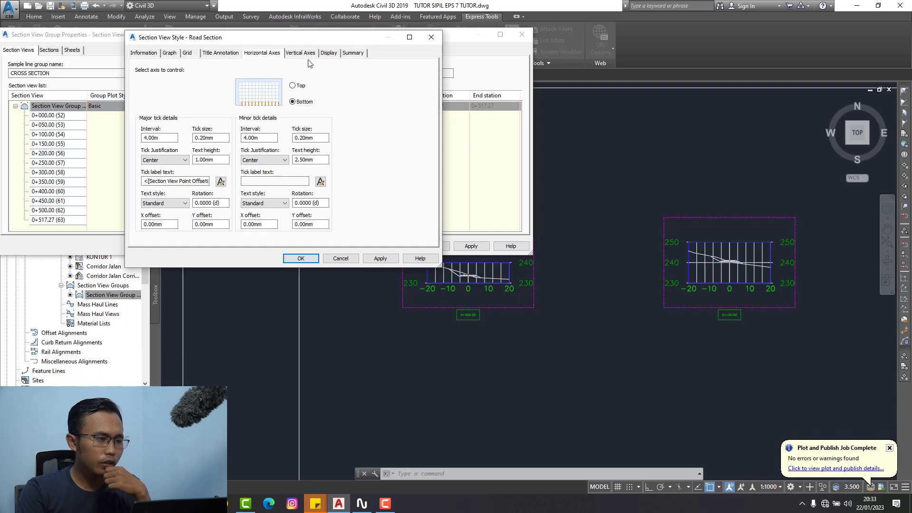
{"action": "left_click", "coordinate": [329, 53]}
{"action": "left_click_drag", "start_coordinate": [427, 111], "coordinate": [428, 129]}
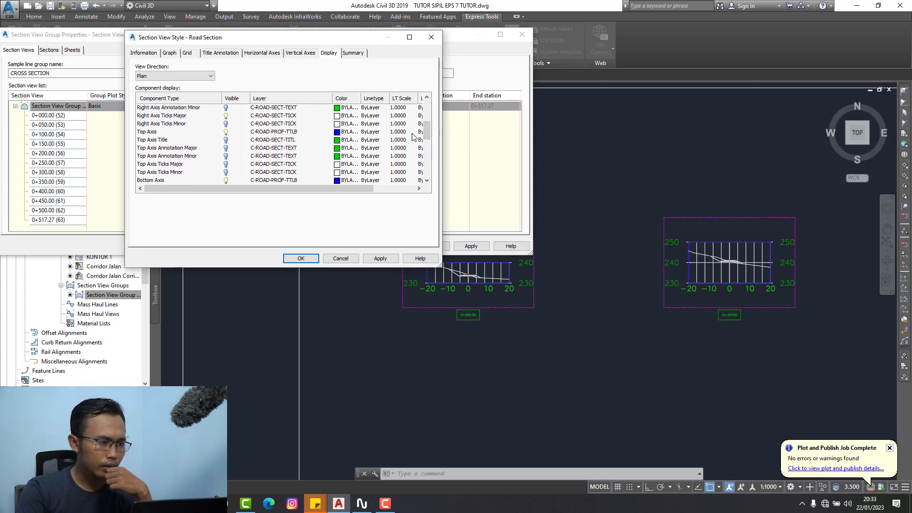
{"action": "mouse_move", "coordinate": [427, 127]}
{"action": "left_mouse_down"}
{"action": "mouse_move", "coordinate": [426, 152]}
{"action": "mouse_move", "coordinate": [428, 107]}
{"action": "mouse_move", "coordinate": [428, 135]}
{"action": "left_mouse_up"}
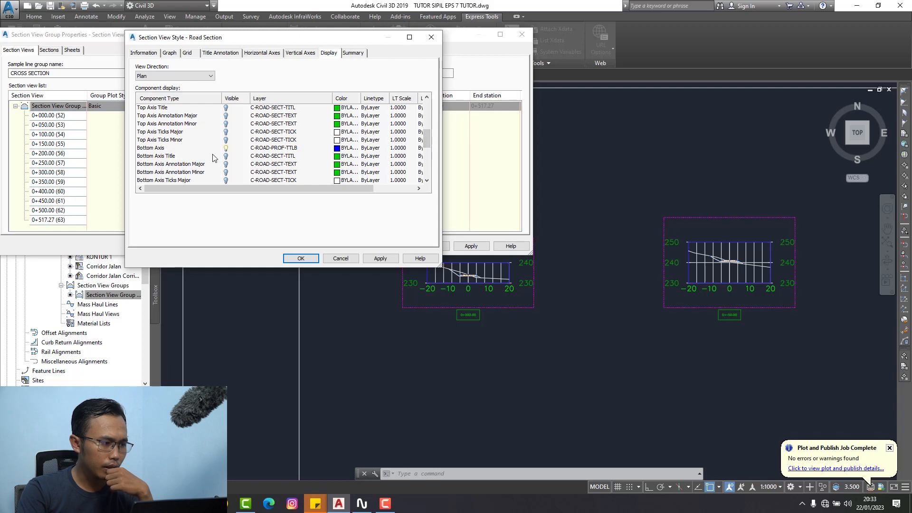
{"action": "left_click", "coordinate": [267, 54]}
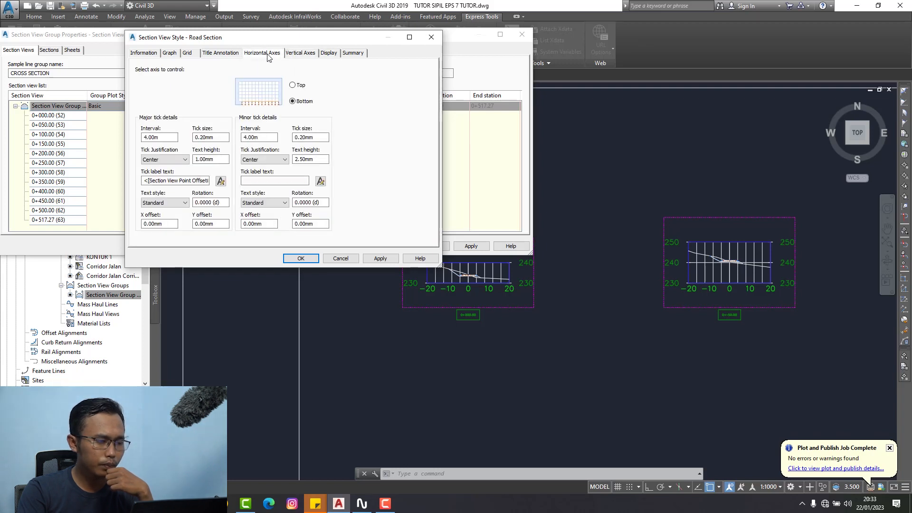
{"action": "left_click", "coordinate": [341, 258]}
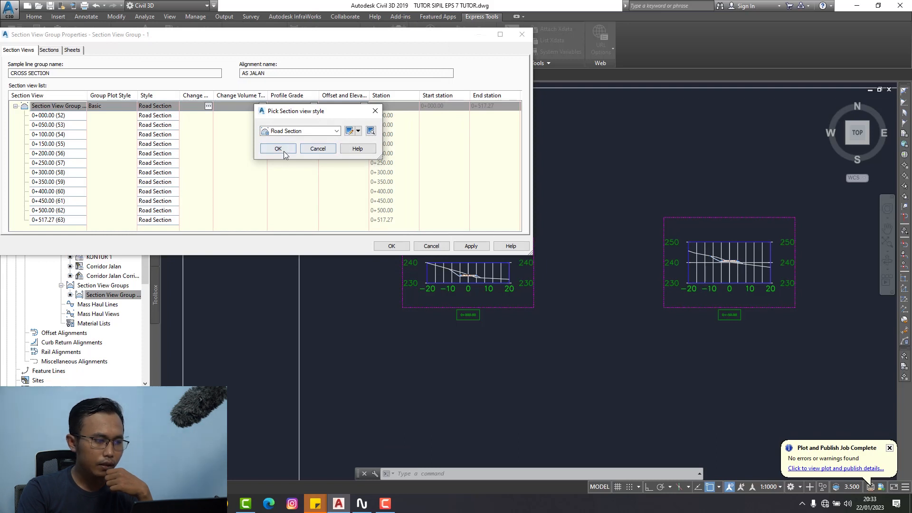
Step: In the Road Section style's left vertical axis, set the major tick interval to 1 m, tick size to 0.2 mm and text height to 1 mm
{"action": "left_click", "coordinate": [350, 131]}
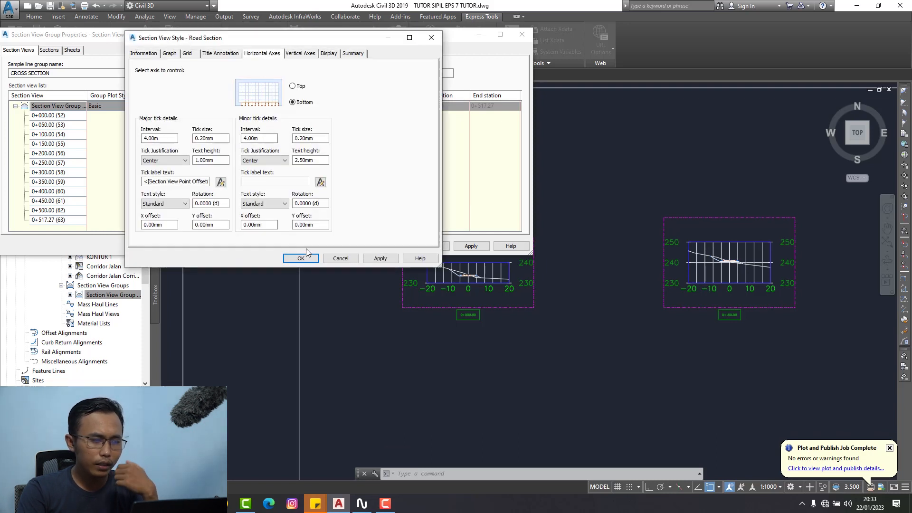
{"action": "left_click", "coordinate": [301, 53]}
{"action": "left_click_drag", "start_coordinate": [175, 138], "coordinate": [100, 137]}
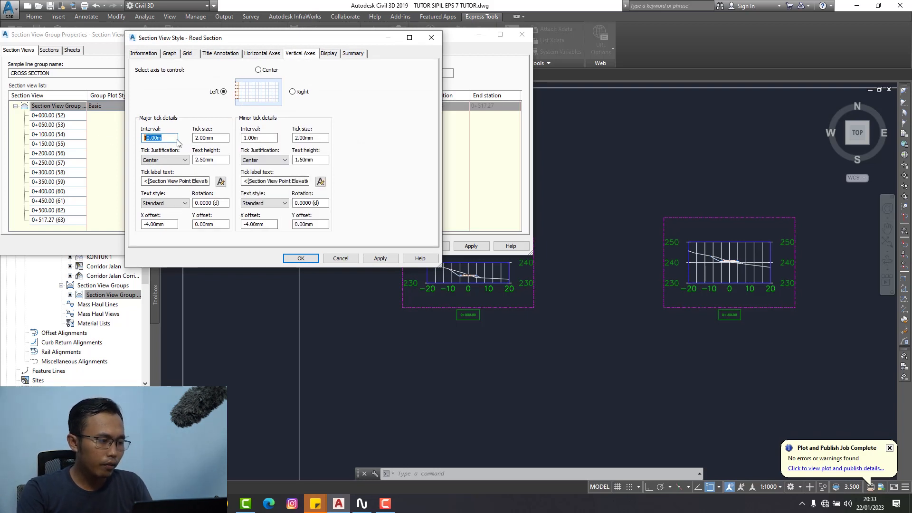
{"action": "type", "text": "1"}
{"action": "key", "text": "Tab"}
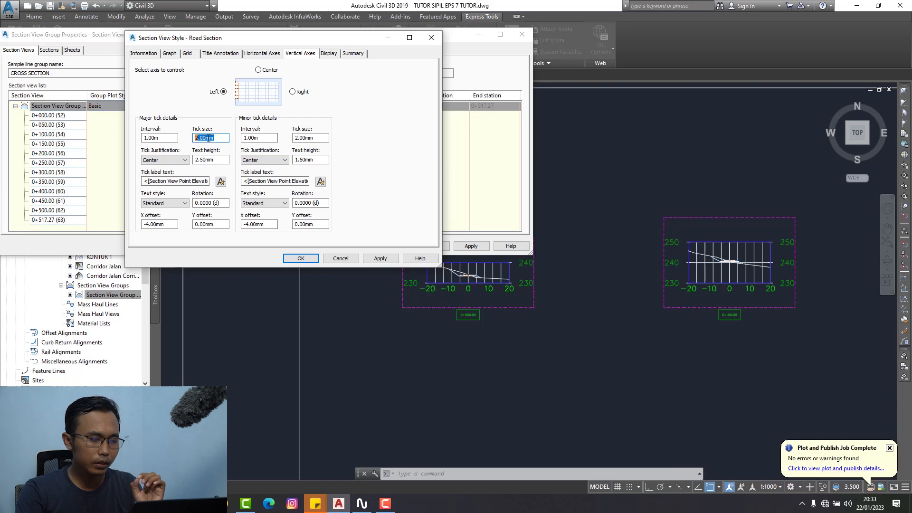
{"action": "type", "text": "0."}
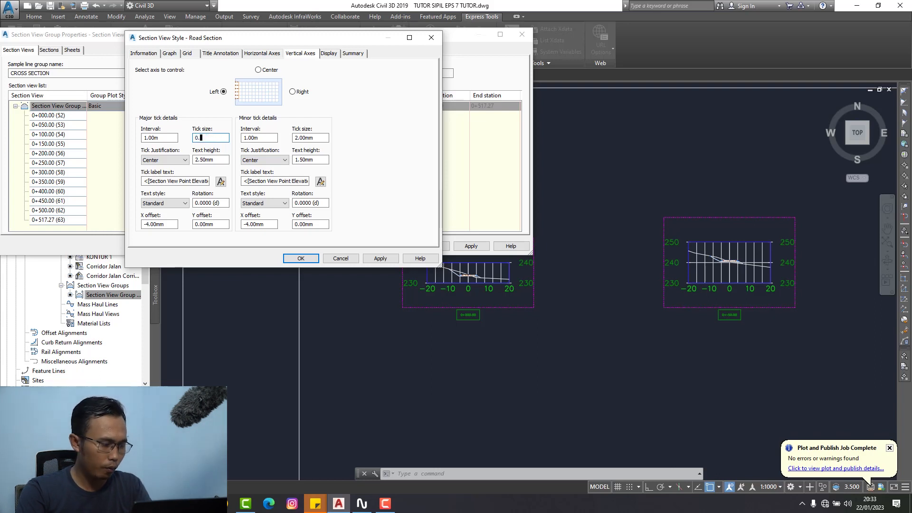
{"action": "type", "text": "2"}
{"action": "key", "text": "Tab"}
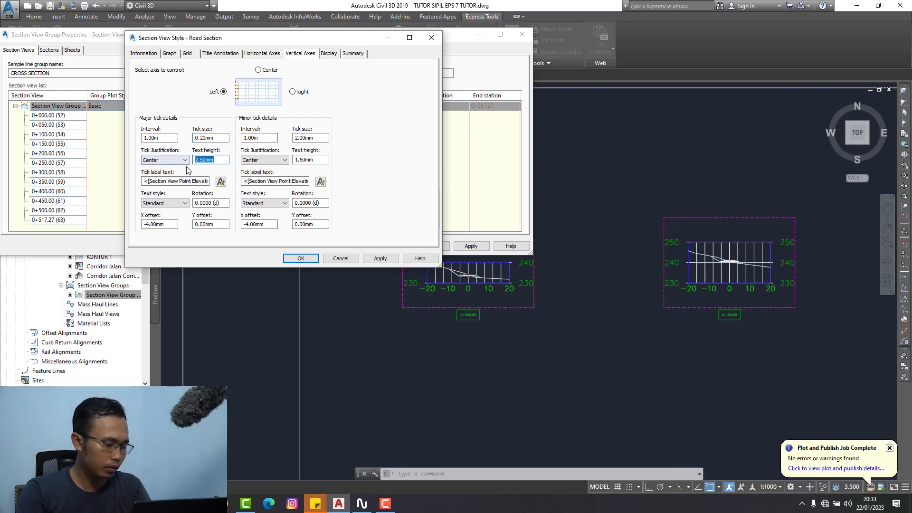
{"action": "type", "text": "1"}
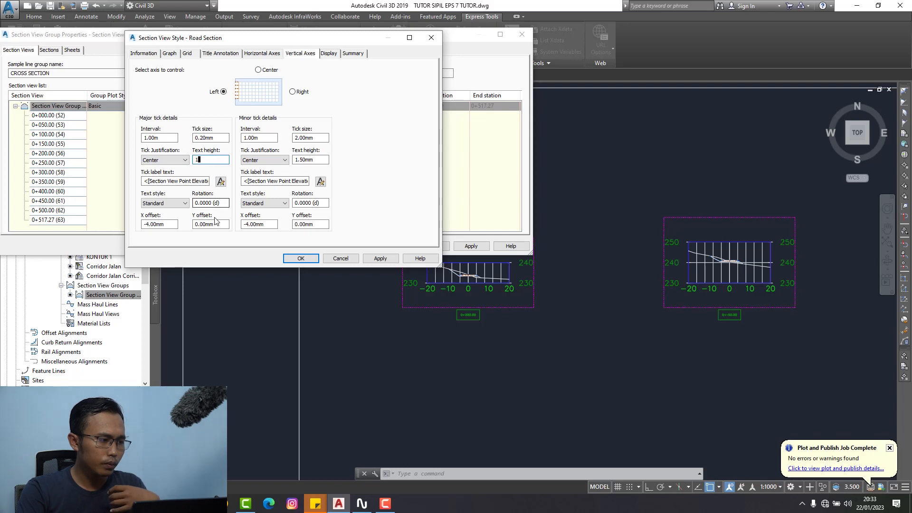
Step: Set the left vertical axis's major tick label X offset to -1 mm and apply the style to the section view group
{"action": "left_click", "coordinate": [175, 225]}
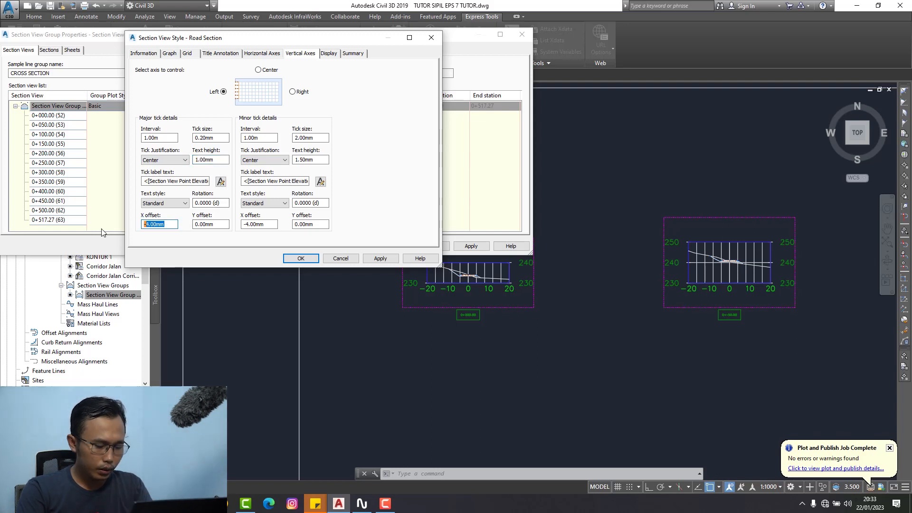
{"action": "type", "text": "-1"}
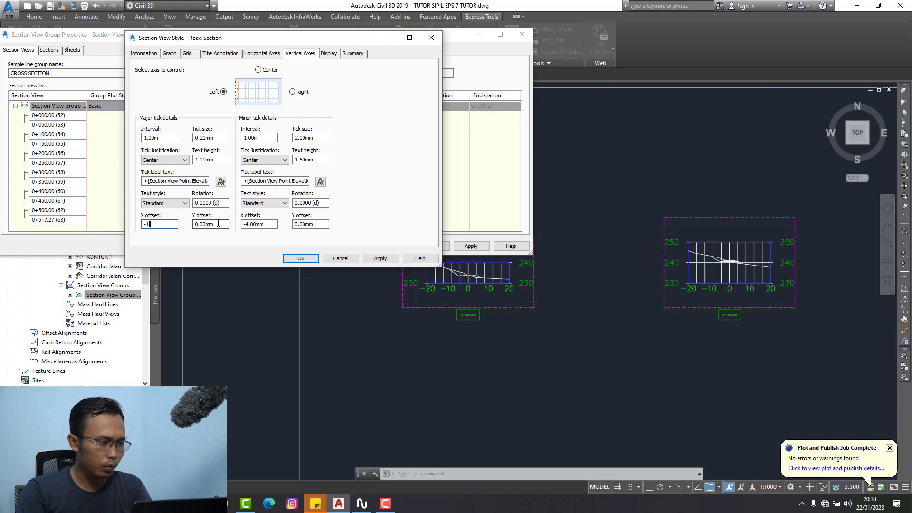
{"action": "left_click", "coordinate": [381, 258]}
{"action": "left_click", "coordinate": [301, 258]}
{"action": "left_click", "coordinate": [278, 149]}
{"action": "left_click", "coordinate": [480, 246]}
{"action": "left_click", "coordinate": [387, 245]}
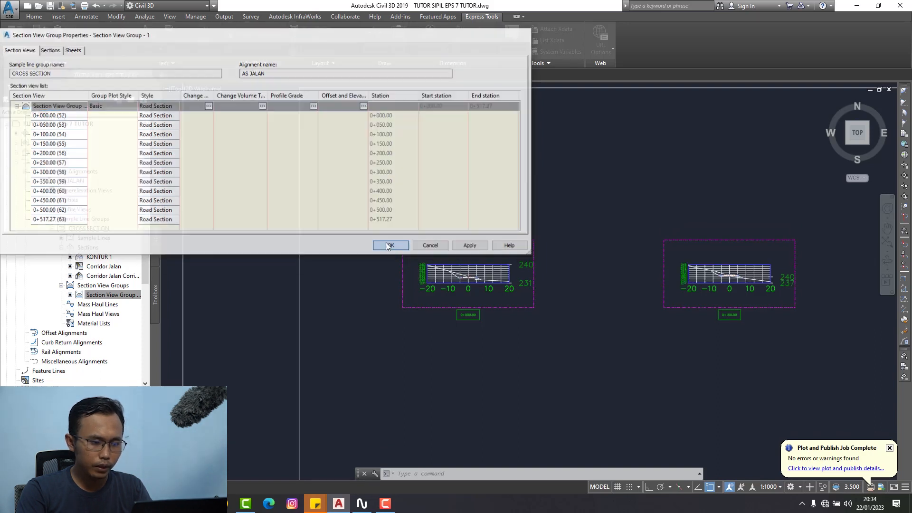
Step: Inspect the grid and axis labels of the 0+000.00 section view
{"action": "scroll", "coordinate": [416, 279], "scroll_direction": "up", "scroll_amount": 5}
{"action": "scroll", "coordinate": [366, 222], "scroll_direction": "down", "scroll_amount": 2}
{"action": "scroll", "coordinate": [364, 209], "scroll_direction": "up", "scroll_amount": 2}
{"action": "scroll", "coordinate": [362, 214], "scroll_direction": "down", "scroll_amount": 2}
{"action": "middle_click_drag", "start_coordinate": [357, 215], "coordinate": [338, 216]}
{"action": "scroll", "coordinate": [294, 198], "scroll_direction": "up", "scroll_amount": 1}
{"action": "scroll", "coordinate": [295, 197], "scroll_direction": "down", "scroll_amount": 1}
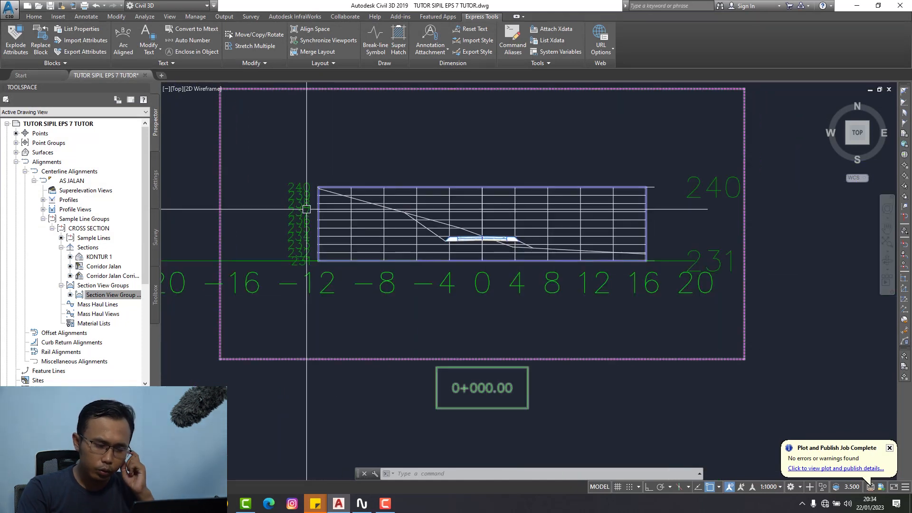
Step: Set the left vertical axis's major tick text height to 0.5 mm in the Road Section style and apply it to the section view group
{"action": "left_click", "coordinate": [115, 297]}
{"action": "right_click", "coordinate": [117, 301]}
{"action": "left_click", "coordinate": [138, 308]}
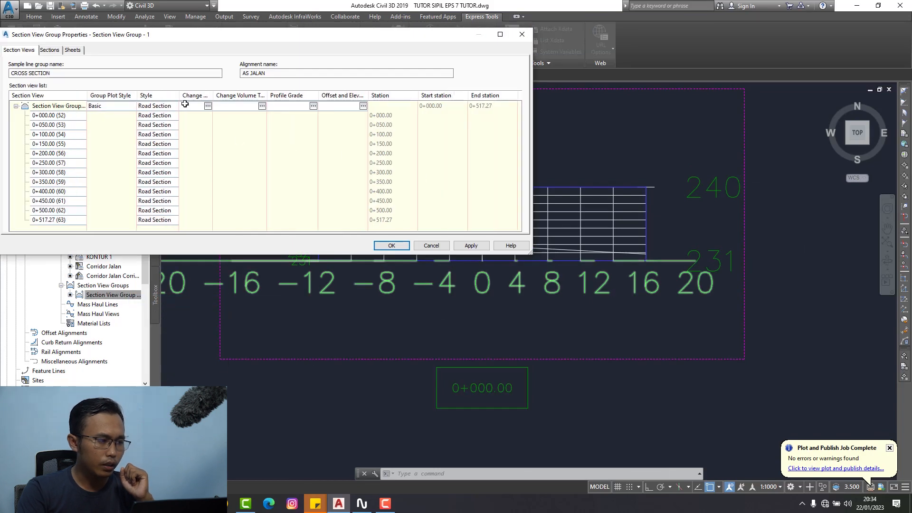
{"action": "left_click", "coordinate": [172, 106]}
{"action": "left_click", "coordinate": [357, 131]}
{"action": "left_click", "coordinate": [356, 148]}
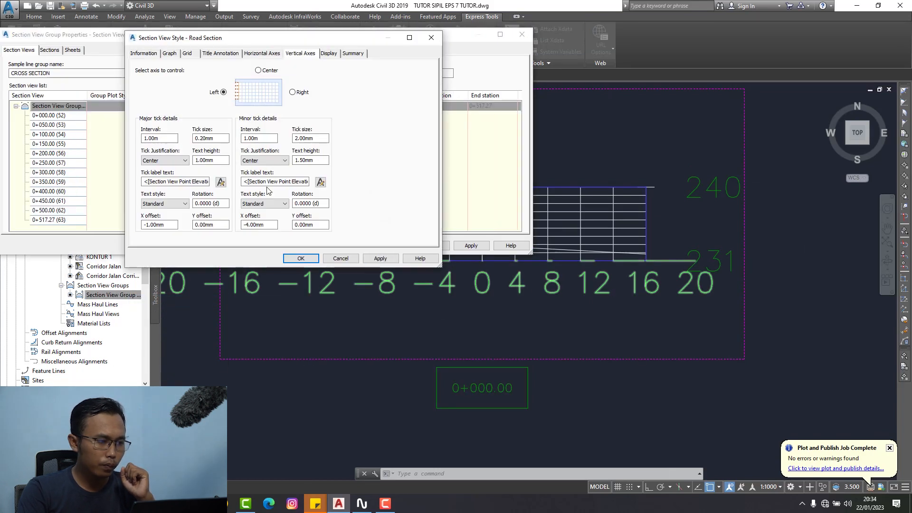
{"action": "left_click_drag", "start_coordinate": [216, 160], "coordinate": [162, 160]}
{"action": "type", "text": "0."}
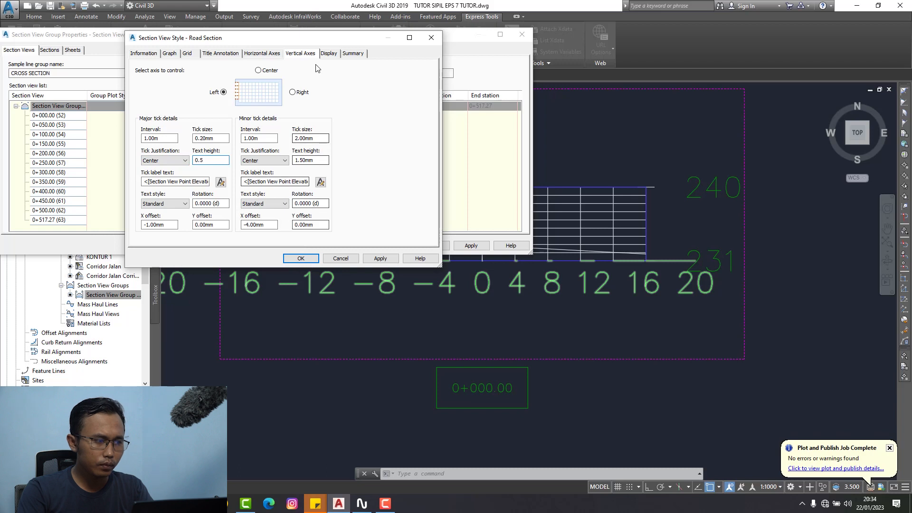
{"action": "left_click", "coordinate": [323, 258]}
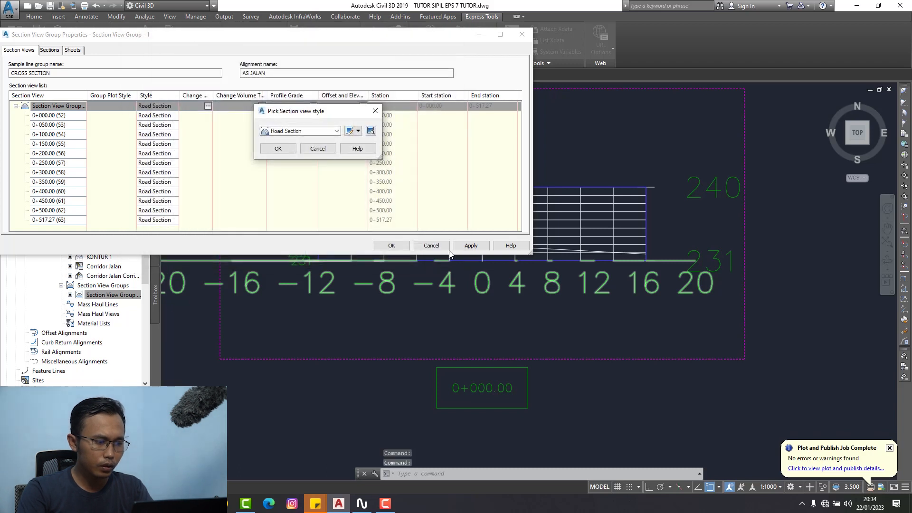
{"action": "left_click", "coordinate": [278, 149]}
{"action": "left_click", "coordinate": [471, 245]}
{"action": "mouse_move", "coordinate": [388, 34]}
{"action": "left_mouse_down"}
{"action": "mouse_move", "coordinate": [450, 92]}
{"action": "mouse_move", "coordinate": [562, 265]}
{"action": "mouse_move", "coordinate": [541, 291]}
{"action": "mouse_move", "coordinate": [544, 252]}
{"action": "left_mouse_up"}
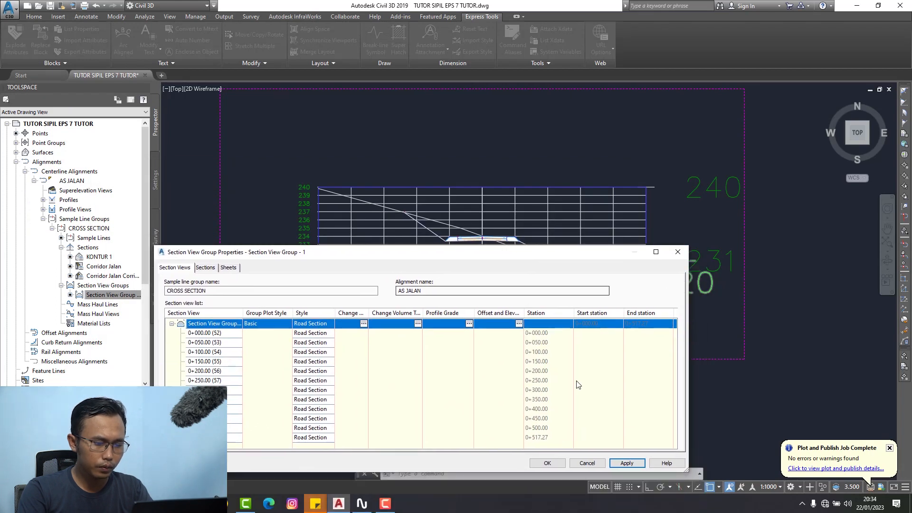
{"action": "left_click", "coordinate": [547, 463]}
Step: Examine the left elevation labels' size and spacing from the grid in the 0+000.00 section view
{"action": "scroll", "coordinate": [312, 221], "scroll_direction": "up", "scroll_amount": 6}
{"action": "middle_click_drag", "start_coordinate": [308, 219], "coordinate": [396, 254]}
{"action": "scroll", "coordinate": [400, 117], "scroll_direction": "up", "scroll_amount": 4}
{"action": "left_click", "coordinate": [388, 127]}
{"action": "left_click", "coordinate": [475, 175]}
{"action": "scroll", "coordinate": [397, 152], "scroll_direction": "up", "scroll_amount": 3}
{"action": "left_click", "coordinate": [430, 153]}
{"action": "scroll", "coordinate": [415, 172], "scroll_direction": "down", "scroll_amount": 3}
{"action": "scroll", "coordinate": [415, 172], "scroll_direction": "down", "scroll_amount": 4}
{"action": "key", "text": "Escape"}
{"action": "scroll", "coordinate": [410, 163], "scroll_direction": "up", "scroll_amount": 4}
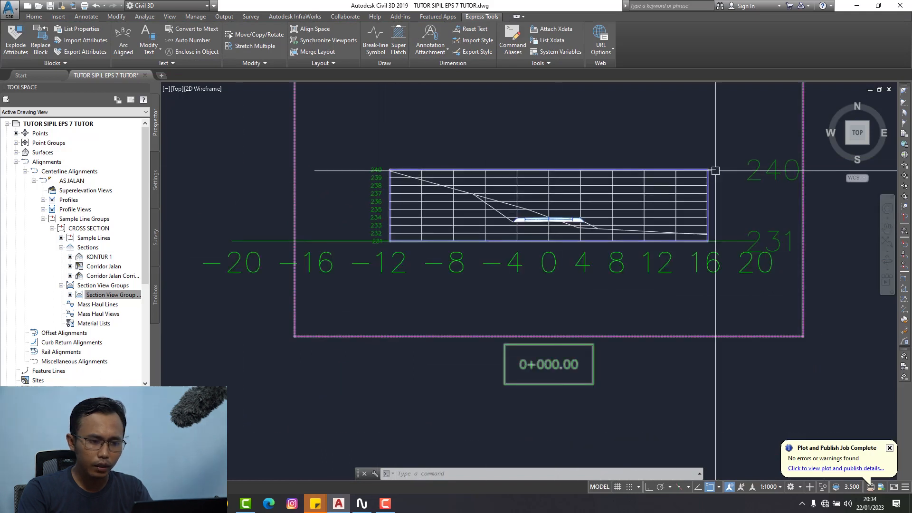
{"action": "scroll", "coordinate": [715, 169], "scroll_direction": "up", "scroll_amount": 4}
{"action": "scroll", "coordinate": [698, 167], "scroll_direction": "down", "scroll_amount": 5}
{"action": "scroll", "coordinate": [648, 177], "scroll_direction": "up", "scroll_amount": 4}
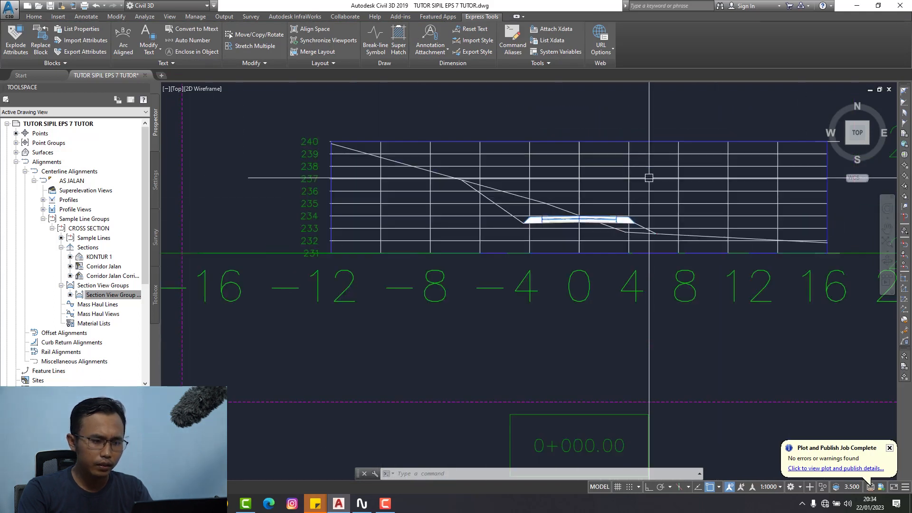
Step: Set the left vertical axis's major tick X offset to -0.40 mm in the Road Section style and apply it to the section view group
{"action": "right_click", "coordinate": [93, 296]}
{"action": "left_click", "coordinate": [143, 302]}
{"action": "left_click_drag", "start_coordinate": [446, 252], "coordinate": [316, 230]}
{"action": "left_click", "coordinate": [181, 300]}
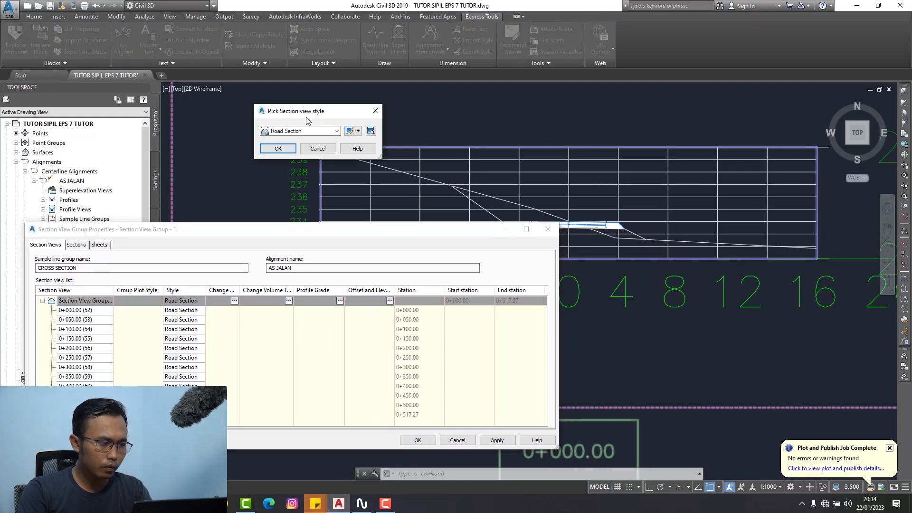
{"action": "left_click", "coordinate": [349, 131]}
{"action": "left_click_drag", "start_coordinate": [294, 36], "coordinate": [202, 216]}
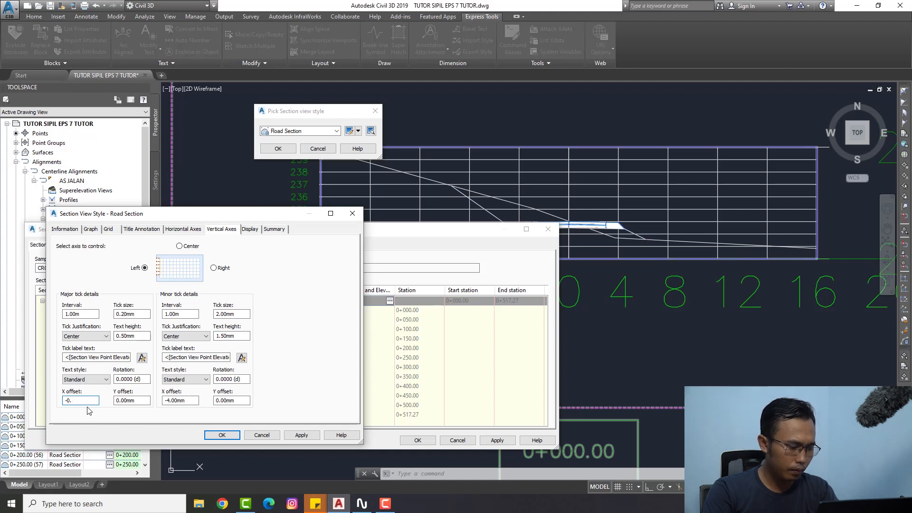
{"action": "left_click", "coordinate": [303, 436]}
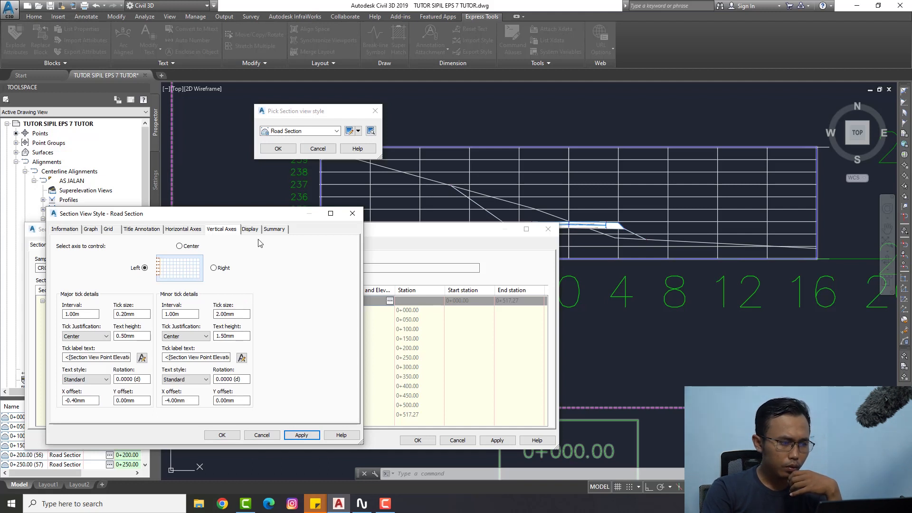
{"action": "left_click", "coordinate": [222, 435]}
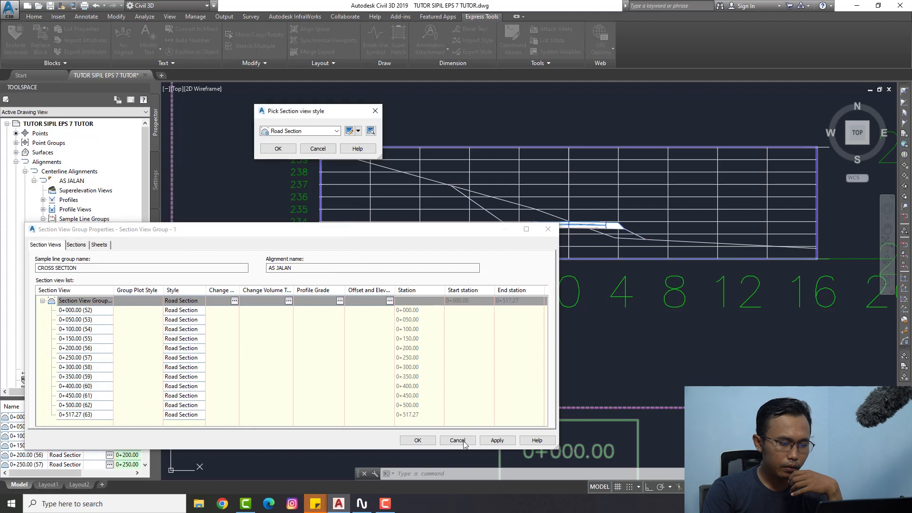
{"action": "left_click", "coordinate": [278, 149]}
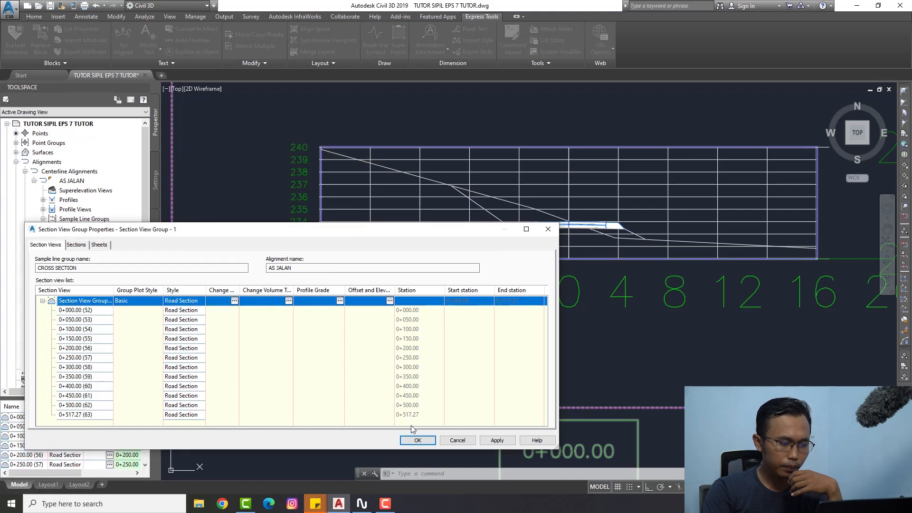
{"action": "left_click", "coordinate": [418, 440]}
Step: Turn off the visibility of Right Axis, Right Axis Annotation Major and Right Axis Ticks Major in the Road Section style
{"action": "scroll", "coordinate": [540, 254], "scroll_direction": "down", "scroll_amount": 3}
{"action": "scroll", "coordinate": [539, 254], "scroll_direction": "up", "scroll_amount": 5}
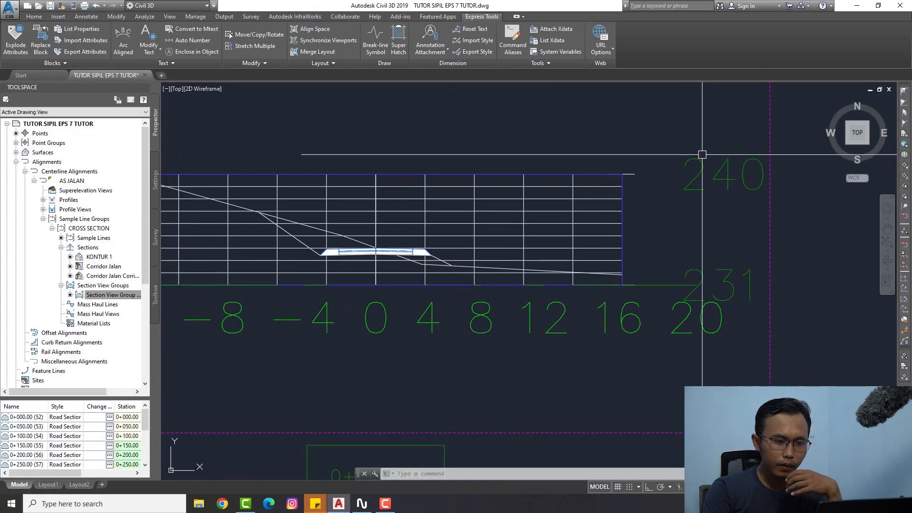
{"action": "scroll", "coordinate": [702, 170], "scroll_direction": "down", "scroll_amount": 4}
{"action": "scroll", "coordinate": [702, 170], "scroll_direction": "up", "scroll_amount": 2}
{"action": "scroll", "coordinate": [674, 172], "scroll_direction": "up", "scroll_amount": 2}
{"action": "scroll", "coordinate": [695, 183], "scroll_direction": "down", "scroll_amount": 2}
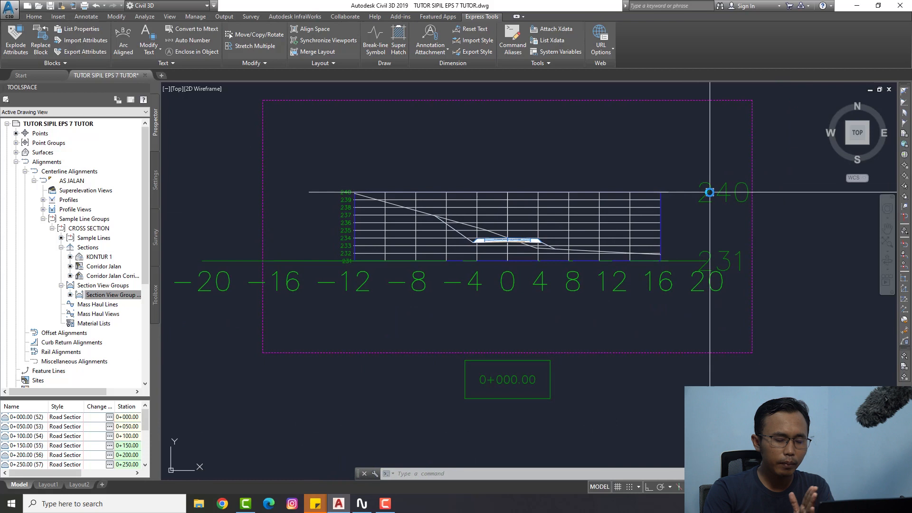
{"action": "right_click", "coordinate": [130, 295]}
{"action": "left_click", "coordinate": [152, 299]}
{"action": "left_click", "coordinate": [183, 302]}
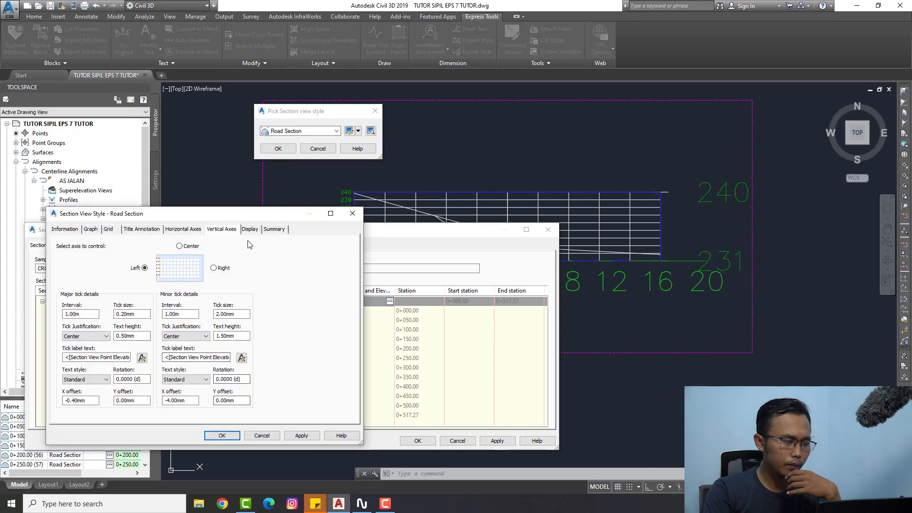
{"action": "left_click", "coordinate": [250, 229]}
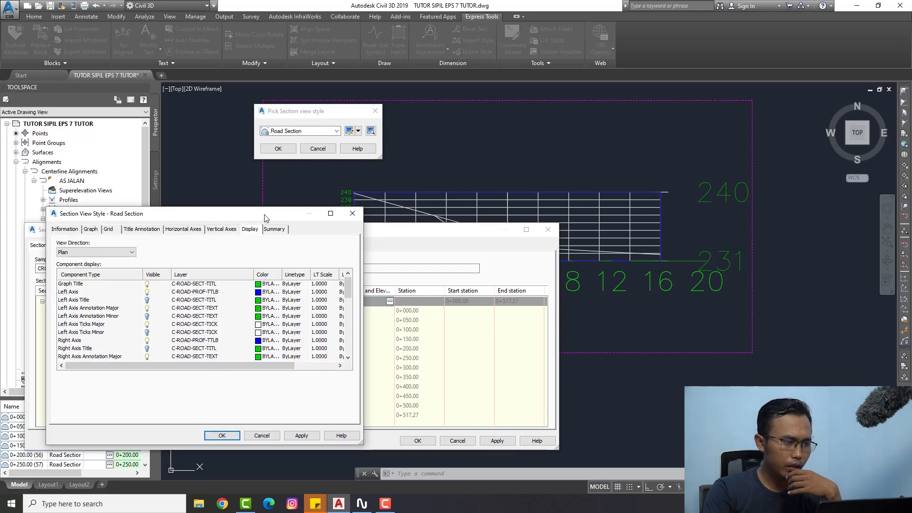
{"action": "left_click_drag", "start_coordinate": [264, 218], "coordinate": [242, 162]}
{"action": "left_click_drag", "start_coordinate": [277, 415], "coordinate": [277, 482]}
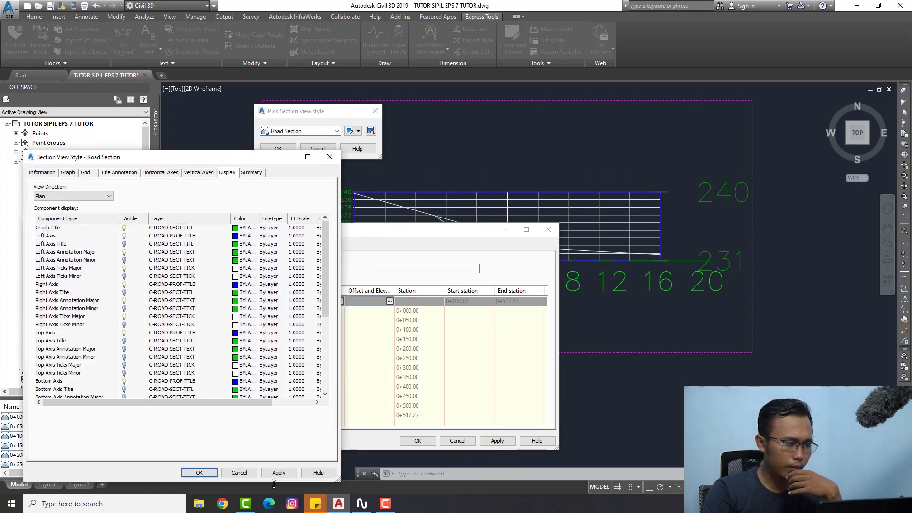
{"action": "left_click_drag", "start_coordinate": [230, 152], "coordinate": [227, 66]}
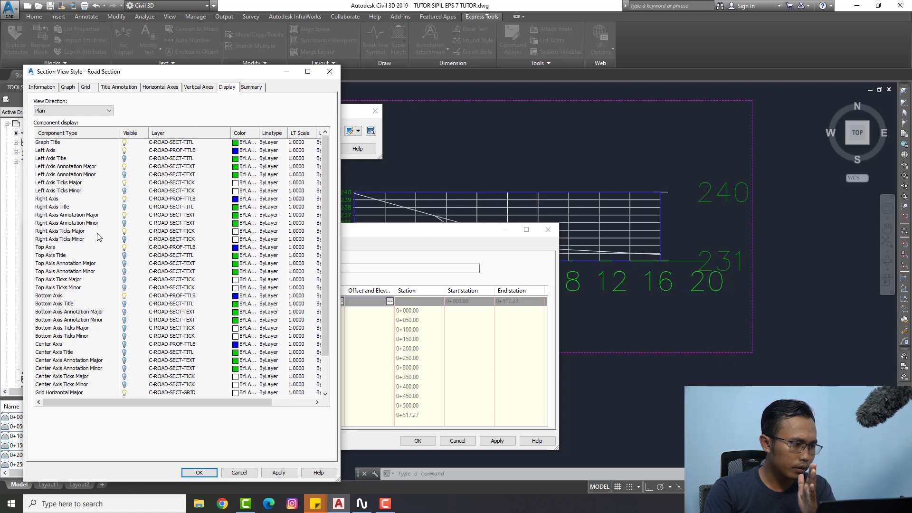
{"action": "left_click", "coordinate": [125, 231]}
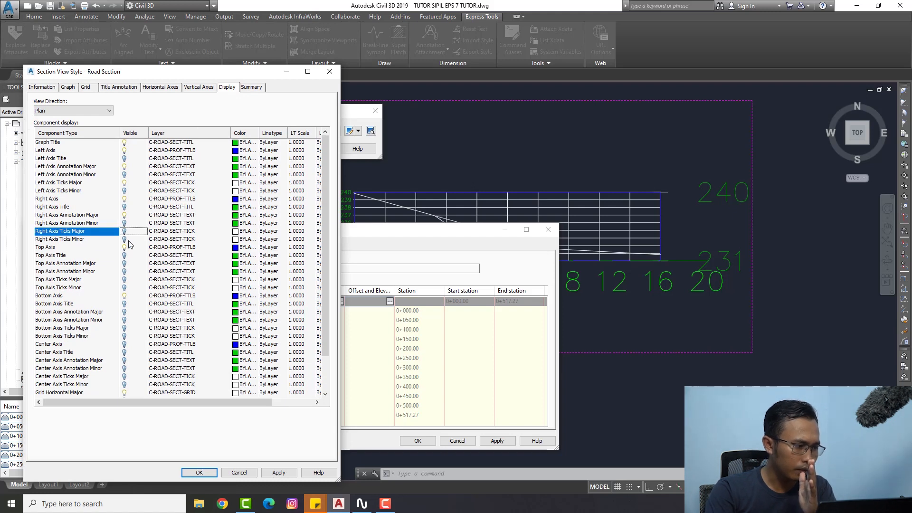
{"action": "left_click", "coordinate": [125, 215]}
{"action": "left_click", "coordinate": [125, 199]}
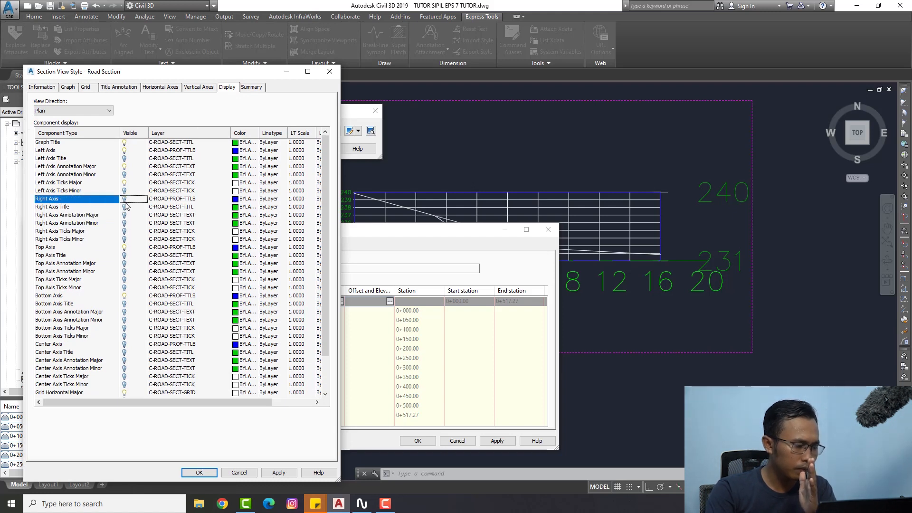
Step: Hide the Drafting Buffer Outline component and apply the Road Section style to the section view group
{"action": "left_click_drag", "start_coordinate": [326, 225], "coordinate": [326, 260]}
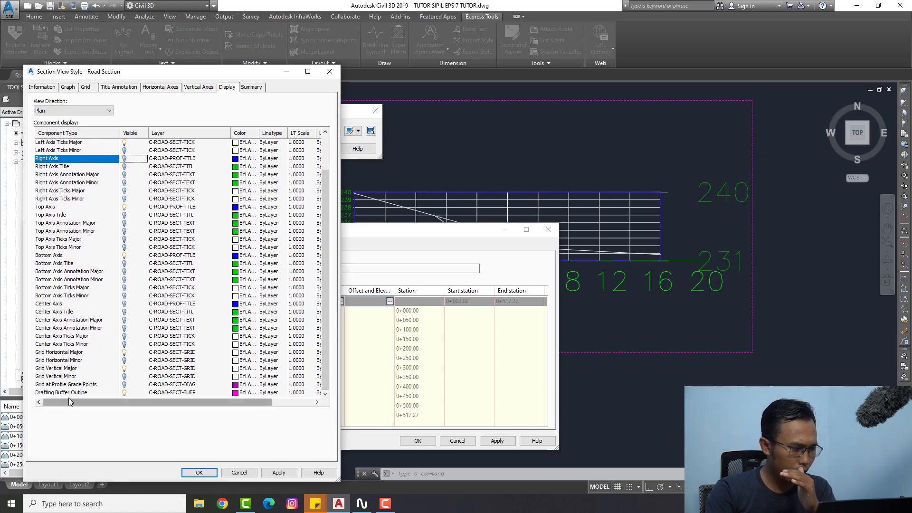
{"action": "left_click", "coordinate": [55, 394]}
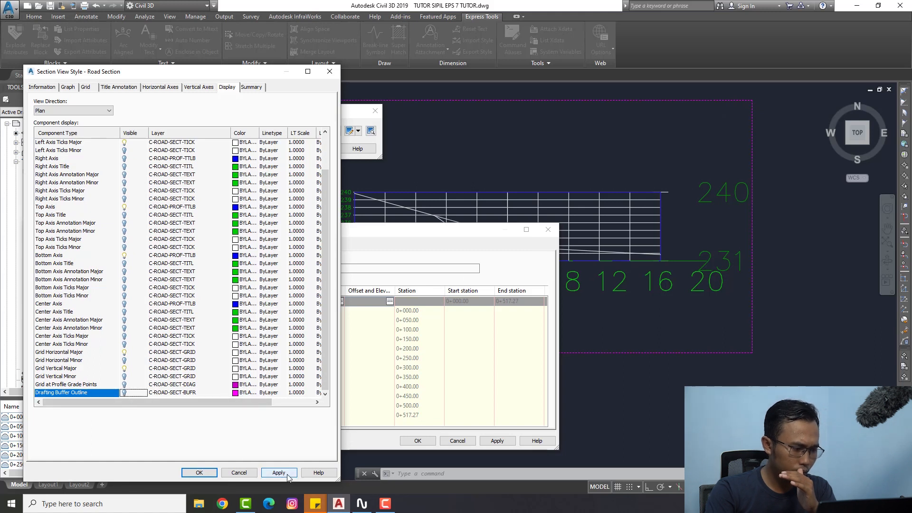
{"action": "left_click", "coordinate": [200, 472]}
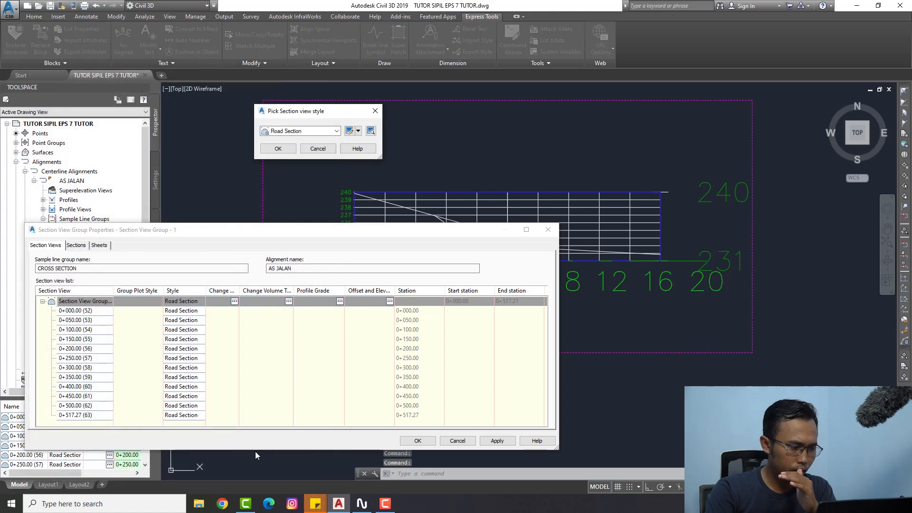
{"action": "key", "text": "Return"}
{"action": "left_click", "coordinate": [497, 441]}
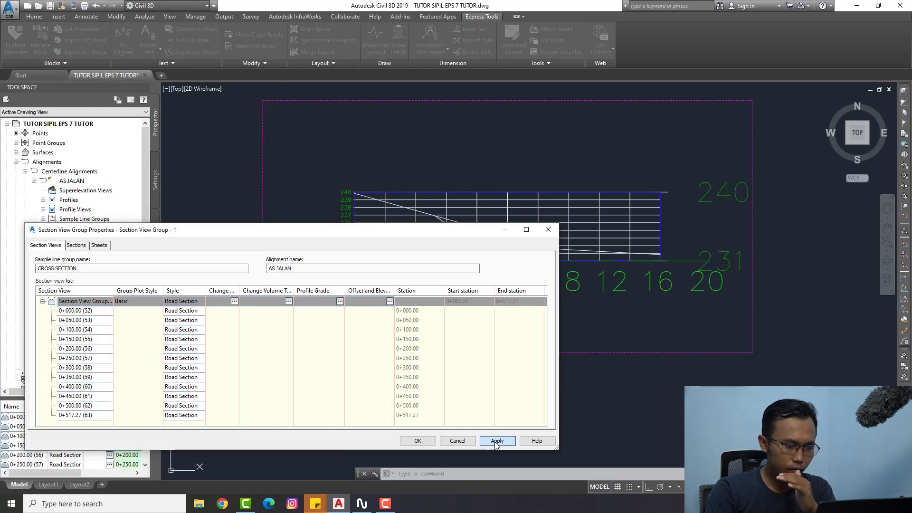
{"action": "left_click", "coordinate": [418, 441]}
Step: Reopen the Road Section style of the section view group and set the Grid Horizontal Major color to grey index 8
{"action": "scroll", "coordinate": [458, 225], "scroll_direction": "up", "scroll_amount": 3}
{"action": "middle_click_drag", "start_coordinate": [438, 221], "coordinate": [420, 205]}
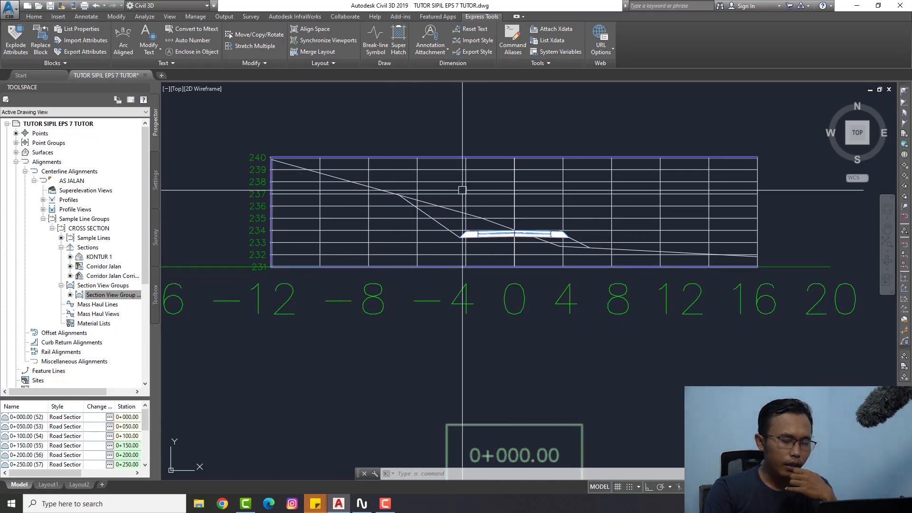
{"action": "scroll", "coordinate": [471, 181], "scroll_direction": "up", "scroll_amount": 3}
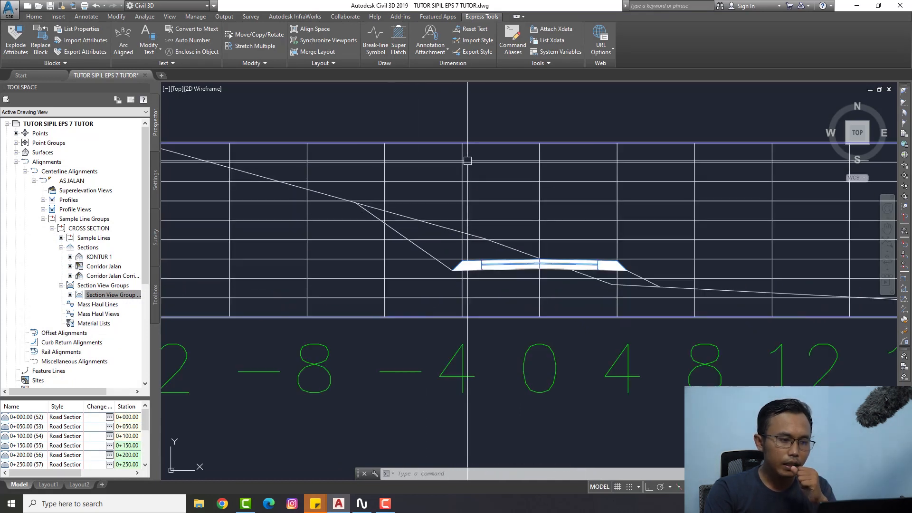
{"action": "mouse_move", "coordinate": [477, 159]}
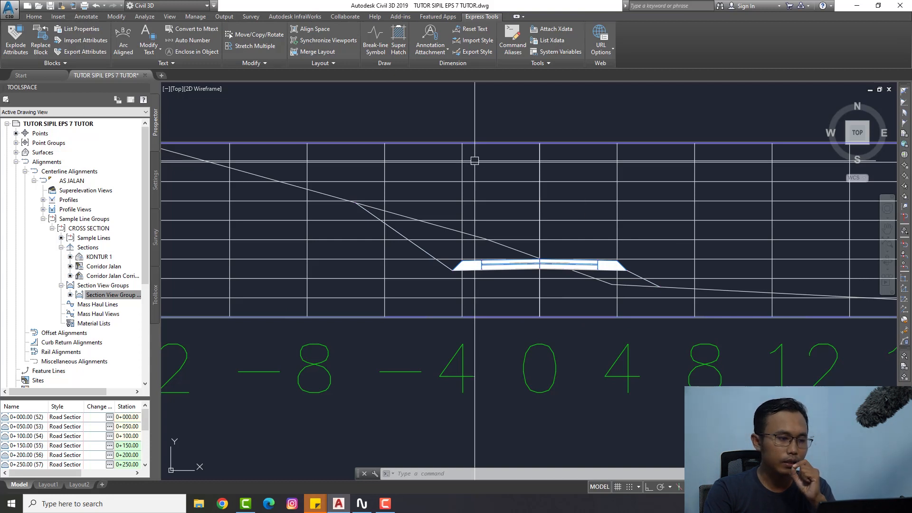
{"action": "right_click", "coordinate": [114, 295]}
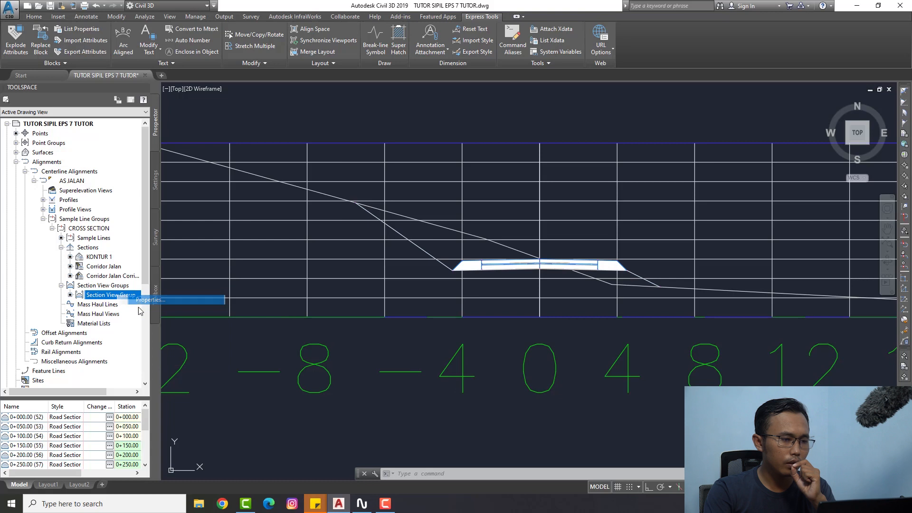
{"action": "left_click", "coordinate": [143, 300]}
{"action": "left_click_drag", "start_coordinate": [270, 235], "coordinate": [250, 269]}
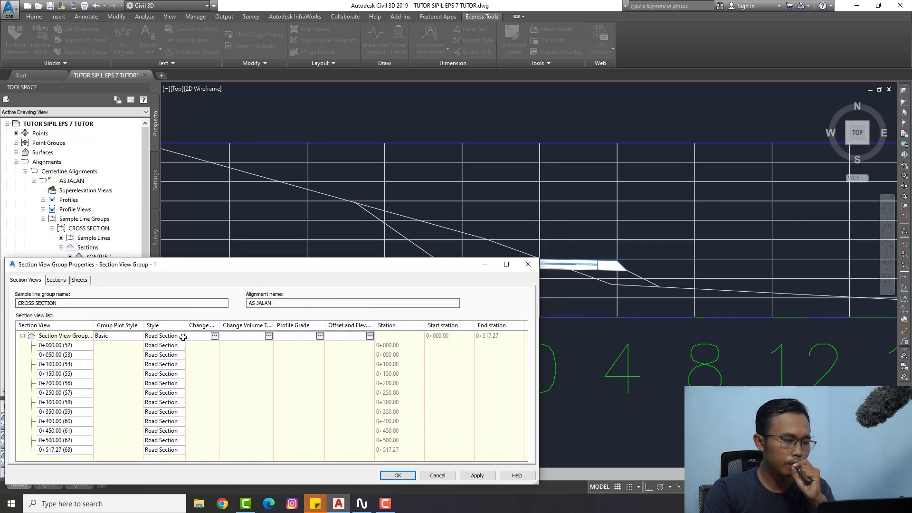
{"action": "left_click", "coordinate": [184, 338]}
{"action": "left_click", "coordinate": [351, 132]}
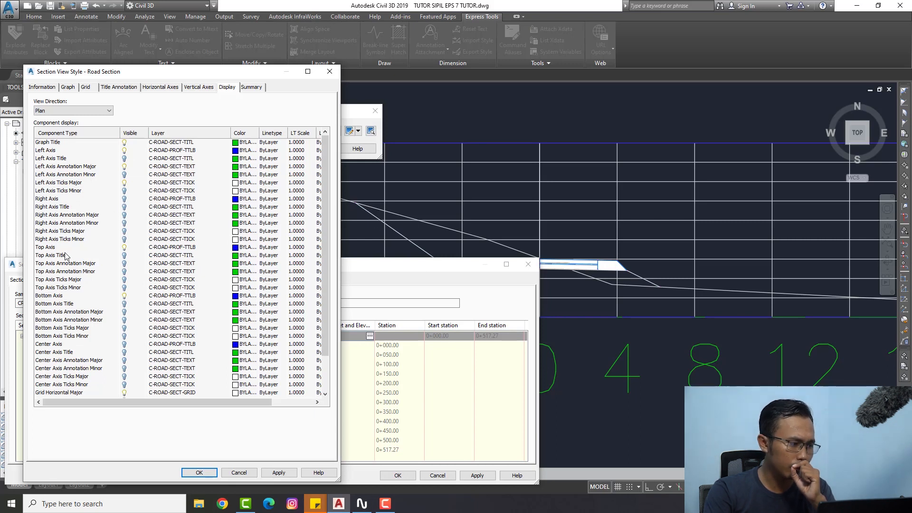
{"action": "left_click", "coordinate": [68, 331]}
{"action": "scroll", "coordinate": [85, 336], "scroll_direction": "down", "scroll_amount": 2}
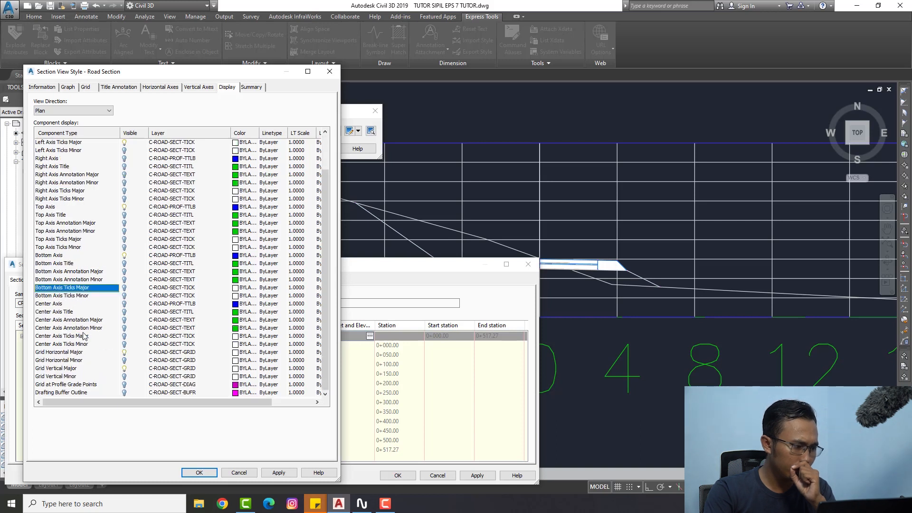
{"action": "left_click", "coordinate": [59, 353]}
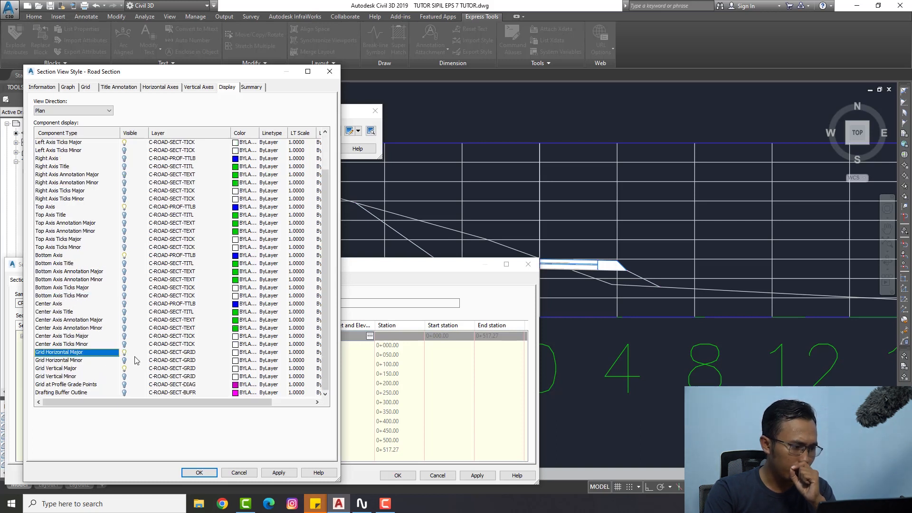
{"action": "left_click", "coordinate": [240, 353]}
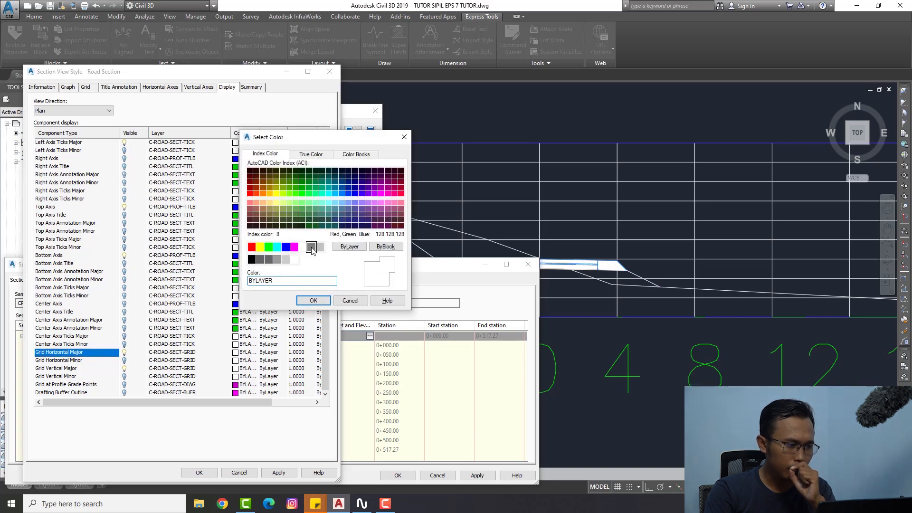
{"action": "left_click", "coordinate": [311, 247]}
{"action": "left_click", "coordinate": [314, 301]}
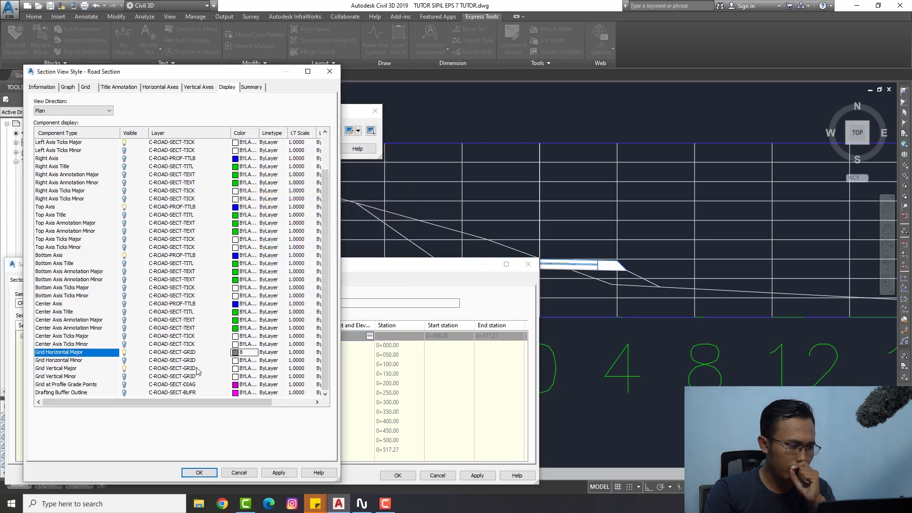
Step: Set the Grid Vertical Major color to index 8 and apply the Road Section style to the section view group
{"action": "left_click", "coordinate": [98, 368]}
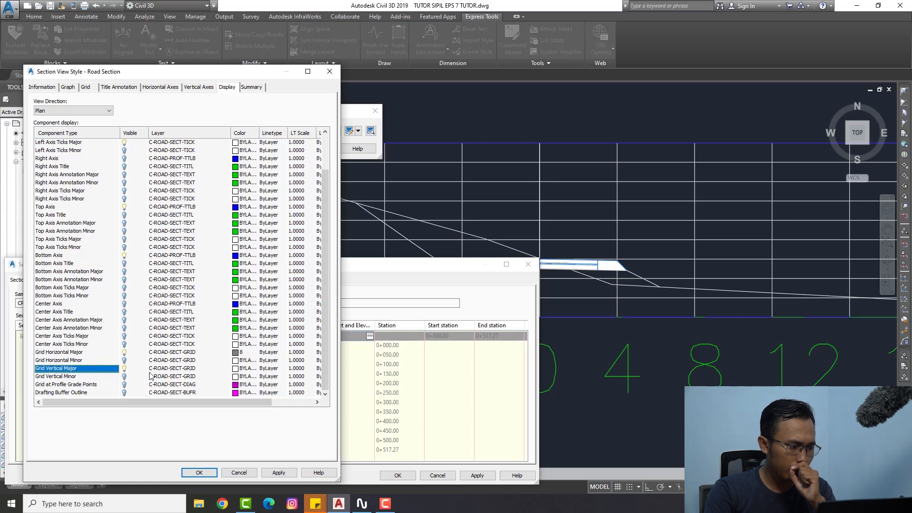
{"action": "left_click", "coordinate": [239, 371]}
{"action": "left_click", "coordinate": [312, 247]}
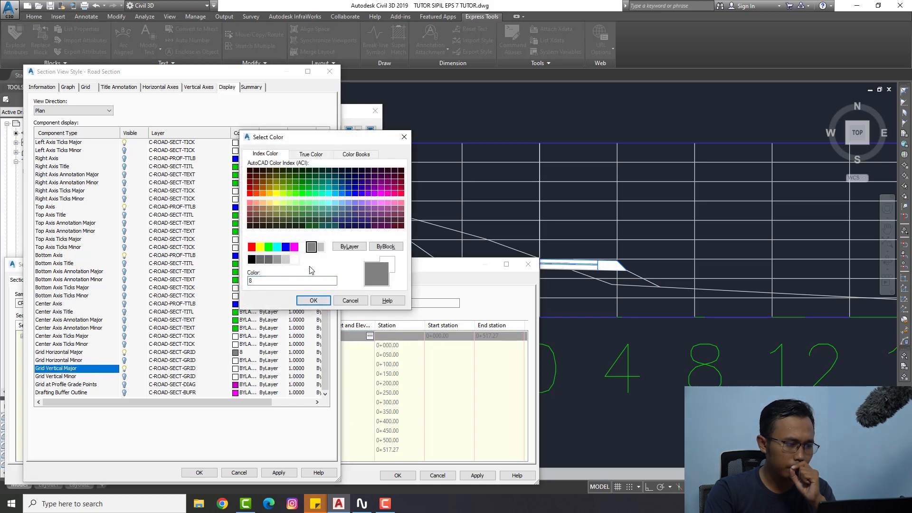
{"action": "left_click", "coordinate": [313, 301]}
{"action": "left_click", "coordinate": [206, 475]}
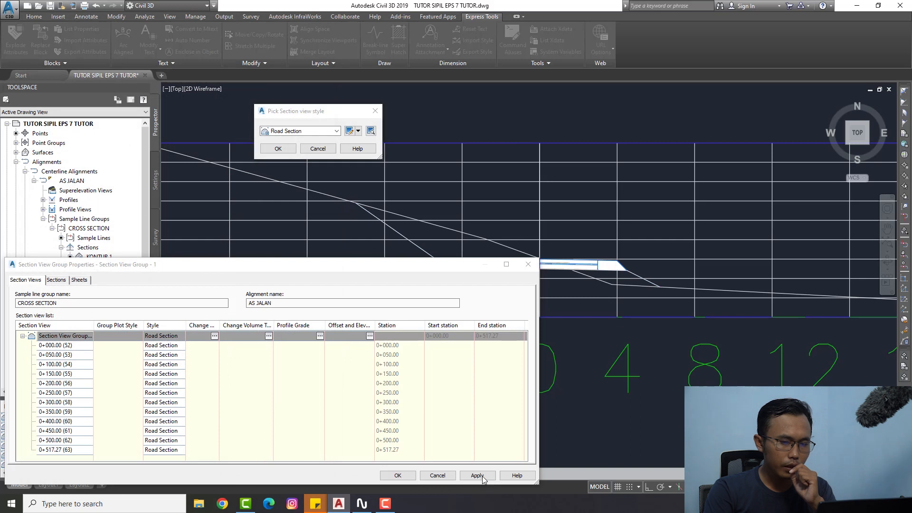
{"action": "left_click", "coordinate": [396, 477]}
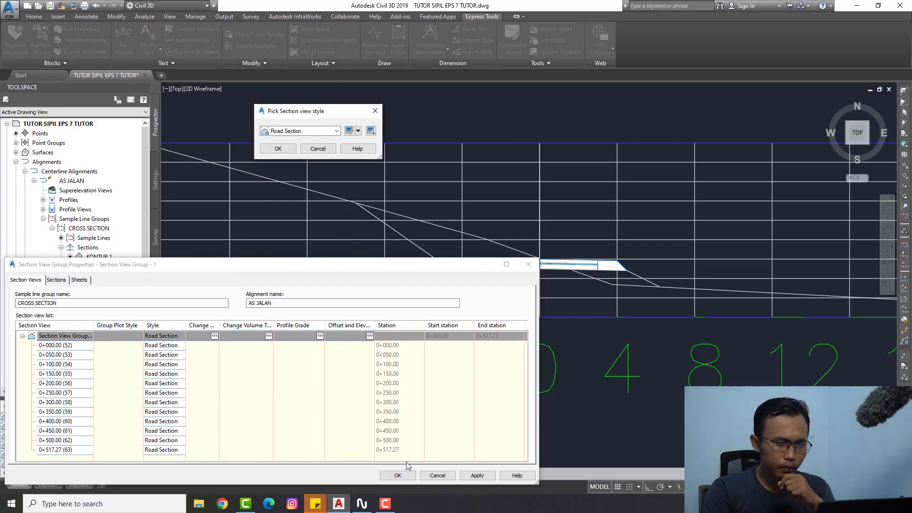
{"action": "left_click", "coordinate": [280, 150]}
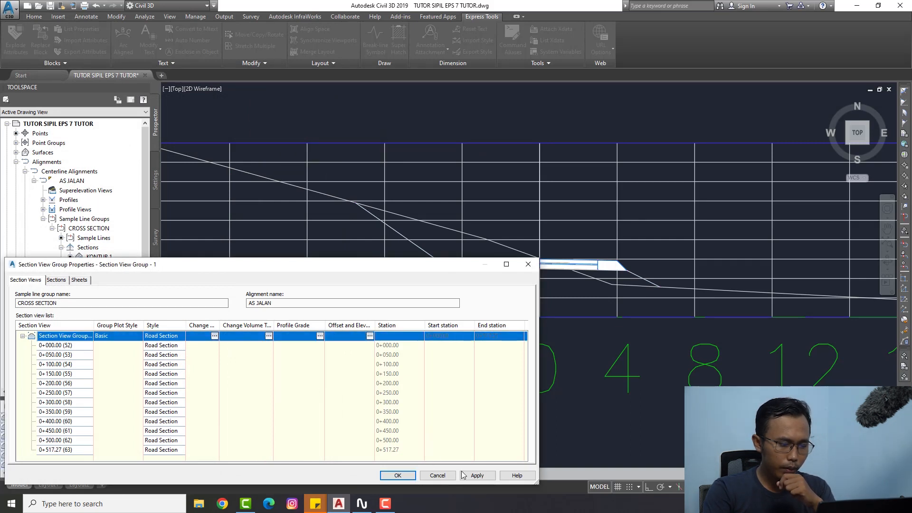
{"action": "left_click", "coordinate": [476, 474]}
{"action": "left_click", "coordinate": [398, 476]}
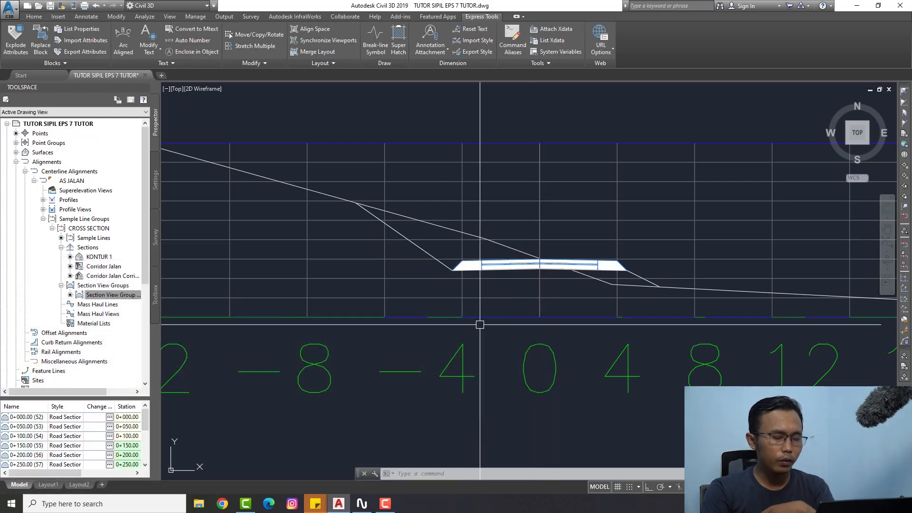
{"action": "scroll", "coordinate": [523, 285], "scroll_direction": "down", "scroll_amount": 5}
{"action": "scroll", "coordinate": [528, 248], "scroll_direction": "up", "scroll_amount": 3}
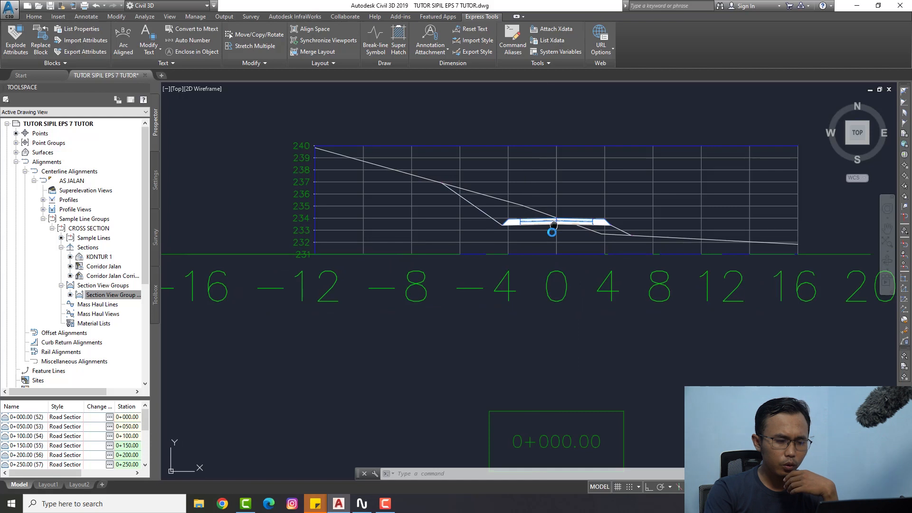
{"action": "middle_click_drag", "start_coordinate": [551, 232], "coordinate": [538, 260]}
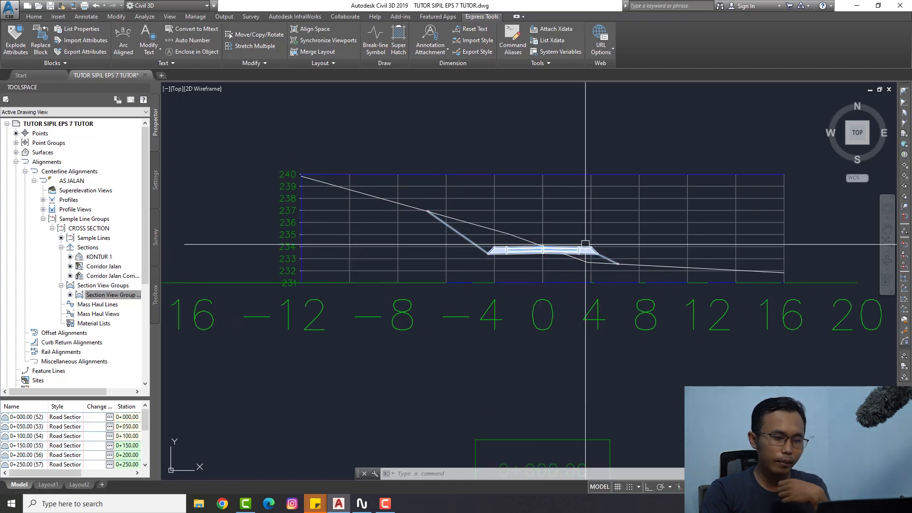
Step: Open the properties of Section View Group - 1 and widen the Change Band Set column
{"action": "scroll", "coordinate": [601, 271], "scroll_direction": "down", "scroll_amount": 3}
{"action": "scroll", "coordinate": [601, 285], "scroll_direction": "up", "scroll_amount": 1}
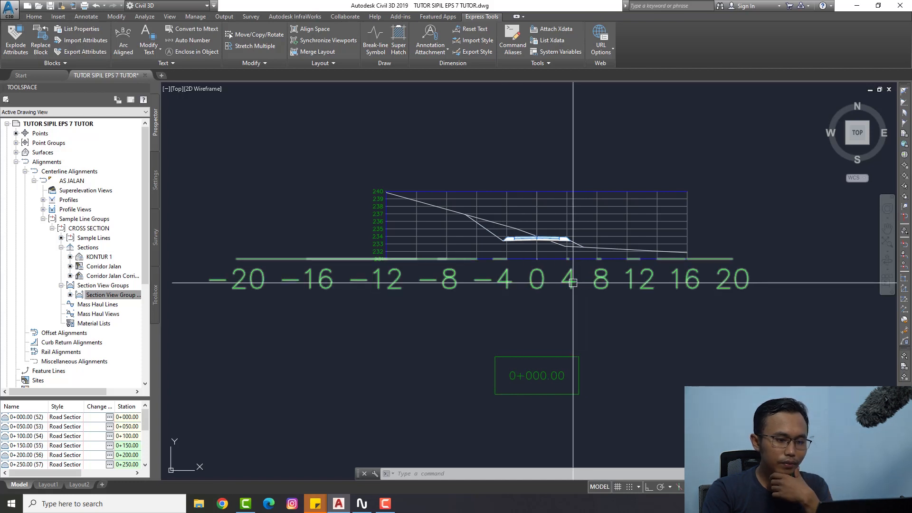
{"action": "right_click", "coordinate": [123, 295]}
{"action": "left_click", "coordinate": [166, 301]}
{"action": "left_click_drag", "start_coordinate": [432, 267], "coordinate": [422, 9]}
{"action": "left_click_drag", "start_coordinate": [441, 230], "coordinate": [456, 168]}
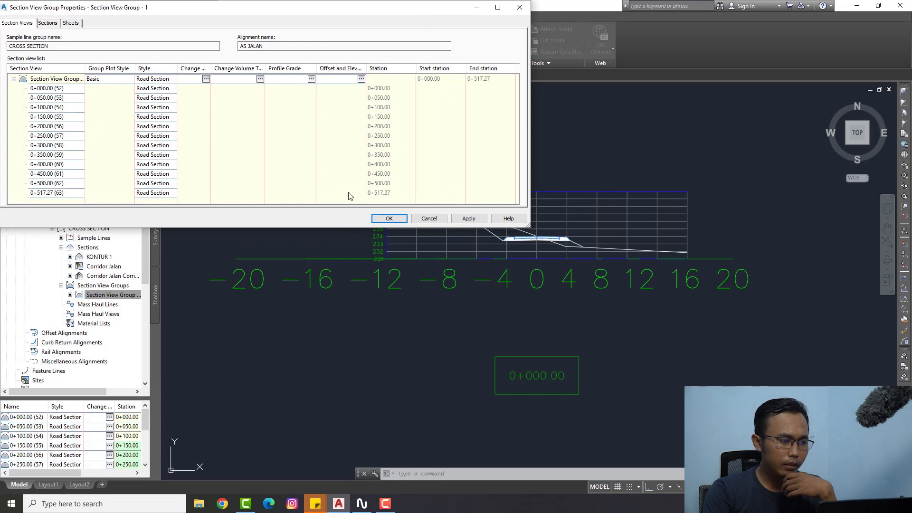
{"action": "left_click_drag", "start_coordinate": [411, 11], "coordinate": [419, 297]}
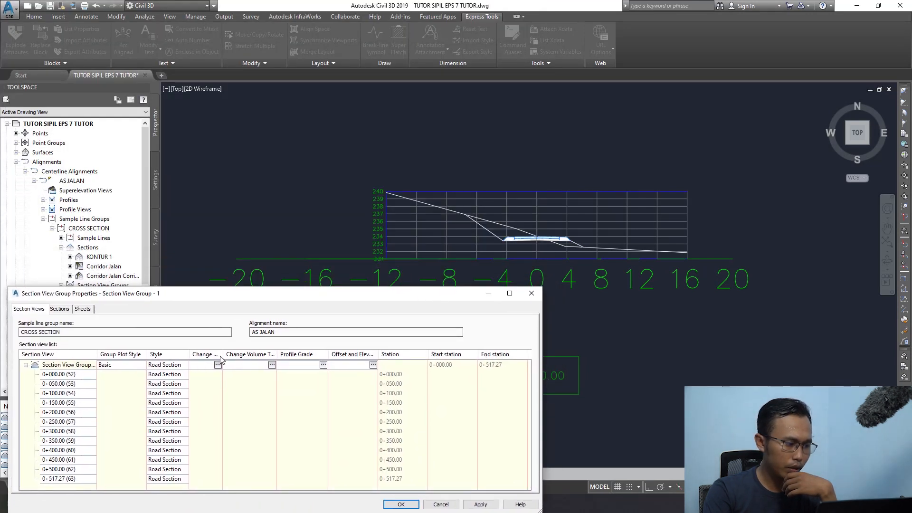
{"action": "left_click_drag", "start_coordinate": [232, 352], "coordinate": [250, 353]}
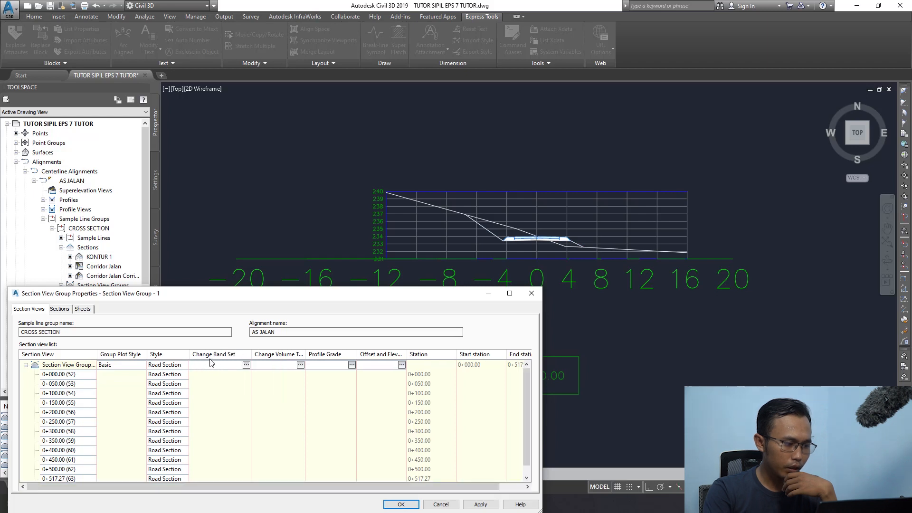
Step: Remove the Offsets Horizontal band from the section view group's band set and apply the change
{"action": "left_click", "coordinate": [247, 365]}
{"action": "left_click_drag", "start_coordinate": [289, 273], "coordinate": [242, 101]}
{"action": "left_click", "coordinate": [79, 179]}
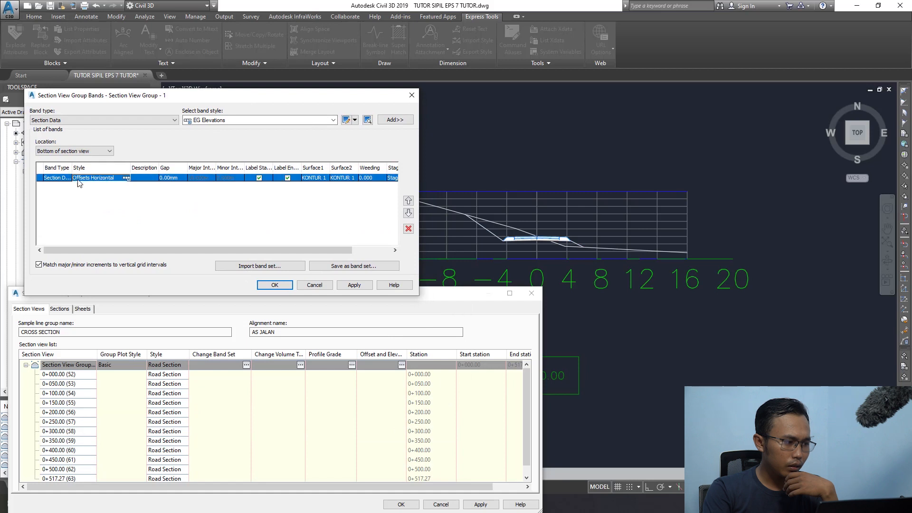
{"action": "left_click", "coordinate": [409, 229]}
{"action": "left_click", "coordinate": [275, 285]}
{"action": "left_click", "coordinate": [479, 504]}
{"action": "left_click_drag", "start_coordinate": [429, 299], "coordinate": [580, 300]}
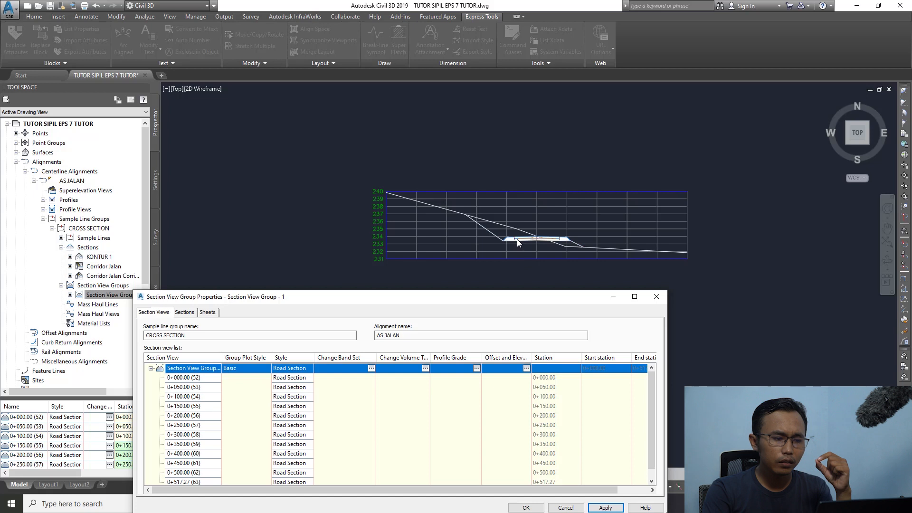
Step: Reopen the section view group's bands and choose EG Elevations as the Section Data band style
{"action": "left_click_drag", "start_coordinate": [499, 297], "coordinate": [458, 260]}
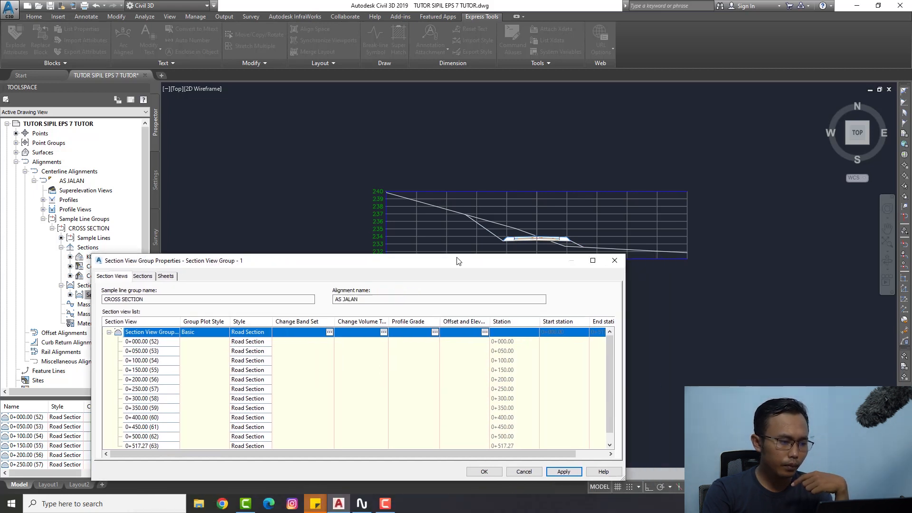
{"action": "left_click", "coordinate": [329, 331]}
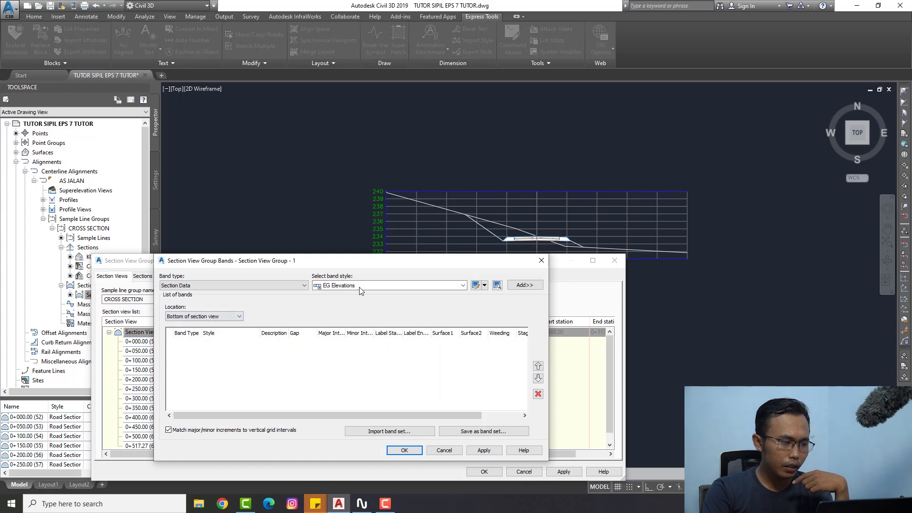
{"action": "left_click", "coordinate": [360, 286]}
{"action": "left_click", "coordinate": [394, 271]}
{"action": "left_click", "coordinate": [360, 287]}
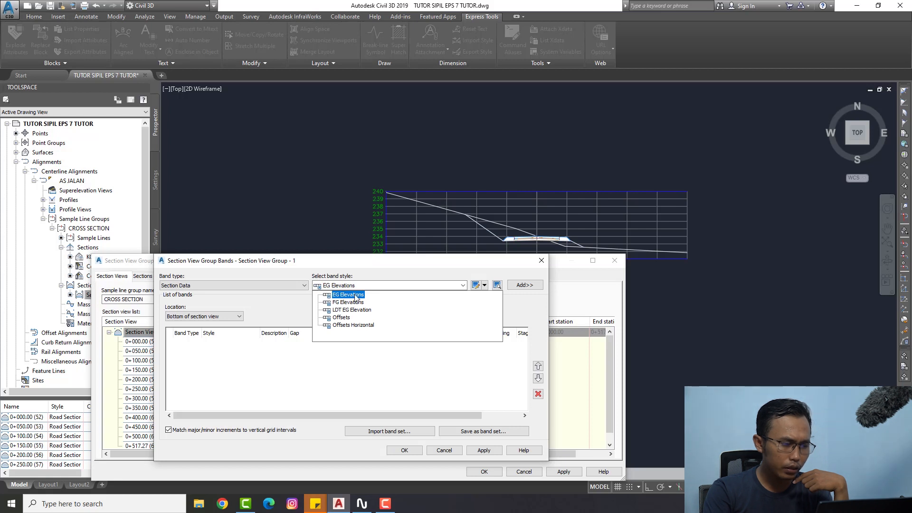
{"action": "left_click", "coordinate": [356, 295]}
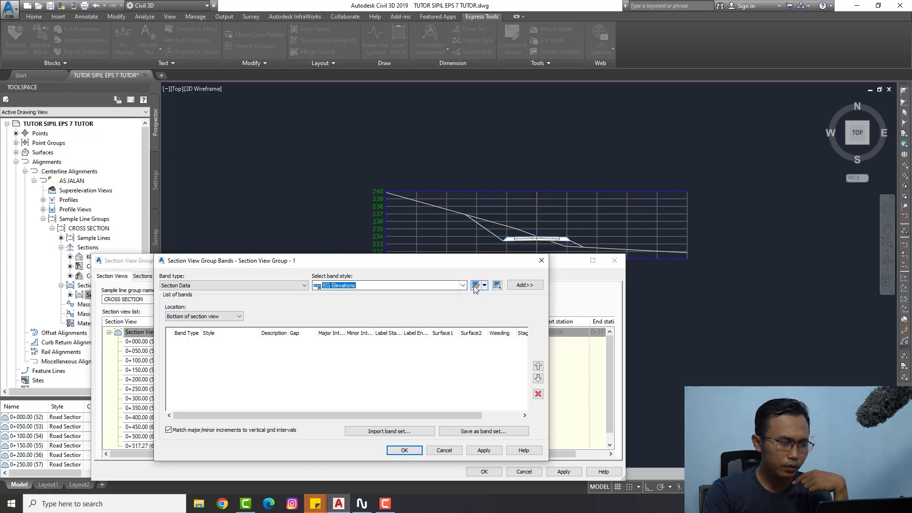
{"action": "left_click", "coordinate": [477, 285]}
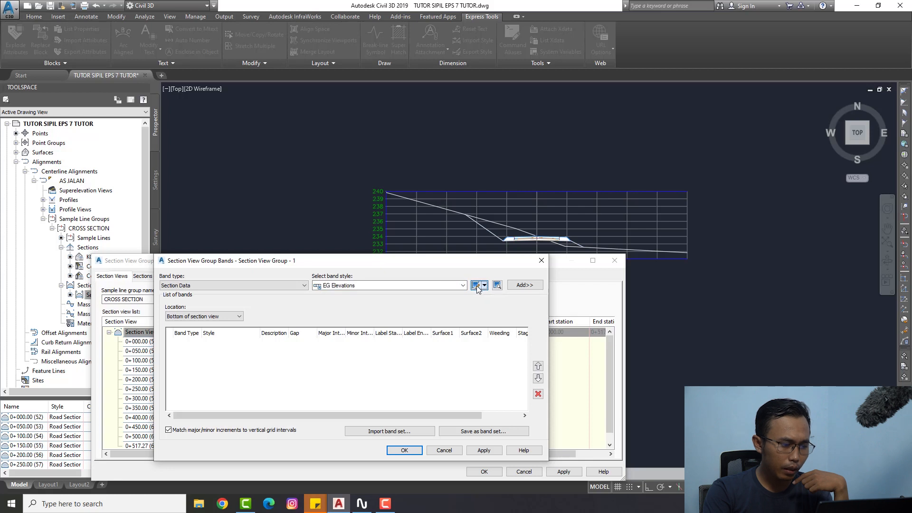
{"action": "left_click", "coordinate": [384, 261]}
{"action": "left_click", "coordinate": [304, 261]}
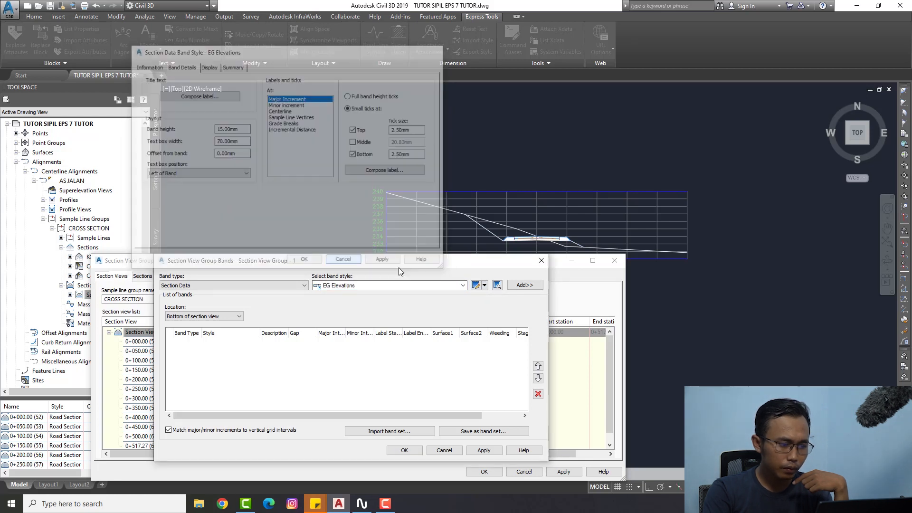
{"action": "left_click", "coordinate": [525, 286]}
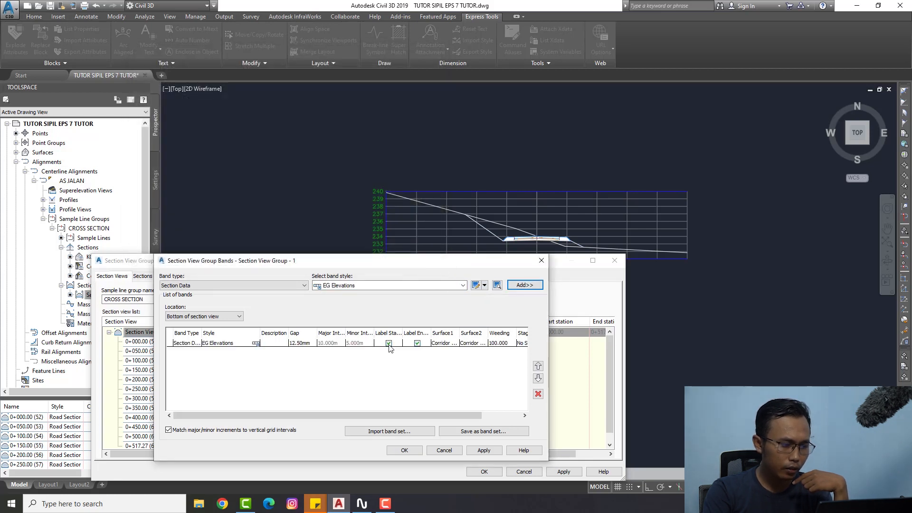
{"action": "left_click", "coordinate": [363, 346]}
{"action": "left_click", "coordinate": [539, 395]}
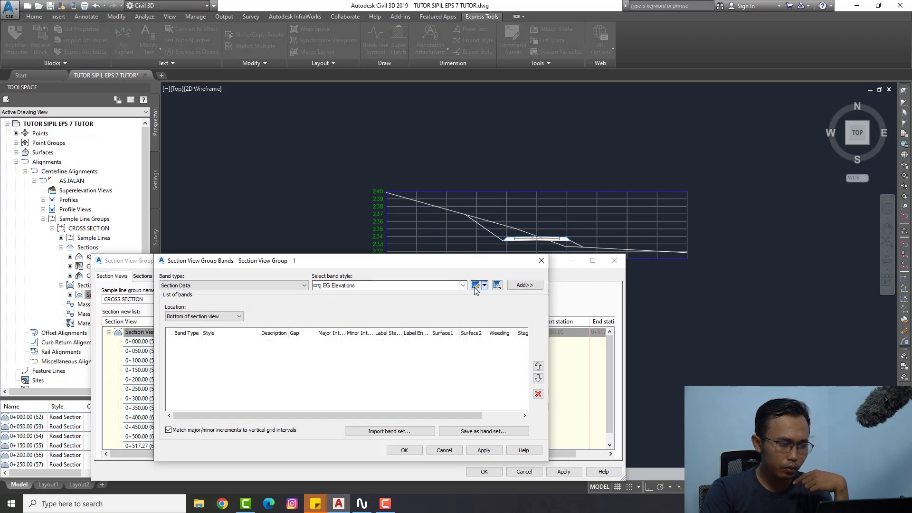
{"action": "left_click", "coordinate": [476, 285]}
{"action": "left_click", "coordinate": [359, 263]}
Step: Copy the EG Elevations band style under the name "Elevasi Exisiting" and close the section view group properties
{"action": "left_click", "coordinate": [485, 285]}
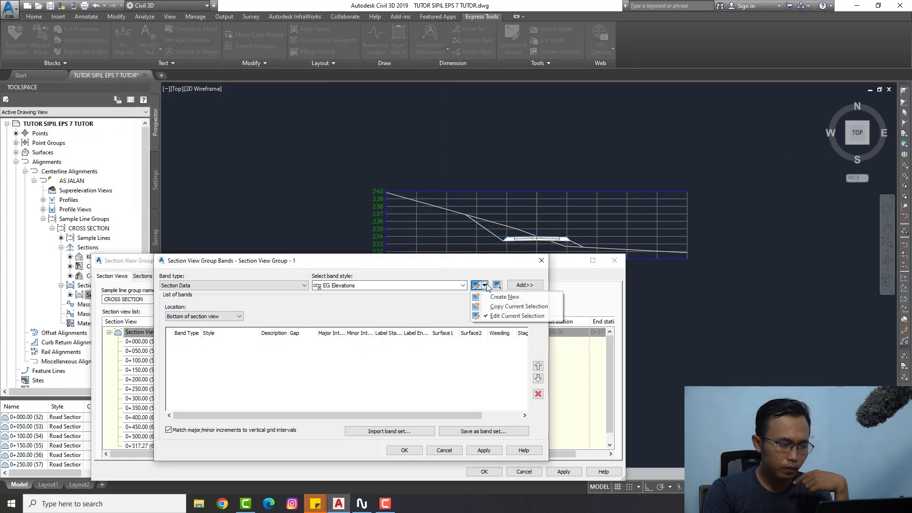
{"action": "left_click", "coordinate": [503, 308]}
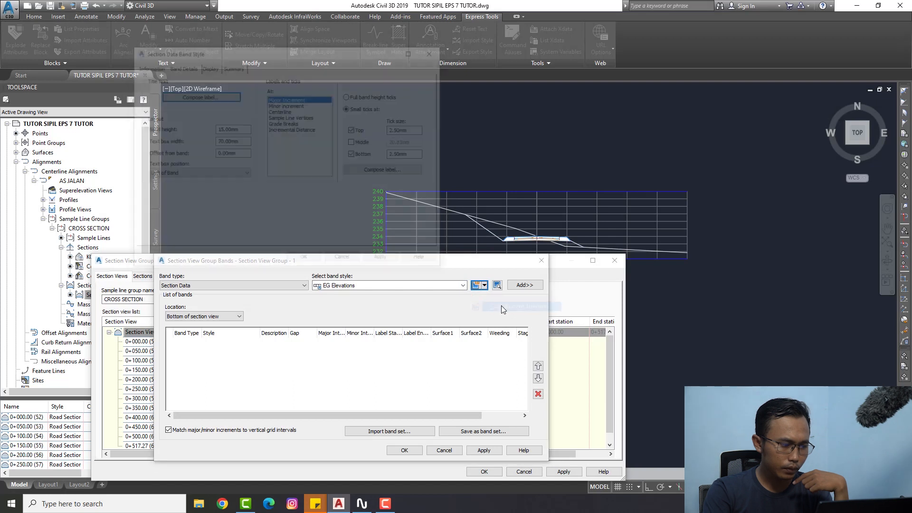
{"action": "left_click", "coordinate": [148, 66]}
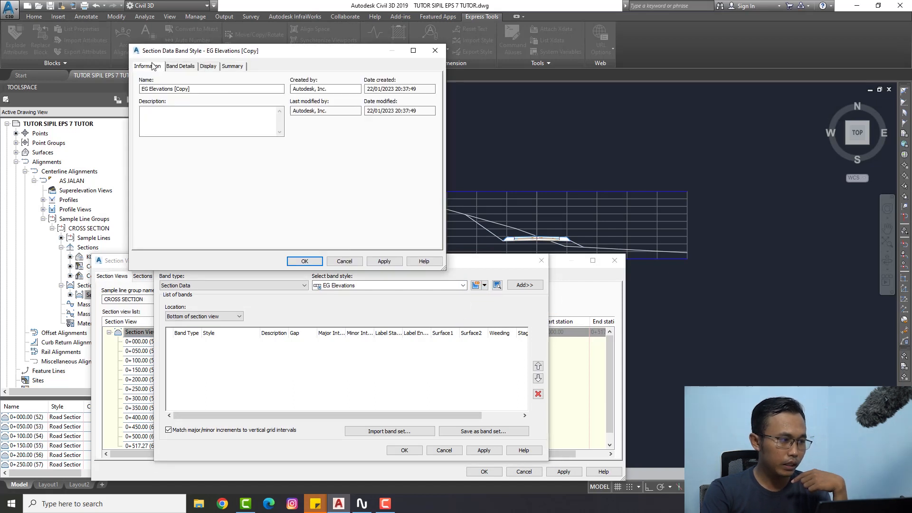
{"action": "left_click_drag", "start_coordinate": [200, 89], "coordinate": [96, 93]}
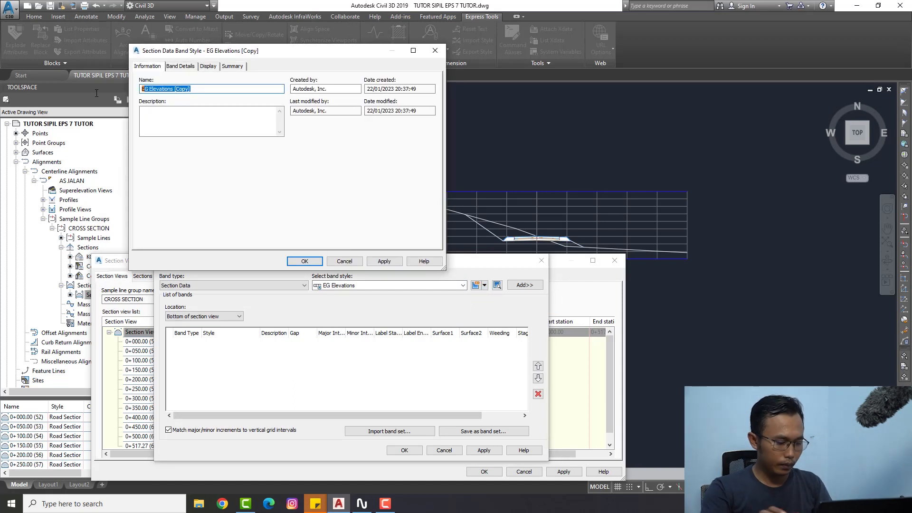
{"action": "type", "text": "Elevasi Exisiting"}
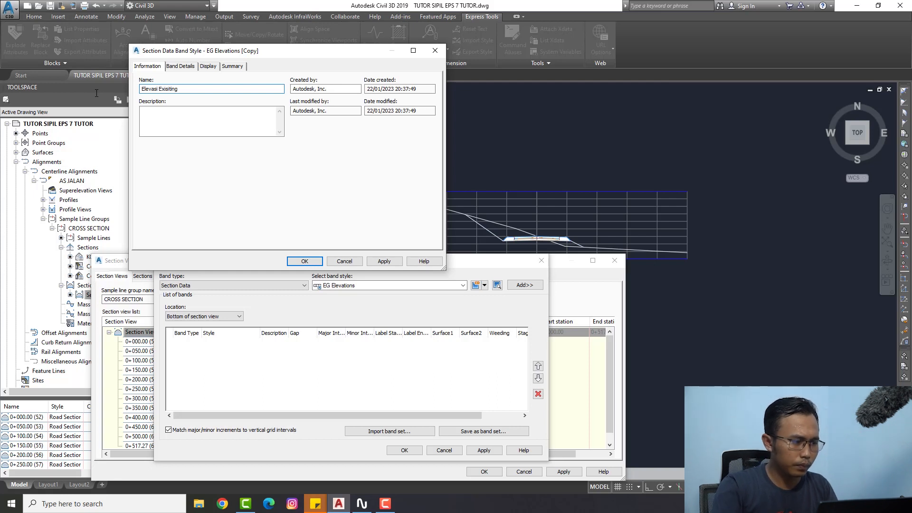
{"action": "left_click", "coordinate": [180, 66]}
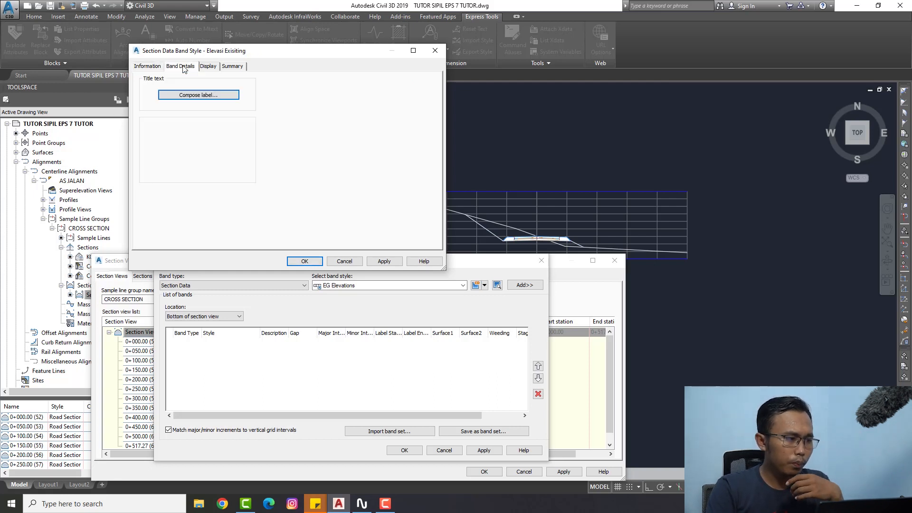
{"action": "left_click_drag", "start_coordinate": [302, 60], "coordinate": [341, 52]}
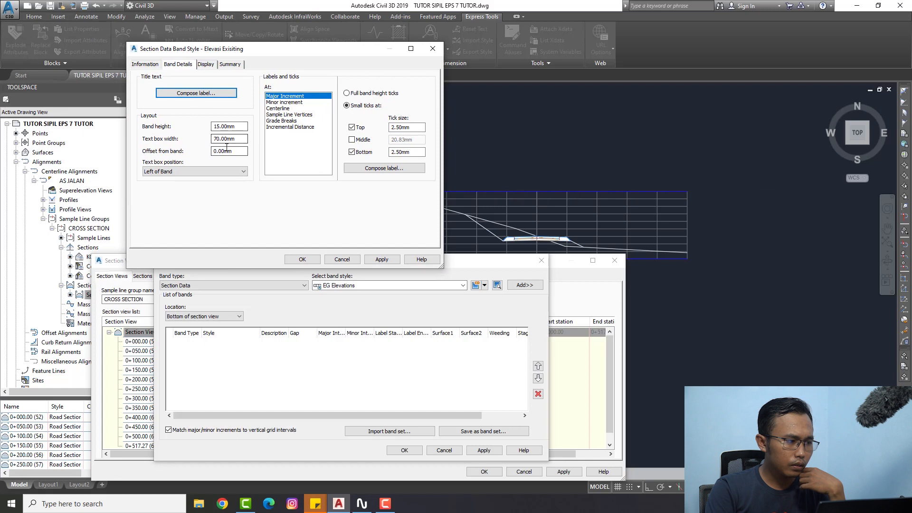
{"action": "left_click", "coordinate": [301, 260]}
{"action": "left_click", "coordinate": [404, 451]}
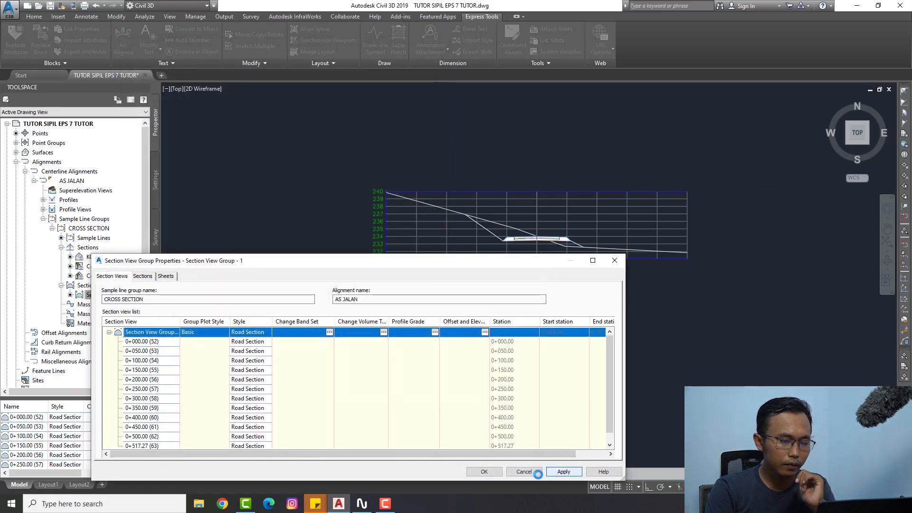
{"action": "left_click", "coordinate": [484, 471]}
Step: Add an Elevasi Exisiting Section Data band at the bottom of the section views and apply it to the group
{"action": "right_click", "coordinate": [100, 295]}
{"action": "left_click", "coordinate": [135, 296]}
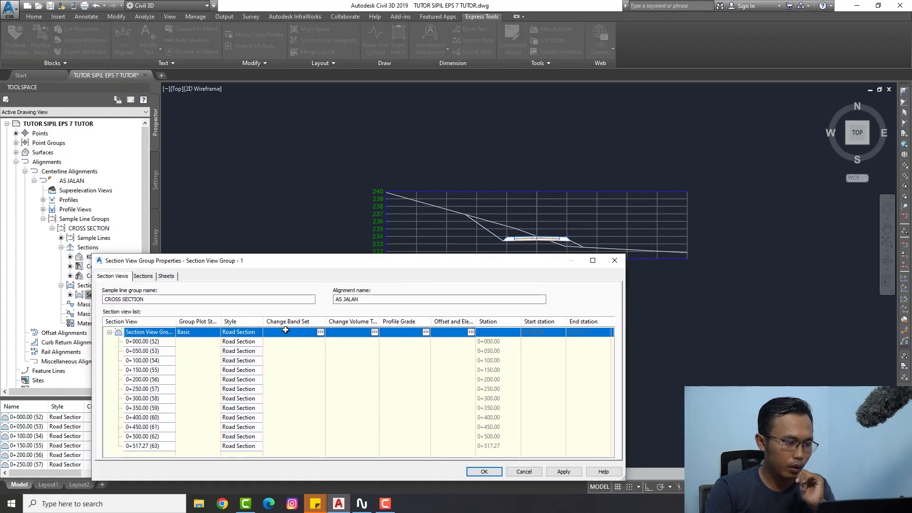
{"action": "left_click", "coordinate": [308, 332]}
{"action": "left_click", "coordinate": [441, 285]}
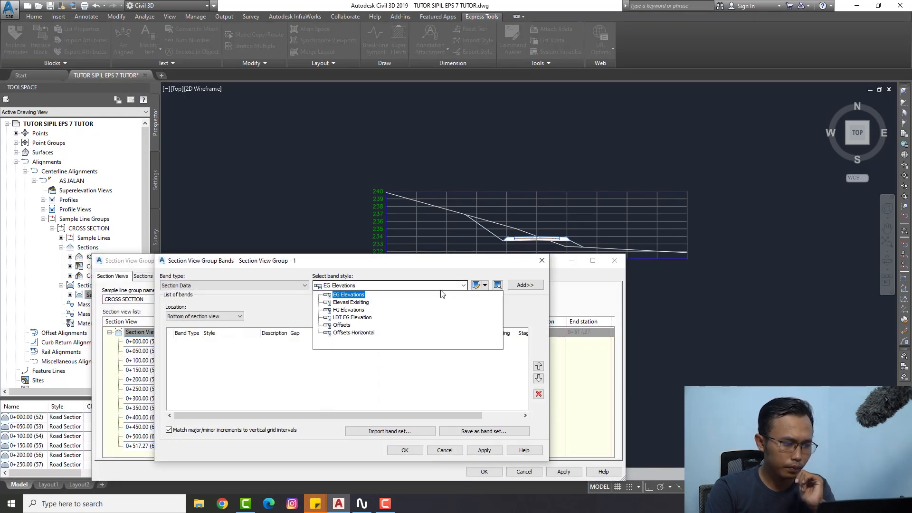
{"action": "left_click", "coordinate": [365, 303]}
{"action": "left_click", "coordinate": [524, 285]}
{"action": "left_click", "coordinate": [475, 450]}
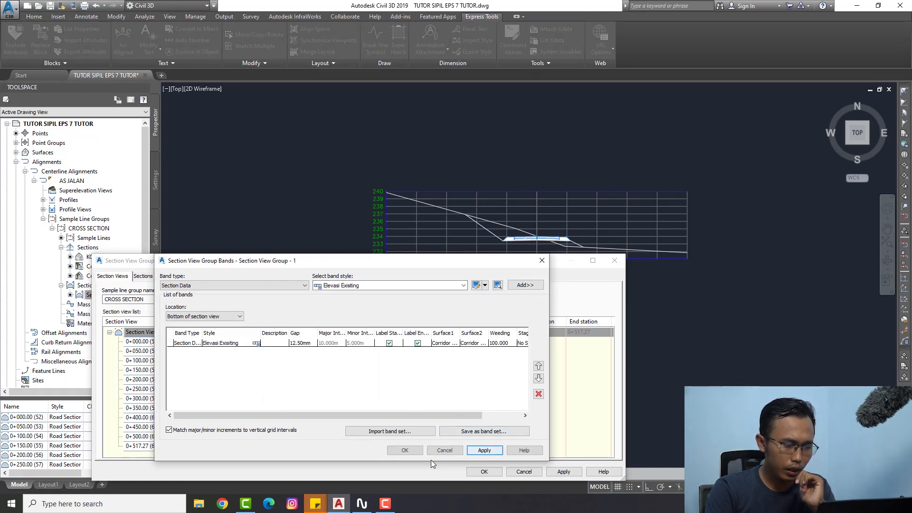
{"action": "left_click", "coordinate": [405, 450]}
{"action": "left_click", "coordinate": [485, 471]}
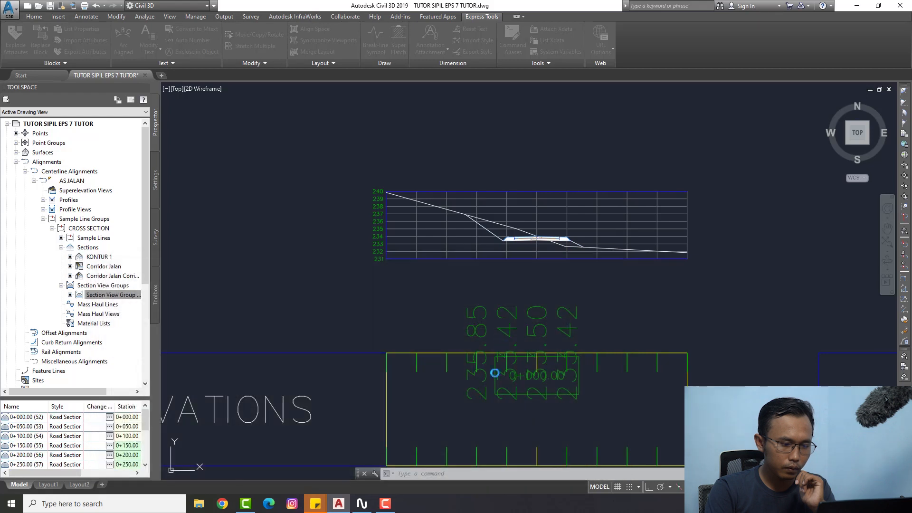
Step: Reopen the band set of the section view group from its properties
{"action": "scroll", "coordinate": [536, 326], "scroll_direction": "down", "scroll_amount": 6}
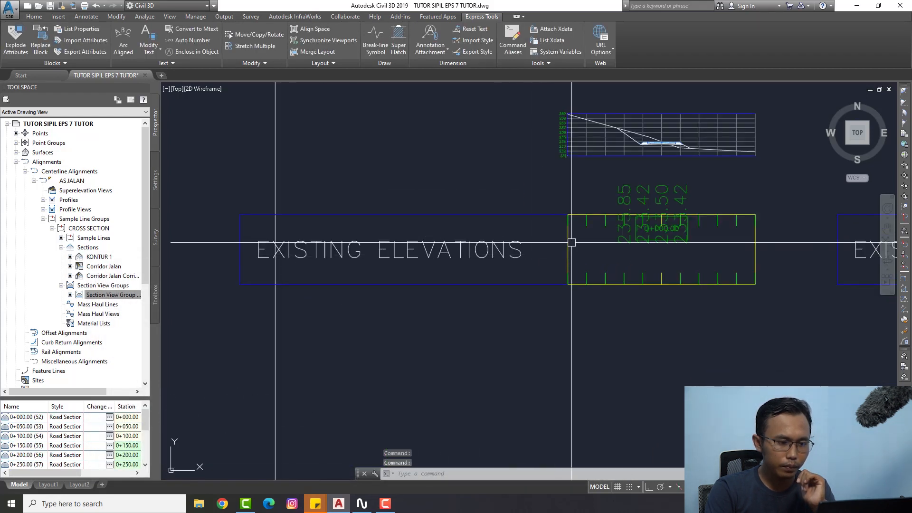
{"action": "scroll", "coordinate": [572, 250], "scroll_direction": "up", "scroll_amount": 1}
{"action": "scroll", "coordinate": [554, 259], "scroll_direction": "down", "scroll_amount": 1}
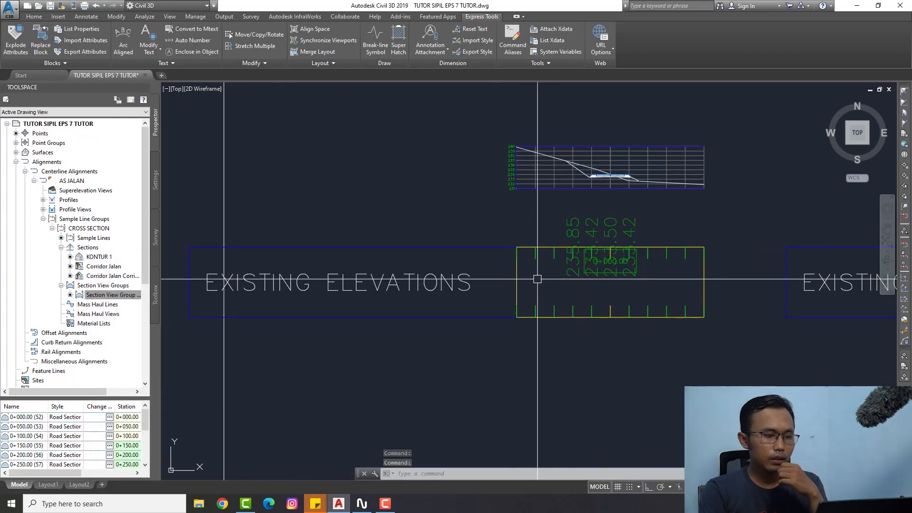
{"action": "right_click", "coordinate": [111, 295]}
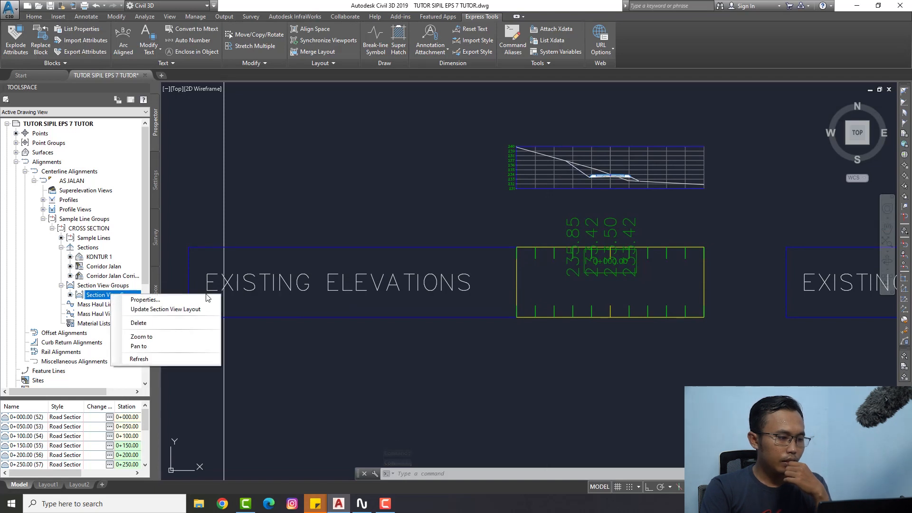
{"action": "left_click", "coordinate": [187, 299]}
{"action": "left_click_drag", "start_coordinate": [413, 264], "coordinate": [290, 24]}
{"action": "left_click", "coordinate": [195, 91]}
{"action": "left_click", "coordinate": [195, 91]}
{"action": "left_click_drag", "start_coordinate": [287, 24], "coordinate": [275, 11]}
Step: Edit the Elevasi Exisiting band style, setting the band height to 3 mm and the text box width to 30 mm
{"action": "left_click", "coordinate": [267, 34]}
{"action": "left_click", "coordinate": [268, 33]}
{"action": "left_click", "coordinate": [268, 33]}
{"action": "left_click", "coordinate": [222, 51]}
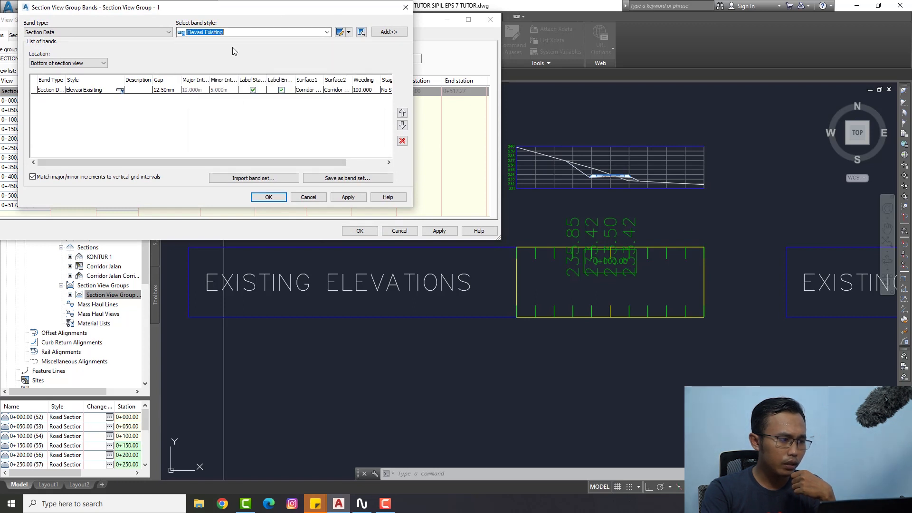
{"action": "left_click", "coordinate": [339, 33]}
{"action": "left_click_drag", "start_coordinate": [335, 19], "coordinate": [268, 13]}
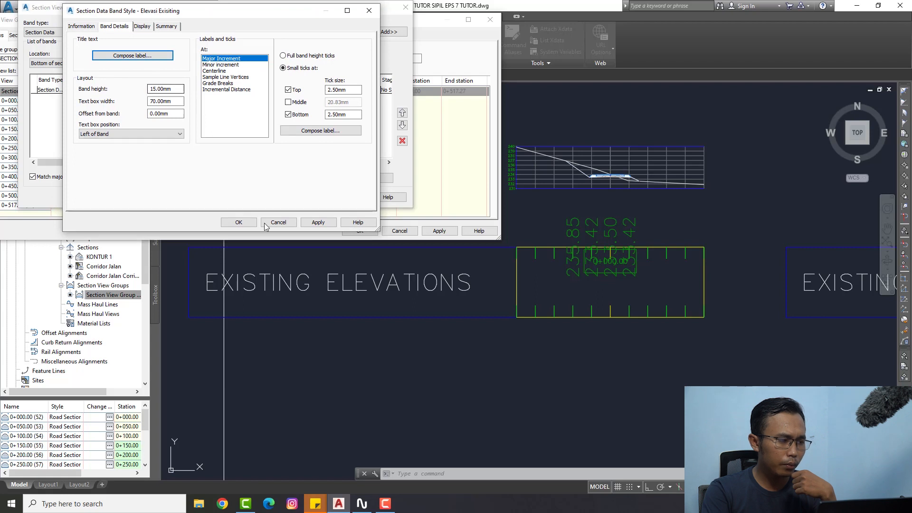
{"action": "left_click_drag", "start_coordinate": [173, 88], "coordinate": [126, 102]}
{"action": "type", "text": "3"}
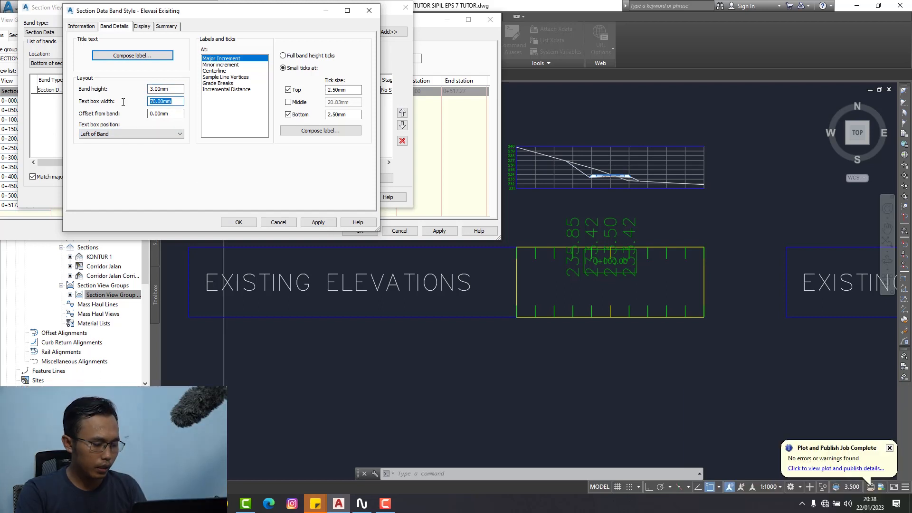
{"action": "type", "text": "30"}
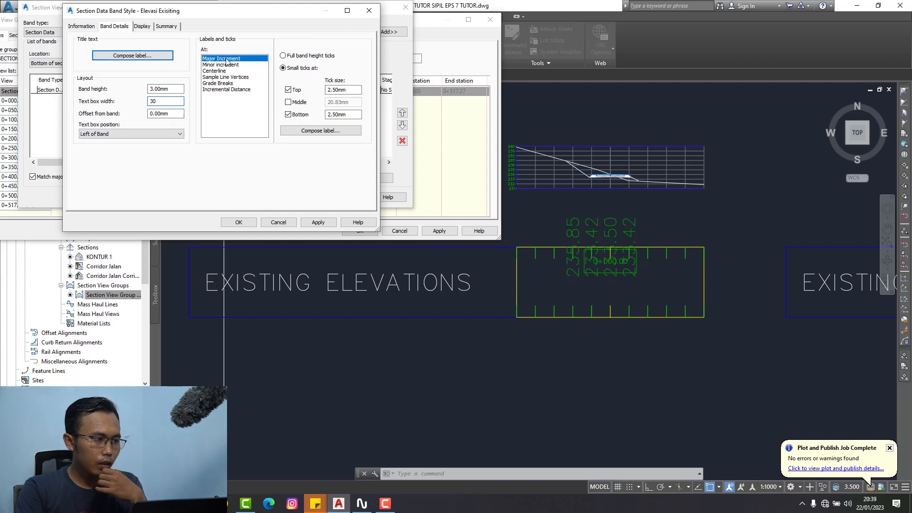
Step: Set the band title's text height to 1 mm and apply the band style to the section view group
{"action": "left_click", "coordinate": [150, 59]}
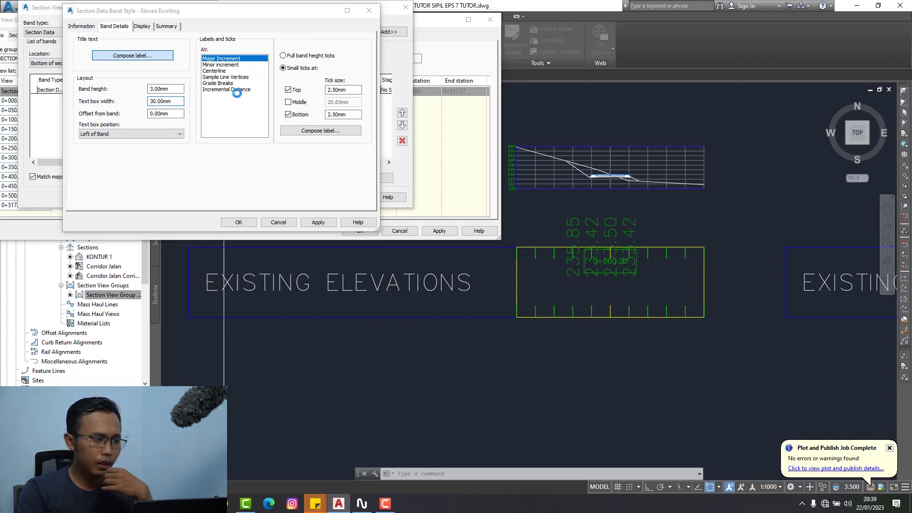
{"action": "left_click_drag", "start_coordinate": [313, 39], "coordinate": [753, 39]}
{"action": "left_click", "coordinate": [642, 165]}
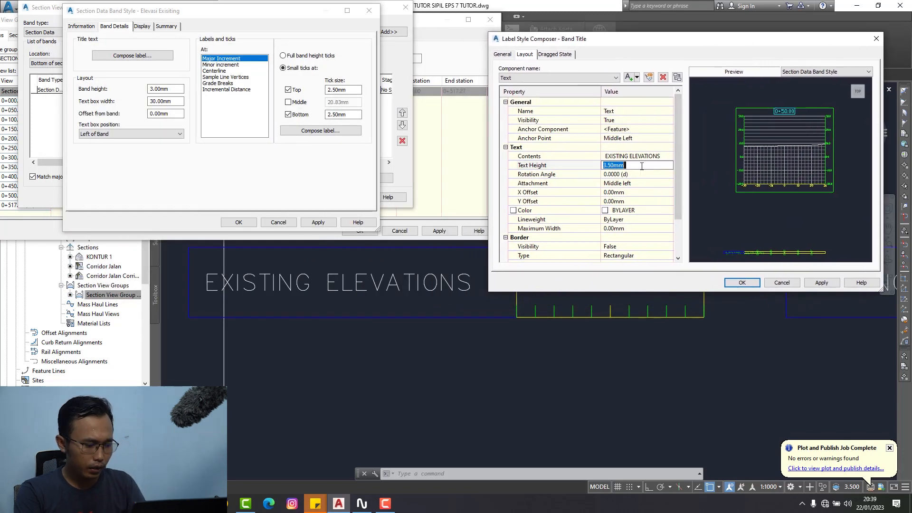
{"action": "type", "text": "1"}
{"action": "key", "text": "Return"}
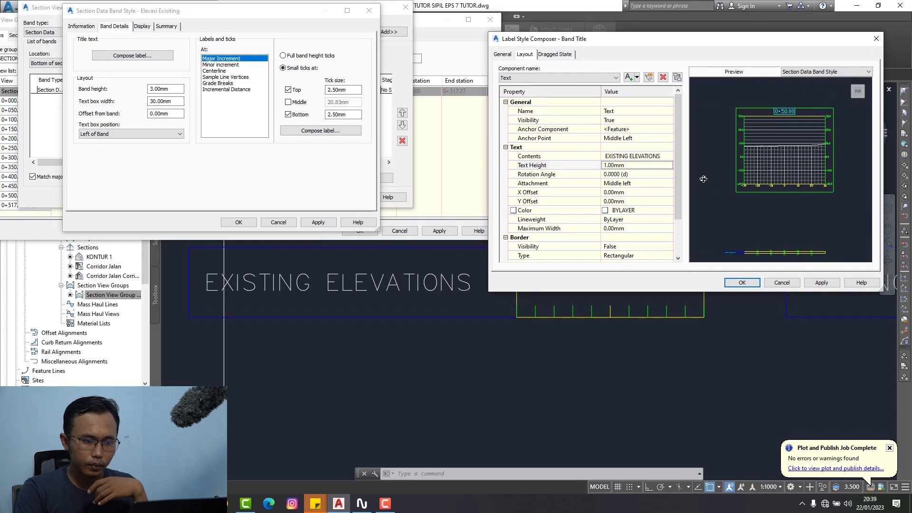
{"action": "left_click", "coordinate": [822, 282]}
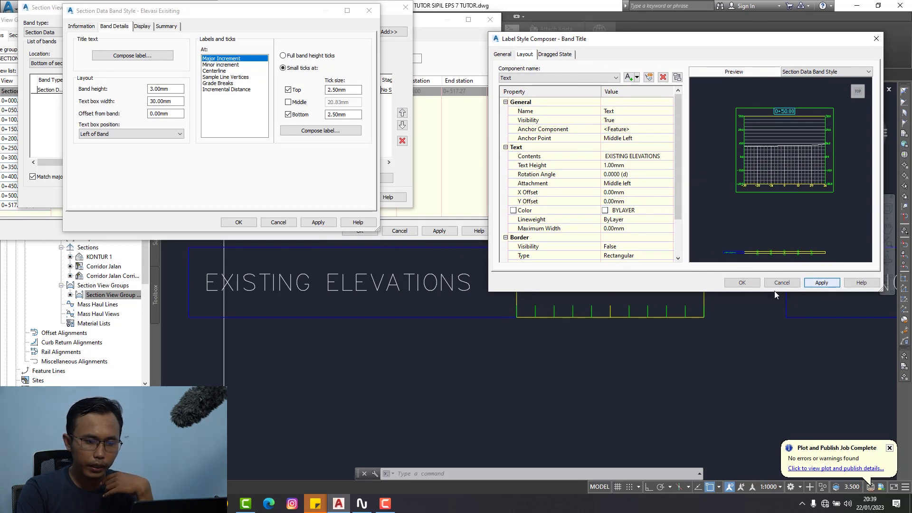
{"action": "left_click", "coordinate": [748, 282]}
{"action": "left_click", "coordinate": [317, 223]}
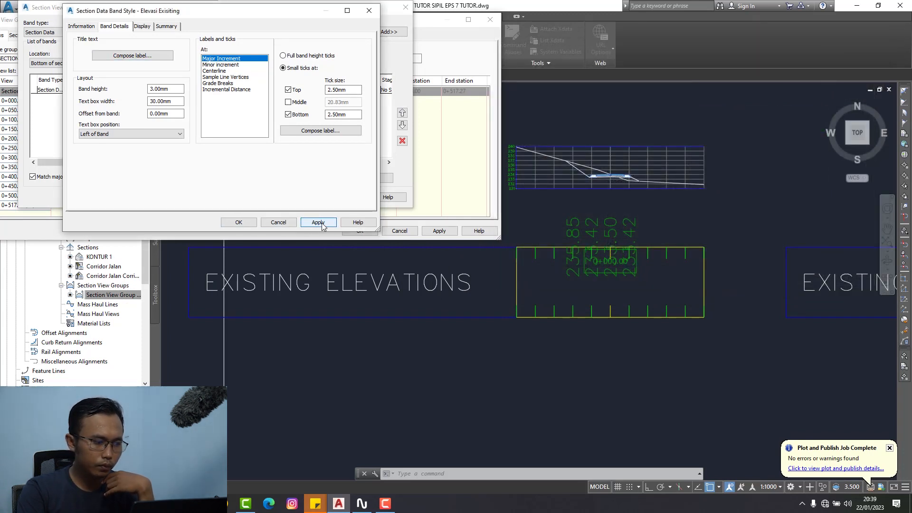
{"action": "left_click", "coordinate": [239, 223]}
{"action": "left_click", "coordinate": [354, 198]}
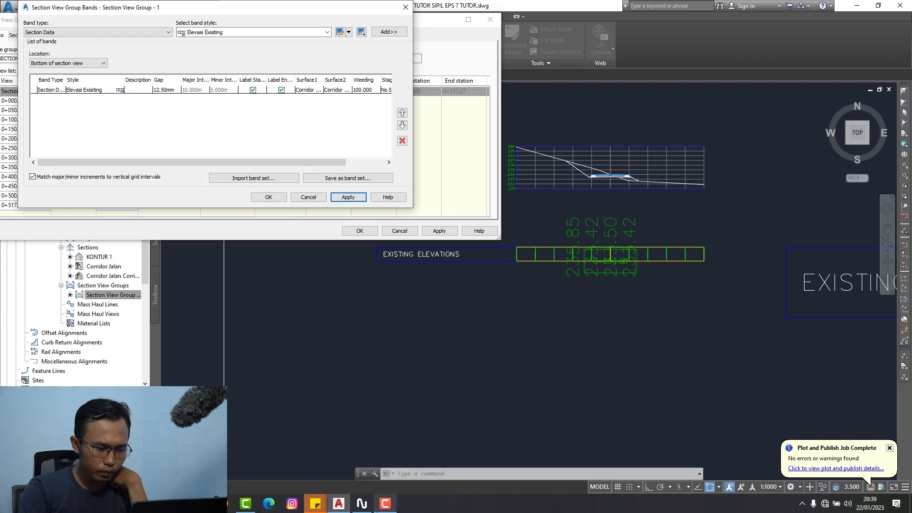
{"action": "left_click", "coordinate": [375, 511]}
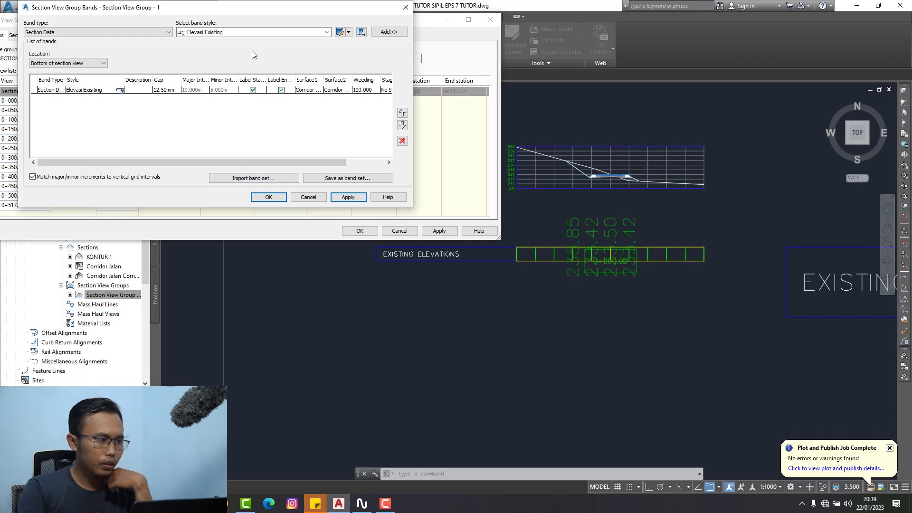
Step: Edit the Elevasi Exisiting band style, setting the top and bottom tick sizes at the major increment to 0.2 mm
{"action": "left_click", "coordinate": [121, 91]}
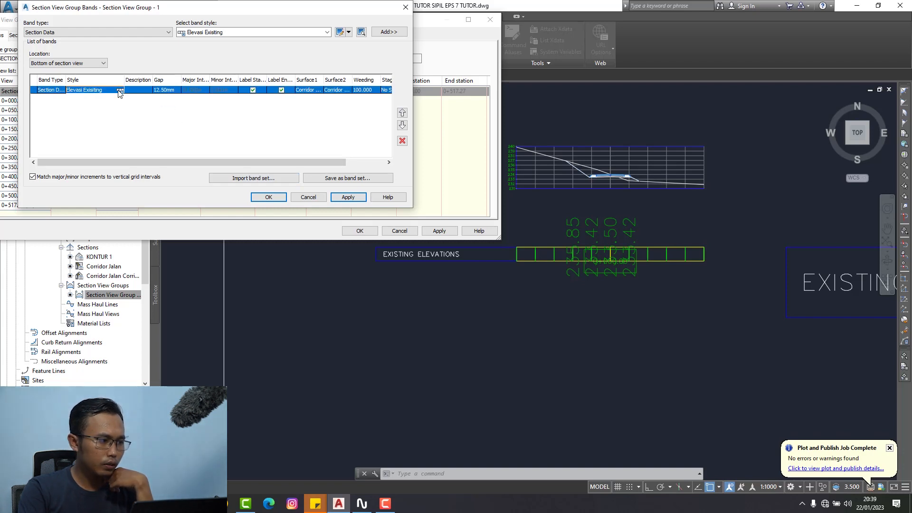
{"action": "left_click", "coordinate": [120, 90]}
{"action": "left_click", "coordinate": [349, 131]}
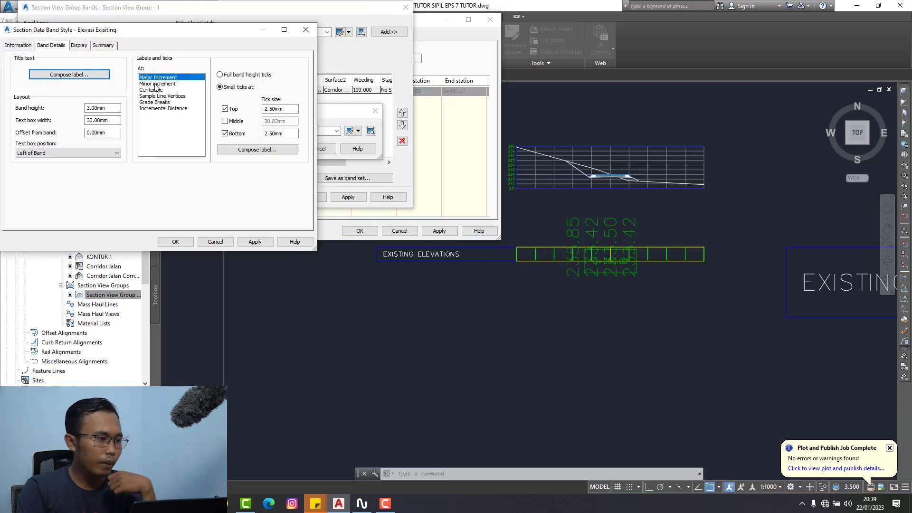
{"action": "left_click_drag", "start_coordinate": [183, 30], "coordinate": [197, 32]}
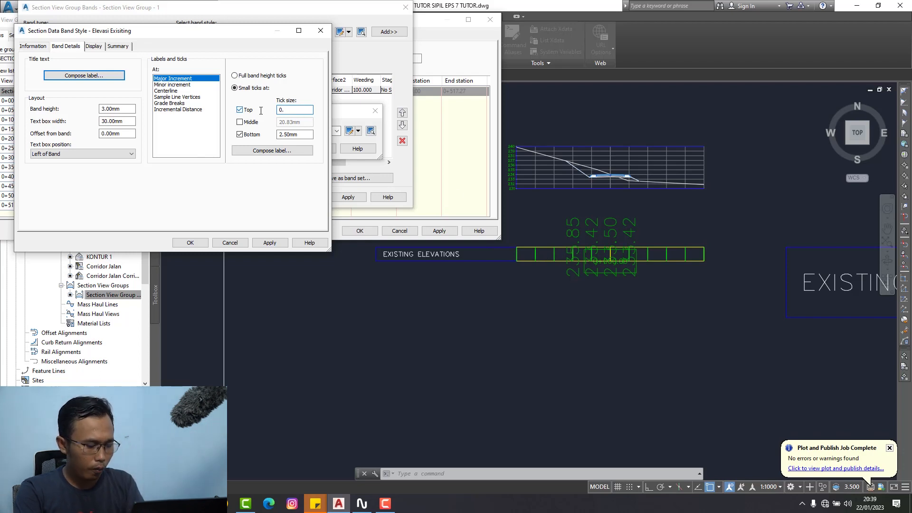
{"action": "double_click", "coordinate": [299, 135]}
{"action": "type", "text": "0.2"}
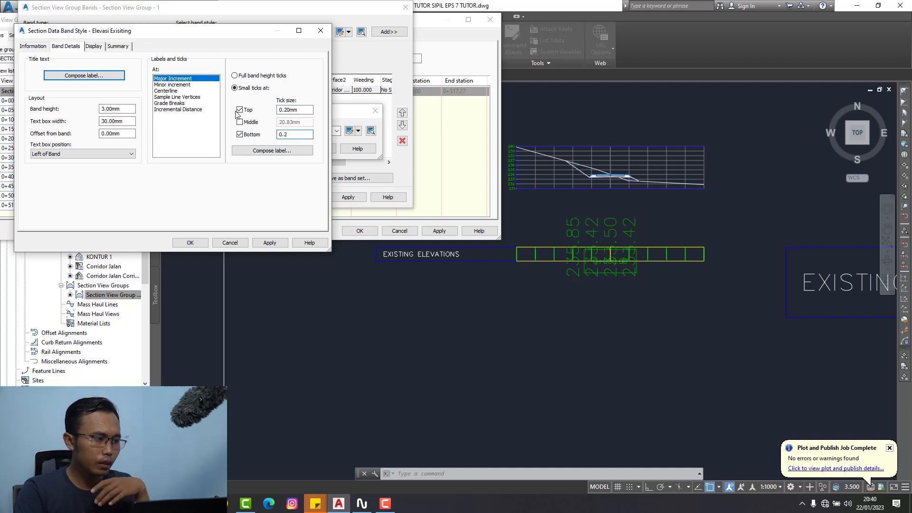
Step: Set the text height of the major increment label's Distance from Centerline component to 1 mm
{"action": "left_click", "coordinate": [266, 157]}
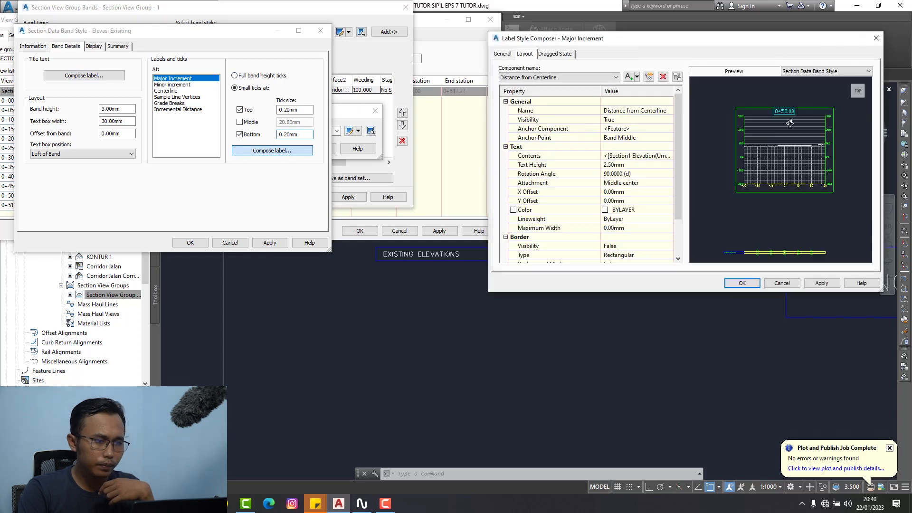
{"action": "left_click_drag", "start_coordinate": [759, 52], "coordinate": [267, 114]}
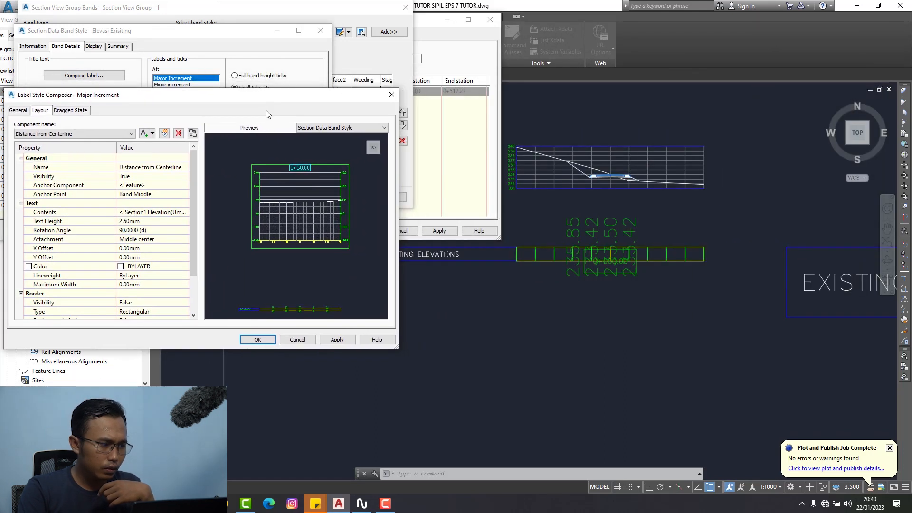
{"action": "left_click", "coordinate": [151, 221]}
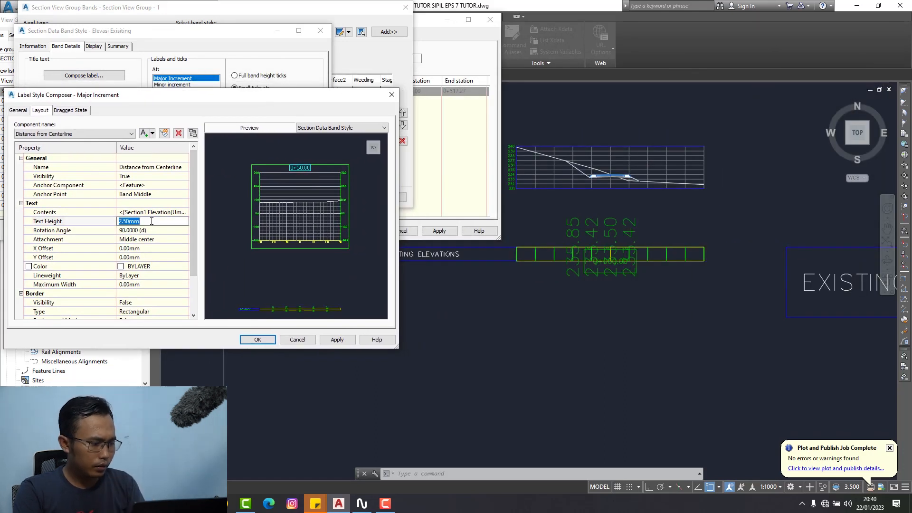
{"action": "type", "text": "1"}
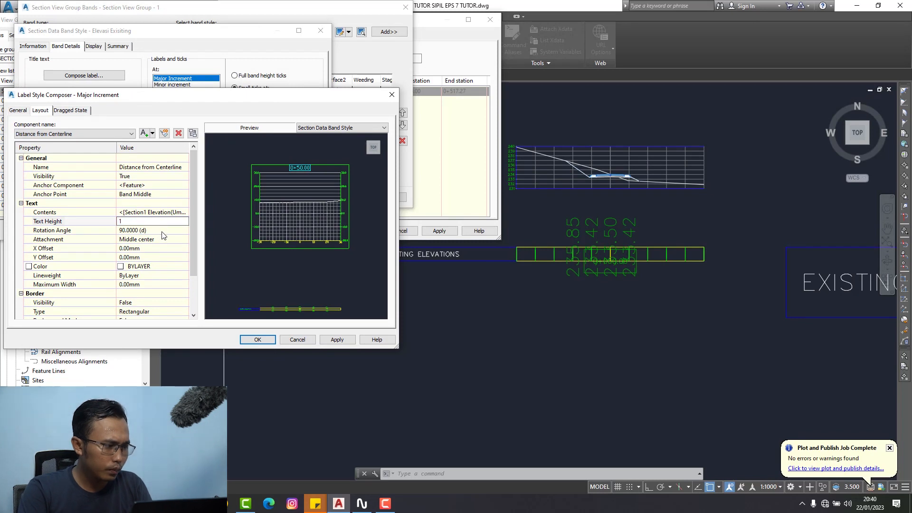
{"action": "key", "text": "Return"}
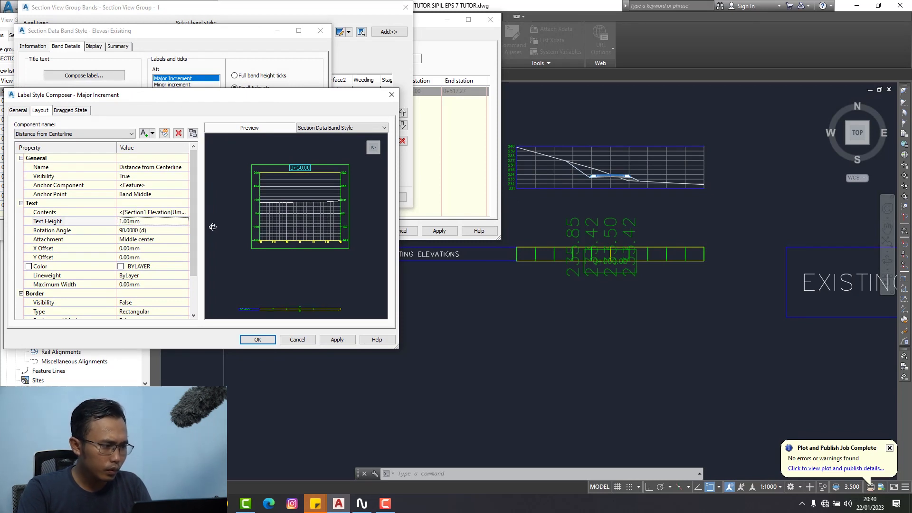
{"action": "scroll", "coordinate": [193, 225], "scroll_direction": "down", "scroll_amount": 2}
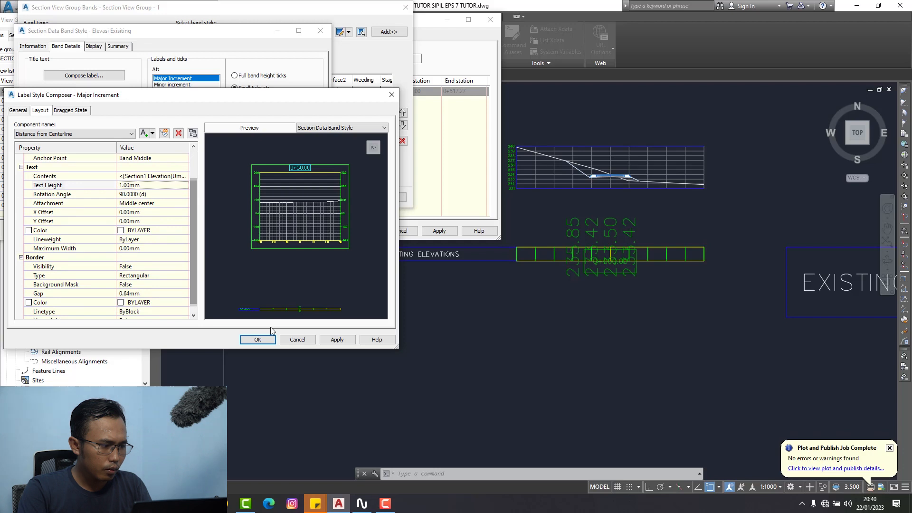
{"action": "left_click", "coordinate": [336, 339]}
{"action": "left_click", "coordinate": [257, 339]}
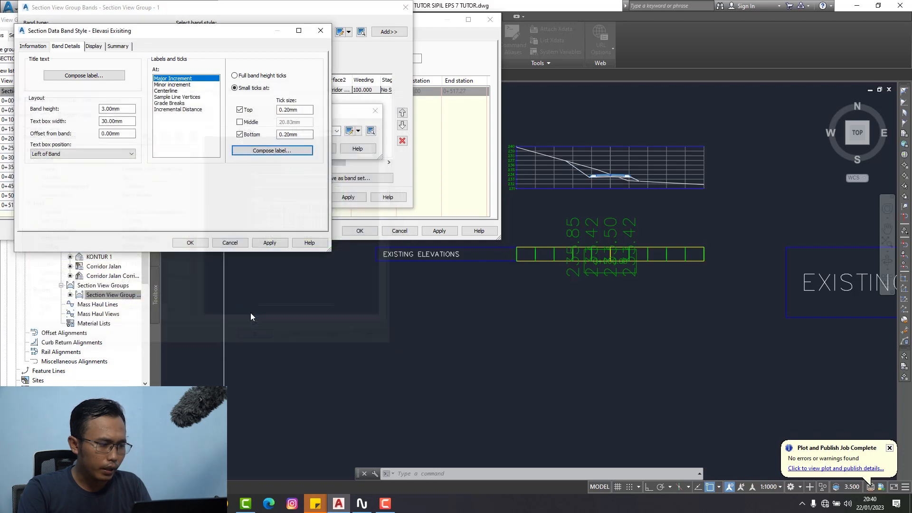
Step: Save the edited band style, apply the band set to the section views and close the group properties
{"action": "left_click", "coordinate": [190, 245]}
{"action": "left_click", "coordinate": [277, 149]}
{"action": "left_click", "coordinate": [348, 197]}
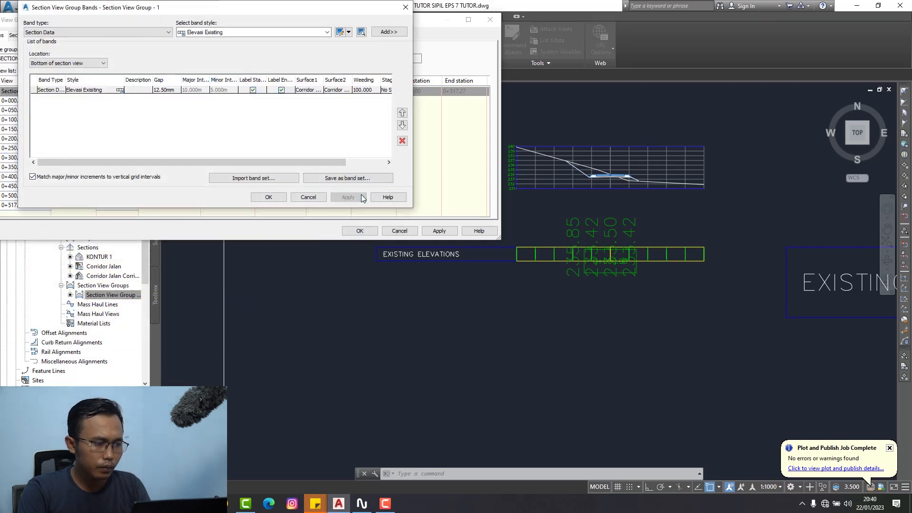
{"action": "left_click", "coordinate": [269, 197]}
{"action": "left_click", "coordinate": [436, 231]}
{"action": "left_click", "coordinate": [360, 231]}
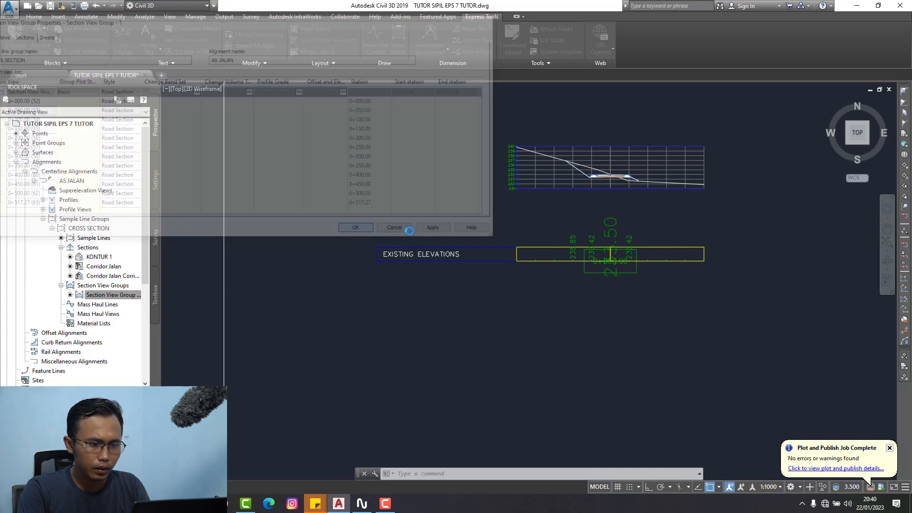
{"action": "scroll", "coordinate": [580, 251], "scroll_direction": "up", "scroll_amount": 3}
{"action": "scroll", "coordinate": [589, 255], "scroll_direction": "down", "scroll_amount": 4}
{"action": "scroll", "coordinate": [520, 251], "scroll_direction": "up", "scroll_amount": 6}
{"action": "scroll", "coordinate": [513, 236], "scroll_direction": "down", "scroll_amount": 4}
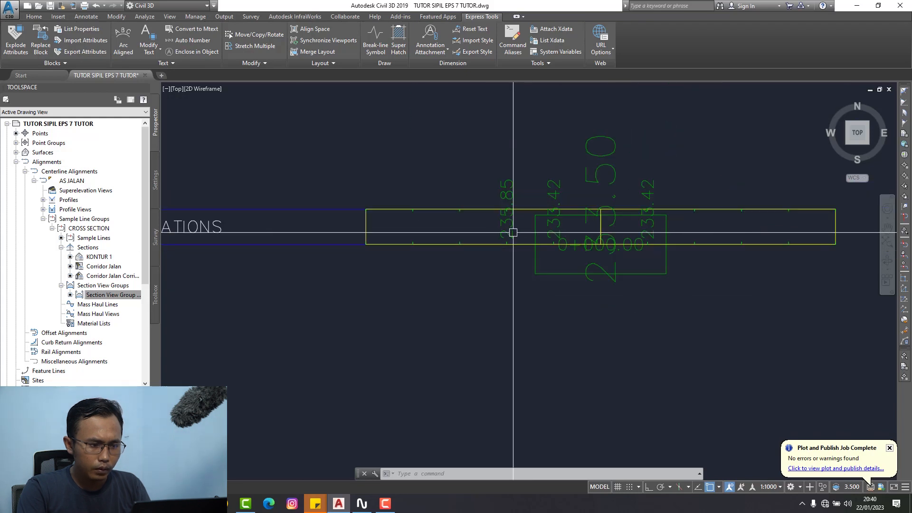
{"action": "middle_click_drag", "start_coordinate": [509, 238], "coordinate": [507, 263]}
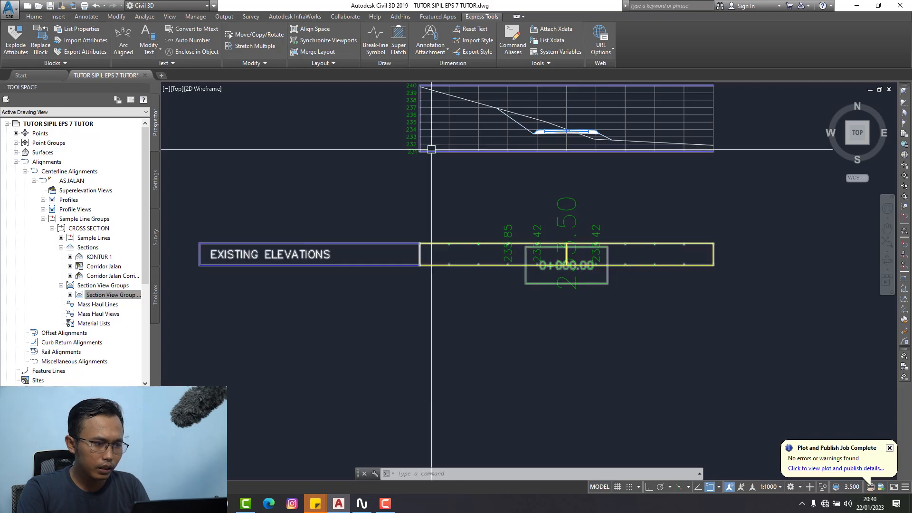
Step: Reopen the Elevasi Exisiting band style and give its major increment label a 0.5 mm text height and a 0 degree rotation angle
{"action": "right_click", "coordinate": [98, 294]}
{"action": "left_click", "coordinate": [114, 300]}
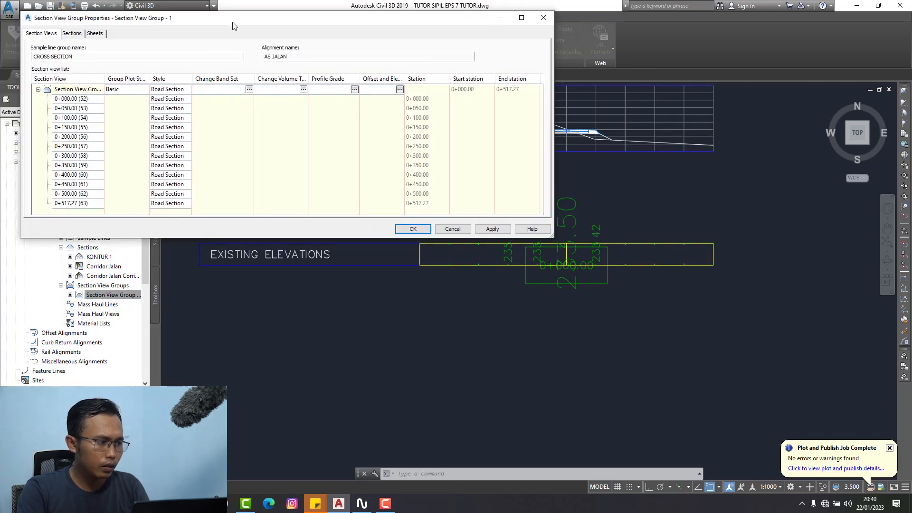
{"action": "left_click", "coordinate": [193, 101]}
{"action": "left_click", "coordinate": [193, 101]}
{"action": "left_click", "coordinate": [349, 131]}
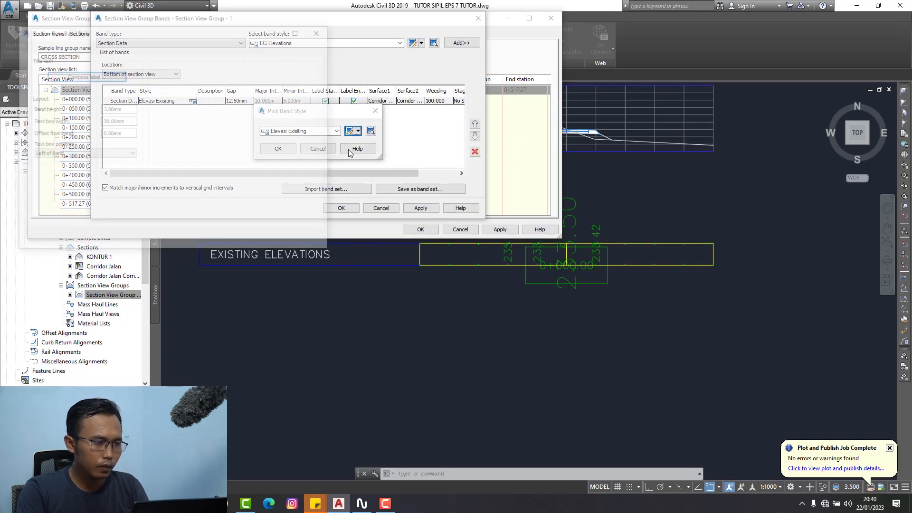
{"action": "left_click", "coordinate": [273, 151]}
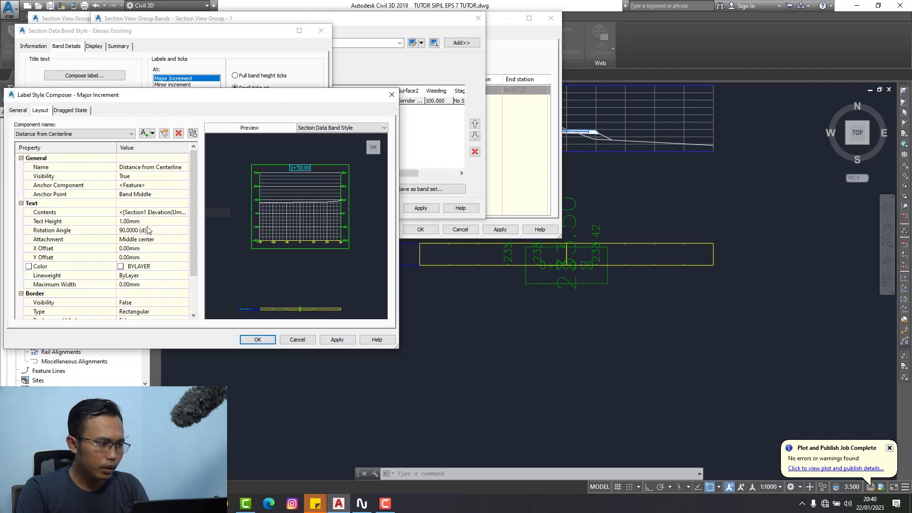
{"action": "left_click", "coordinate": [153, 222]}
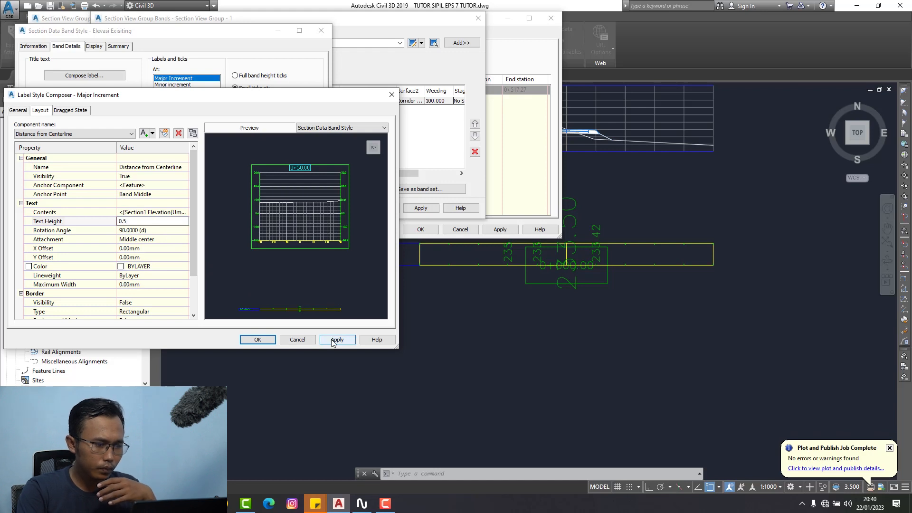
{"action": "left_click", "coordinate": [153, 230]}
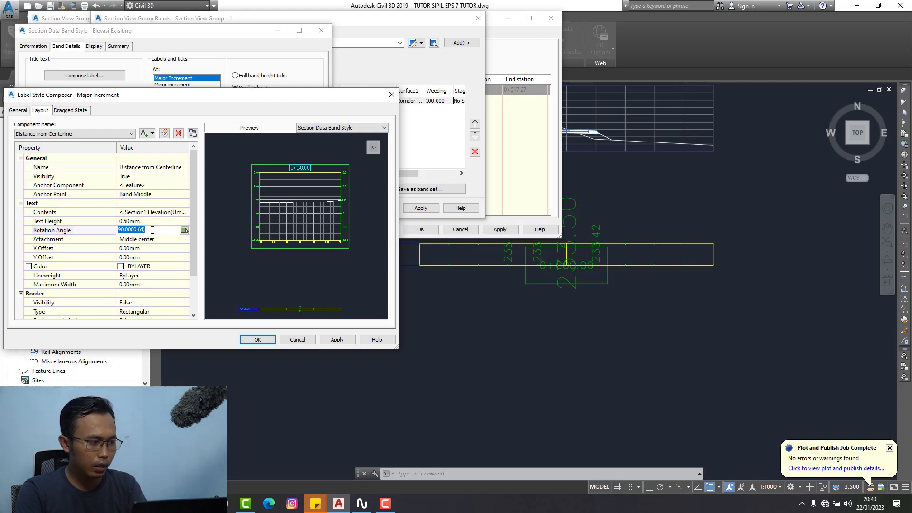
{"action": "type", "text": "0"}
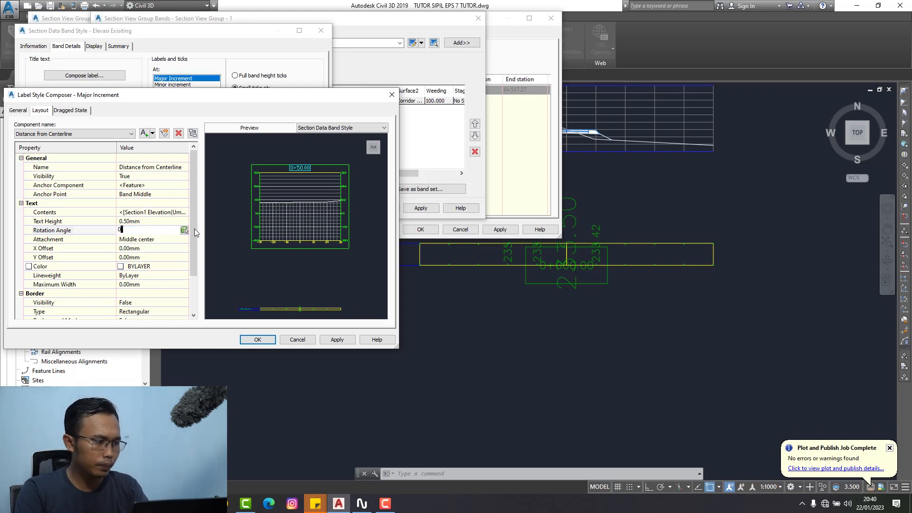
{"action": "left_click", "coordinate": [248, 226]}
{"action": "left_click", "coordinate": [336, 340]}
{"action": "left_click", "coordinate": [258, 340]}
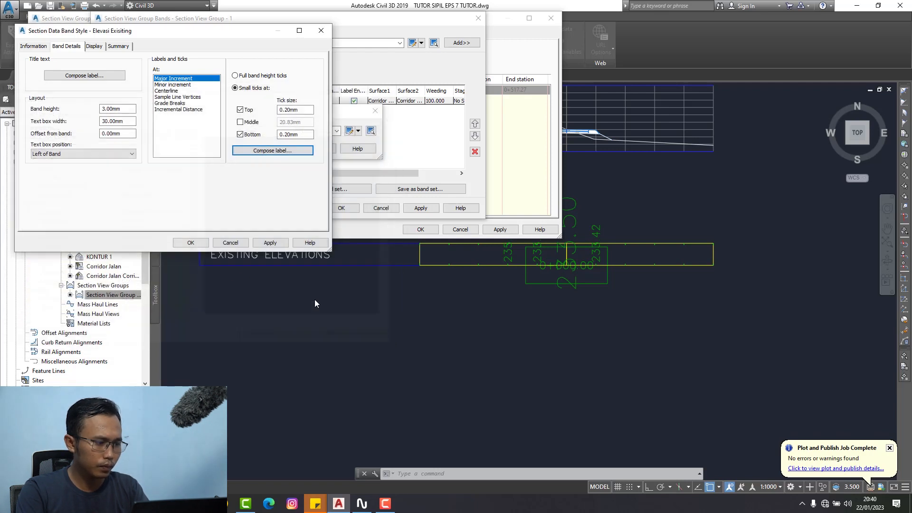
Step: Apply the updated major increment label to the section view group's bands and close the group properties
{"action": "left_click", "coordinate": [226, 243]}
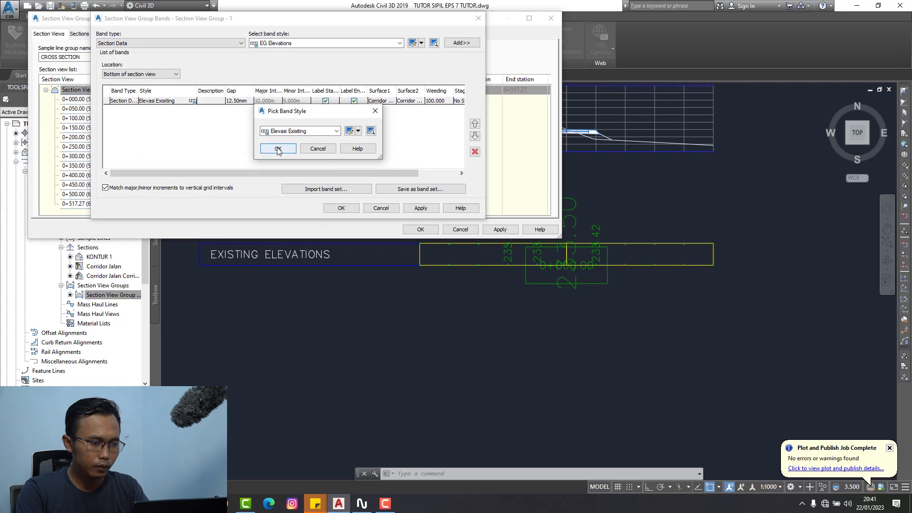
{"action": "left_click", "coordinate": [278, 149]}
{"action": "left_click", "coordinate": [421, 208]}
{"action": "left_click", "coordinate": [341, 208]}
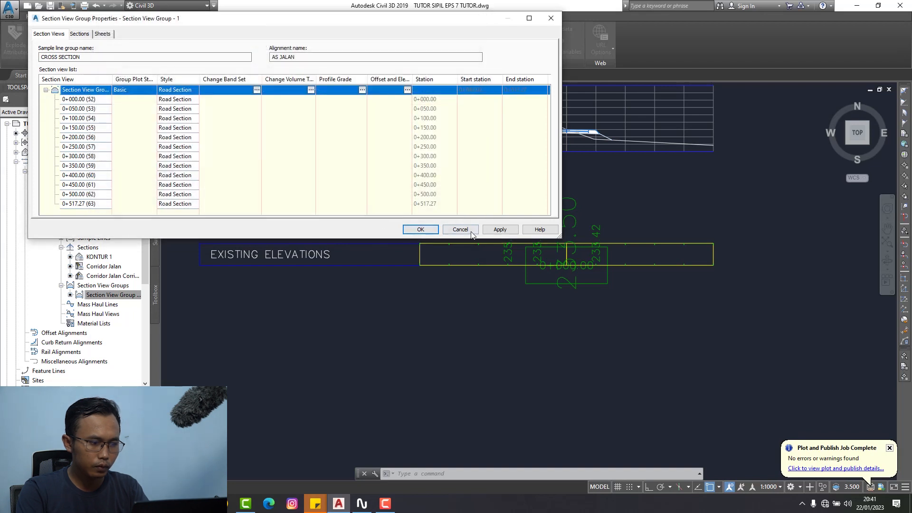
{"action": "left_click", "coordinate": [500, 230]}
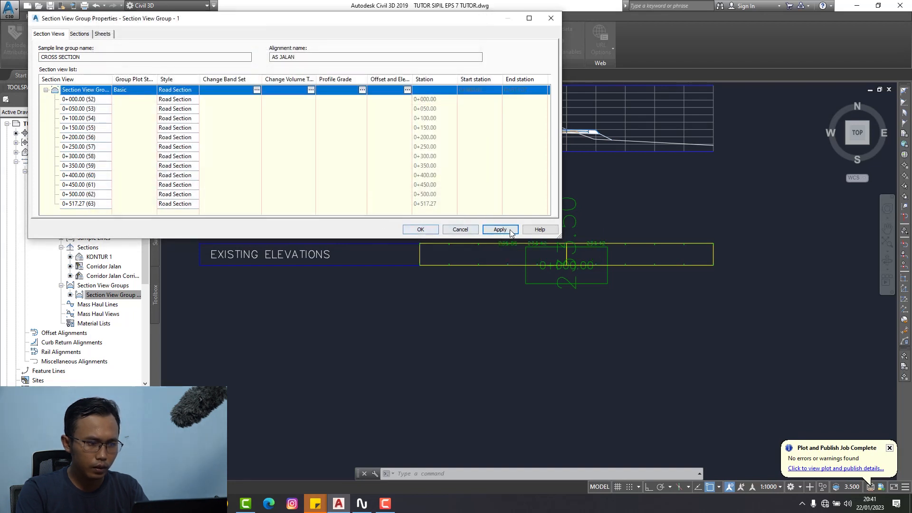
{"action": "left_click", "coordinate": [421, 230]}
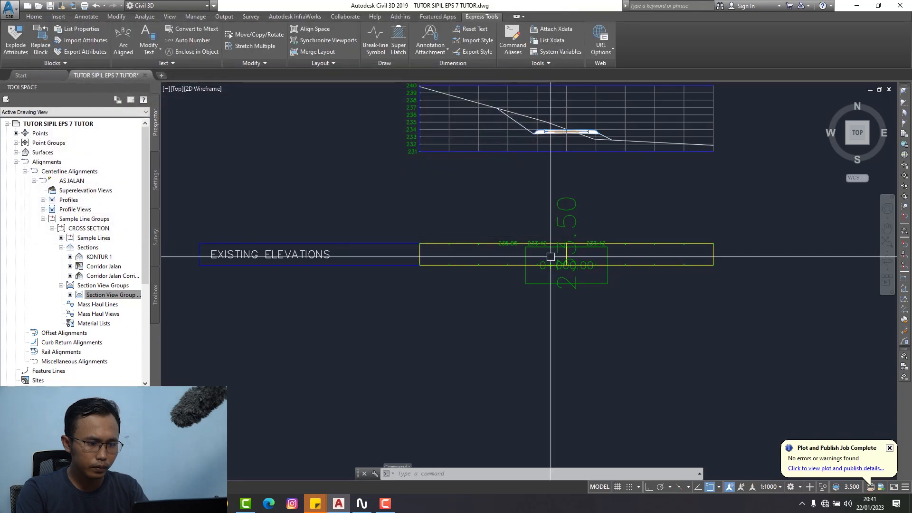
{"action": "scroll", "coordinate": [506, 255], "scroll_direction": "up", "scroll_amount": 4}
{"action": "scroll", "coordinate": [506, 255], "scroll_direction": "down", "scroll_amount": 4}
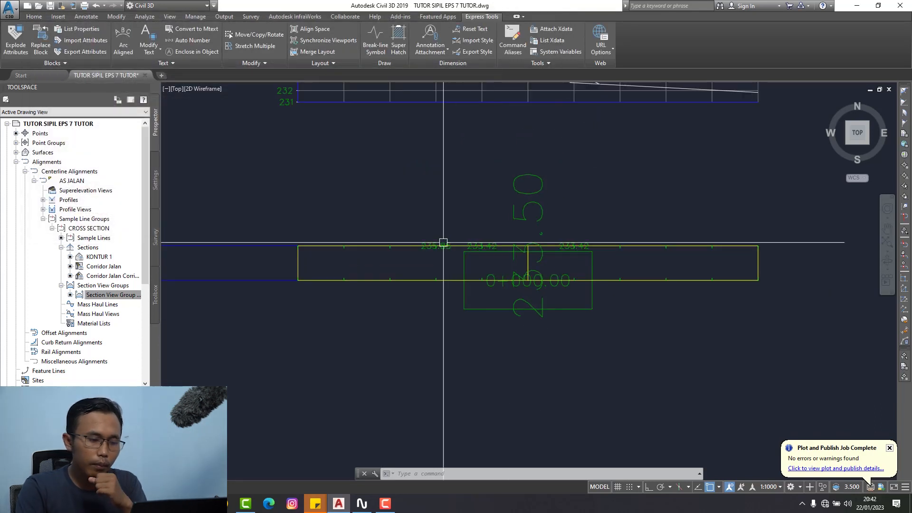
{"action": "scroll", "coordinate": [404, 229], "scroll_direction": "down", "scroll_amount": 4}
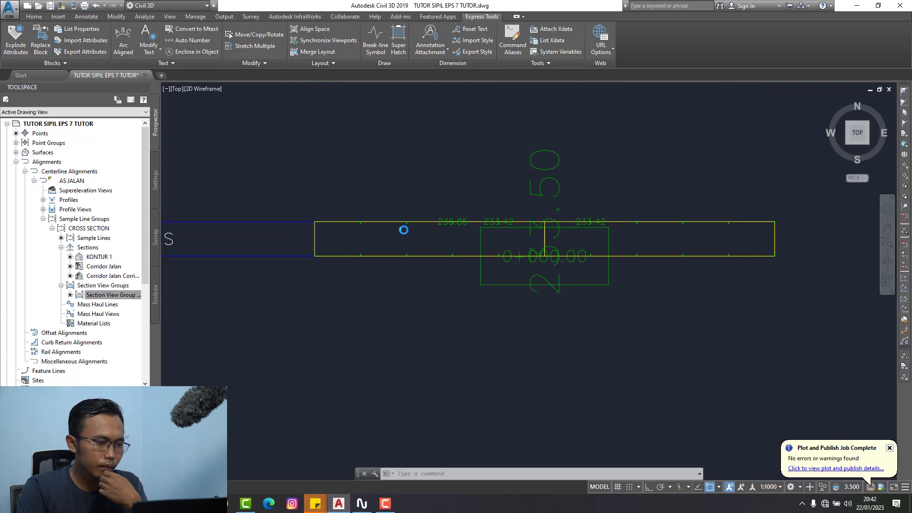
Step: Set the Elevasi Exisiting band's gap to 0 mm, apply it to the section view group and close the group properties
{"action": "scroll", "coordinate": [418, 271], "scroll_direction": "up", "scroll_amount": 4}
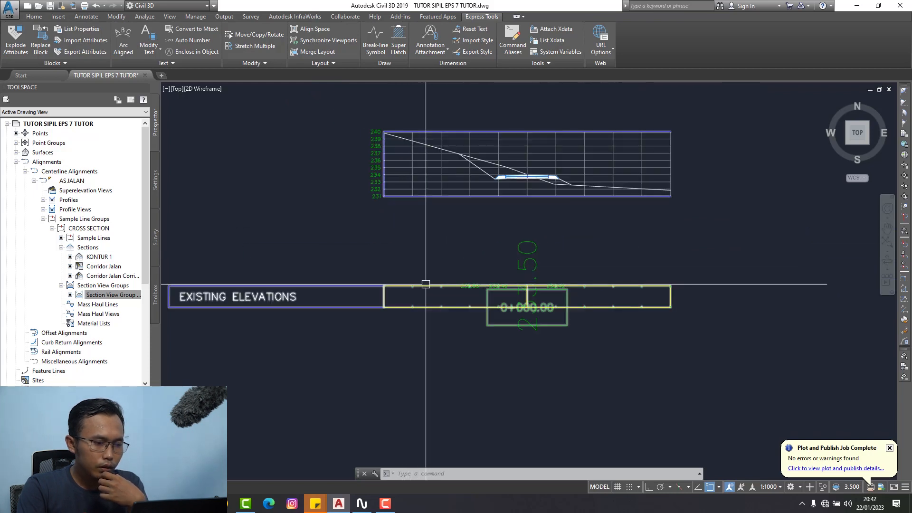
{"action": "right_click", "coordinate": [114, 294]}
{"action": "left_click", "coordinate": [139, 298]}
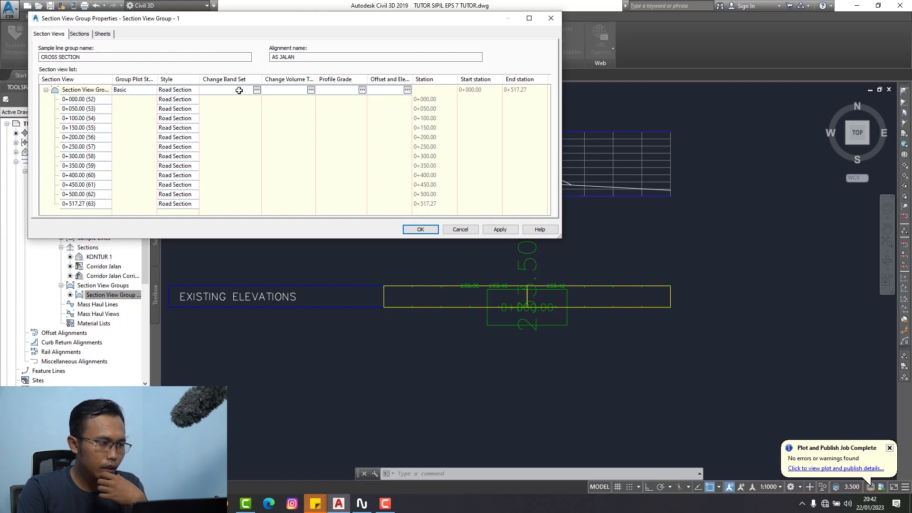
{"action": "left_click", "coordinate": [256, 90]}
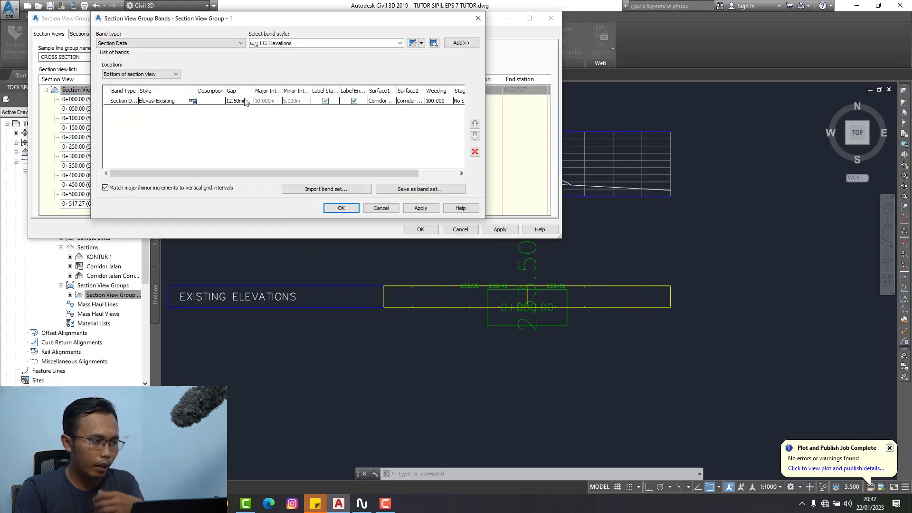
{"action": "left_click", "coordinate": [246, 102]}
{"action": "left_click", "coordinate": [245, 99]}
{"action": "type", "text": "0"}
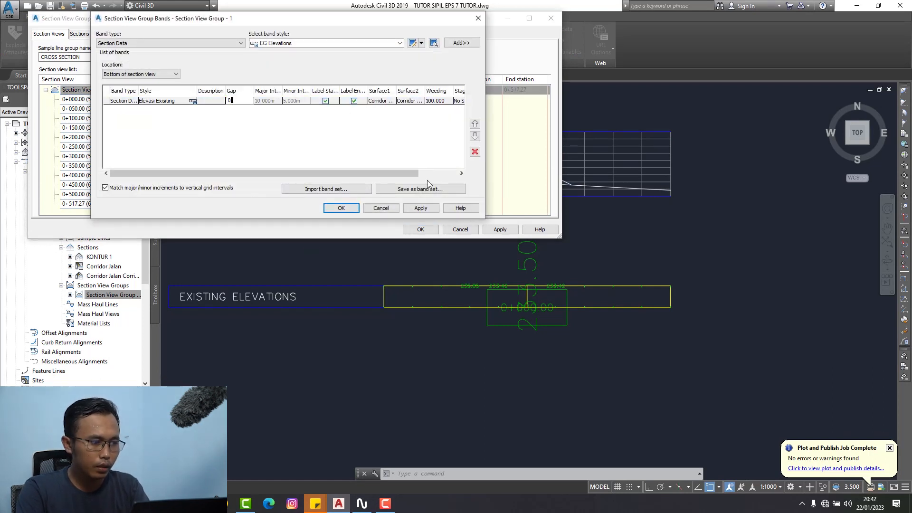
{"action": "key", "text": "Return"}
{"action": "left_click", "coordinate": [341, 208]}
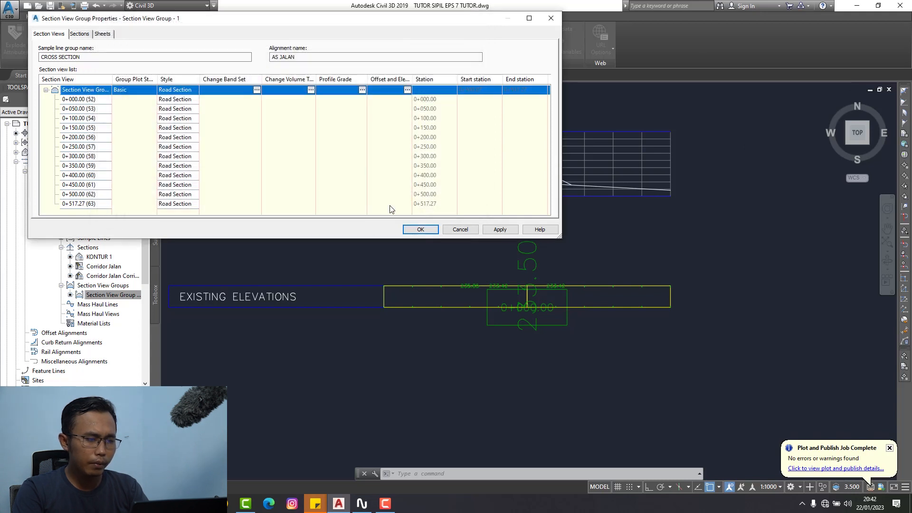
{"action": "left_click", "coordinate": [485, 229]}
{"action": "left_click", "coordinate": [432, 232]}
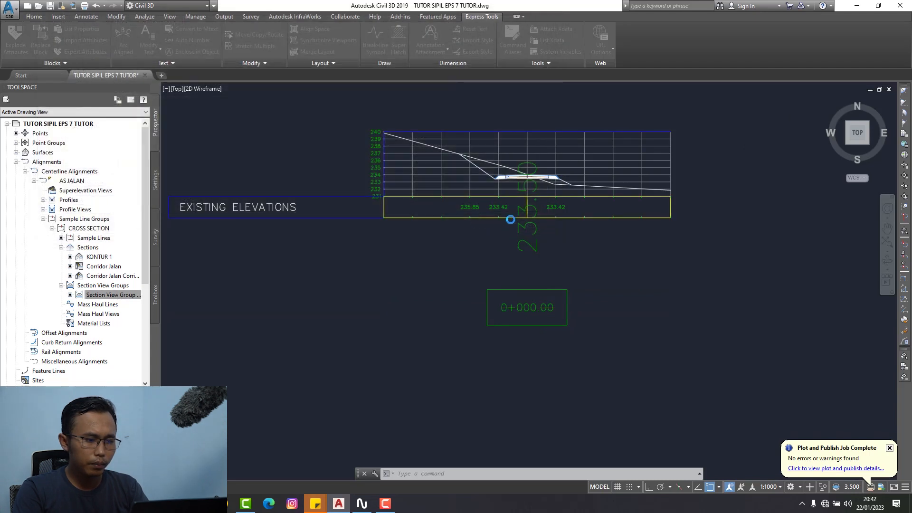
Step: Examine the elevation labels in the existing-elevations band beneath section view 0+000.00
{"action": "scroll", "coordinate": [546, 198], "scroll_direction": "up", "scroll_amount": 3}
{"action": "scroll", "coordinate": [578, 252], "scroll_direction": "up", "scroll_amount": 2}
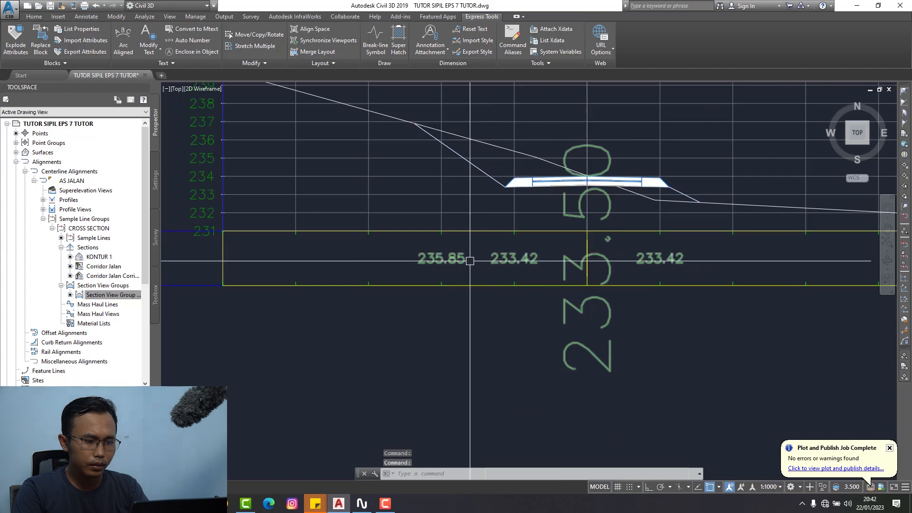
{"action": "scroll", "coordinate": [446, 261], "scroll_direction": "down", "scroll_amount": 4}
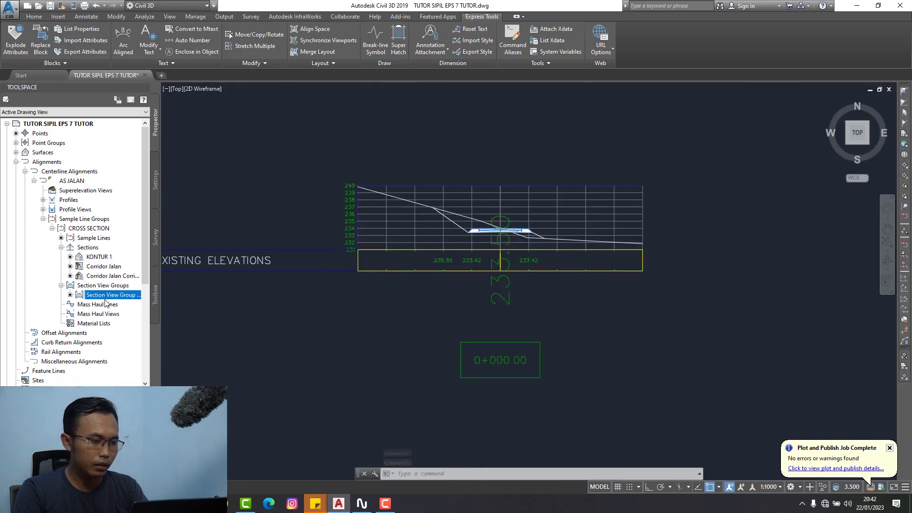
{"action": "scroll", "coordinate": [420, 276], "scroll_direction": "up", "scroll_amount": 2}
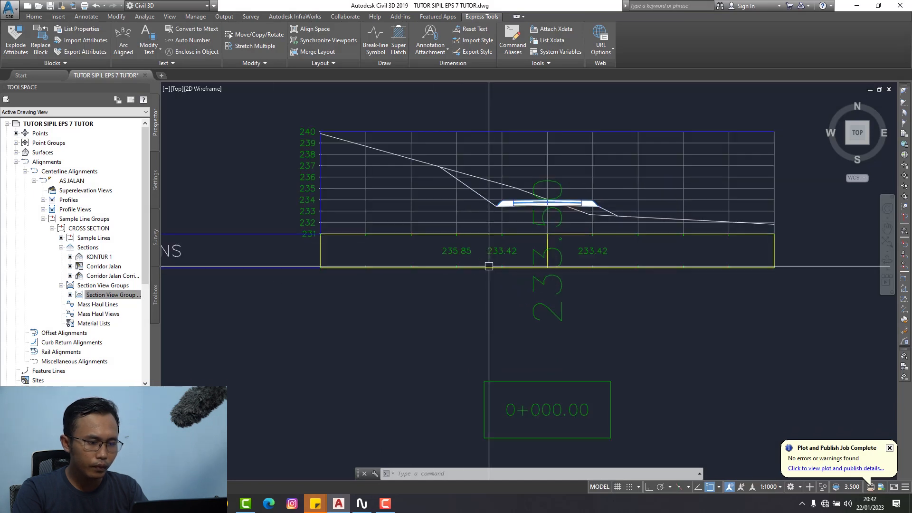
{"action": "scroll", "coordinate": [546, 255], "scroll_direction": "down", "scroll_amount": 1}
{"action": "scroll", "coordinate": [541, 261], "scroll_direction": "up", "scroll_amount": 1}
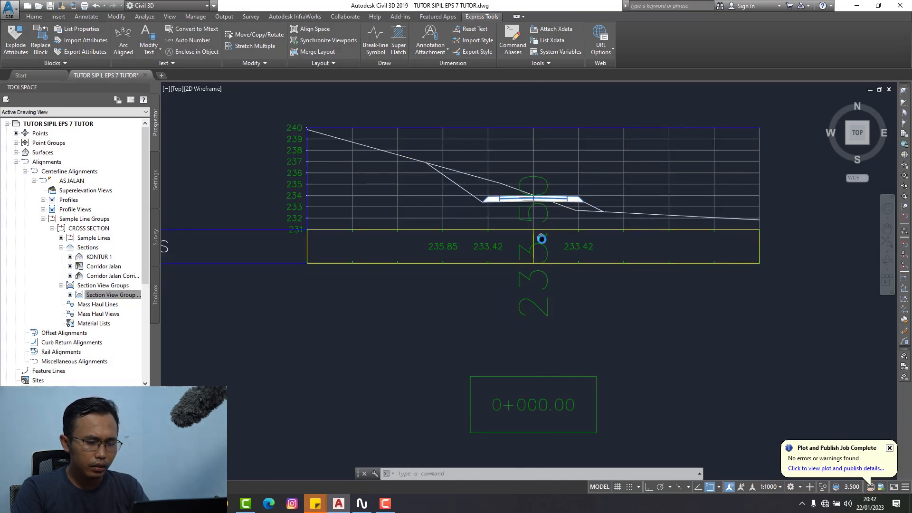
{"action": "scroll", "coordinate": [545, 247], "scroll_direction": "up", "scroll_amount": 3}
{"action": "scroll", "coordinate": [546, 247], "scroll_direction": "down", "scroll_amount": 4}
Step: Reopen the Elevasi Exisiting band style and set its centerline top and bottom small ticks to 0.2 mm
{"action": "right_click", "coordinate": [105, 296]}
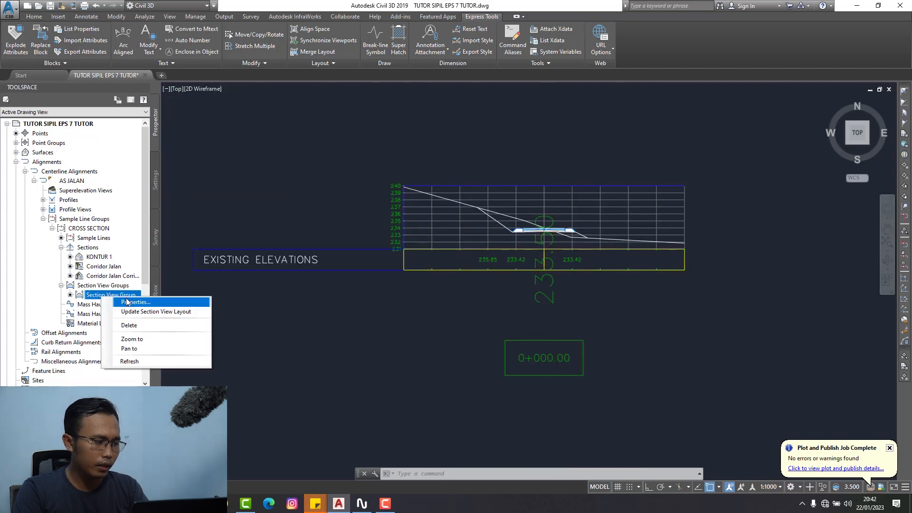
{"action": "left_click", "coordinate": [127, 302]}
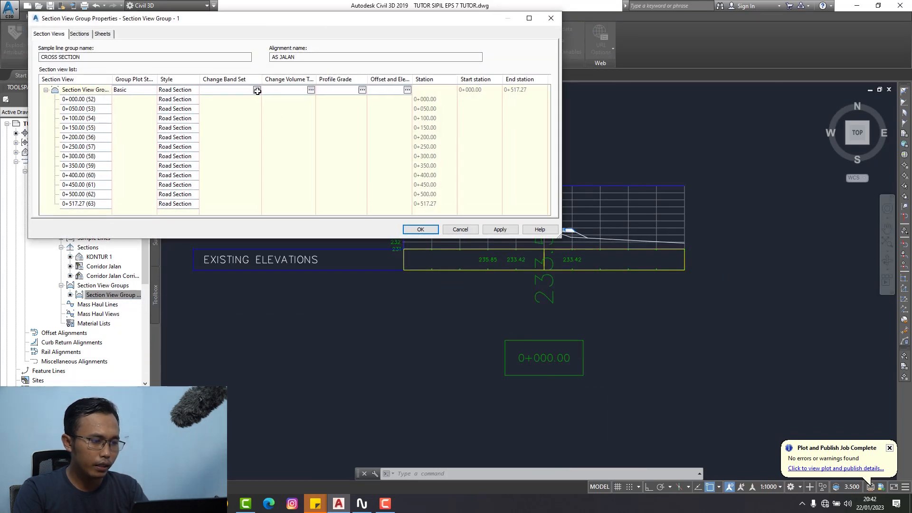
{"action": "left_click", "coordinate": [257, 91]}
{"action": "left_click", "coordinate": [196, 102]}
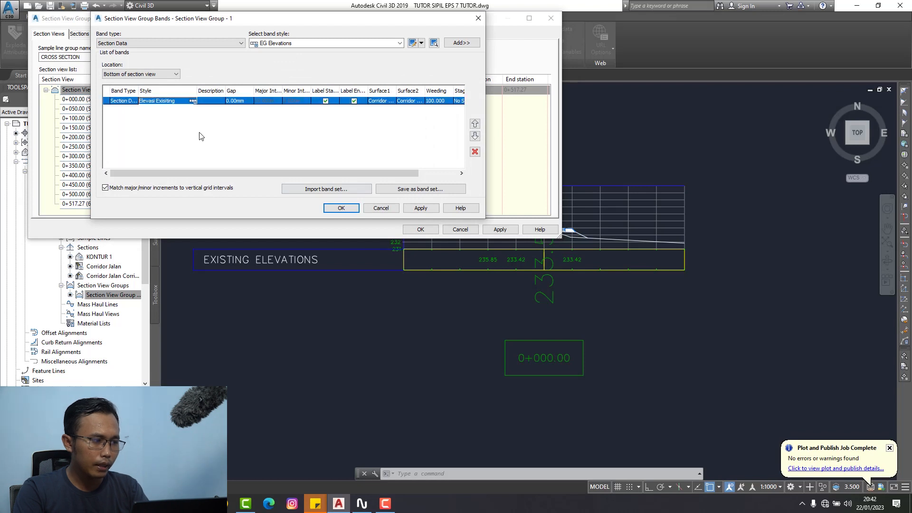
{"action": "left_click", "coordinate": [193, 101]}
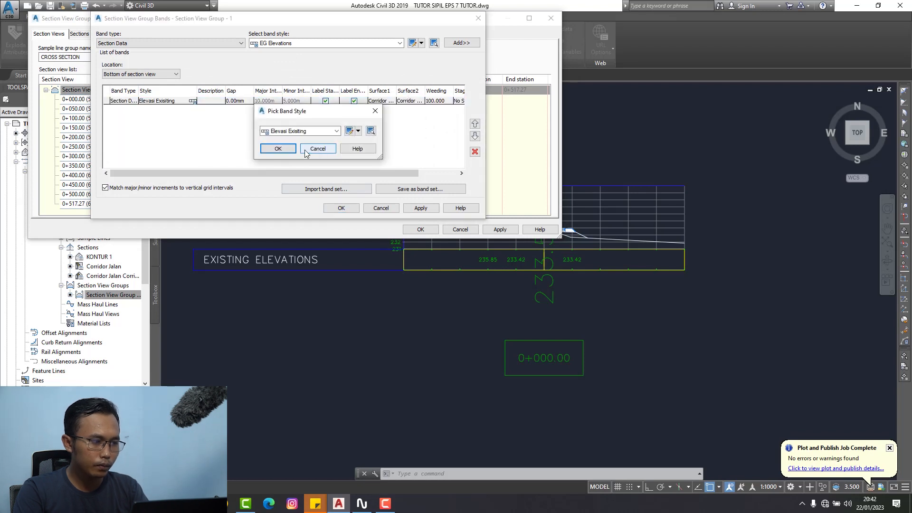
{"action": "left_click", "coordinate": [350, 131]}
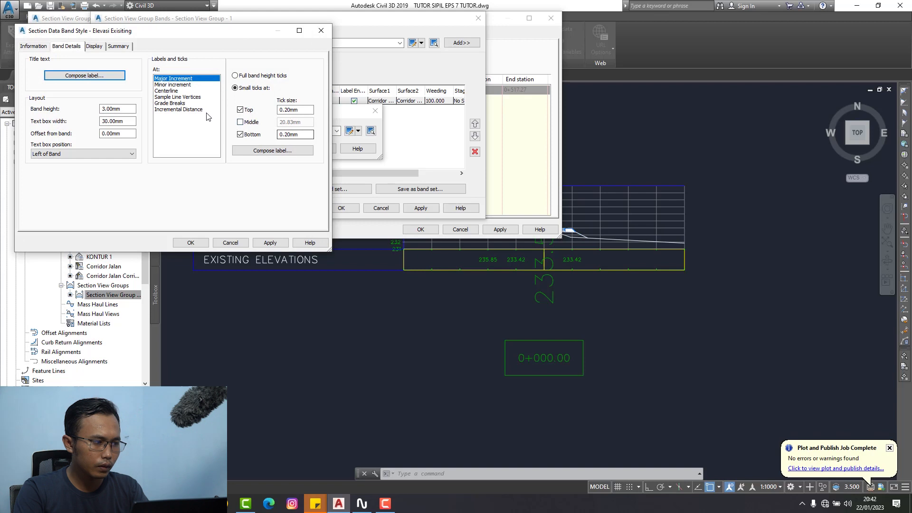
{"action": "left_click", "coordinate": [171, 91]}
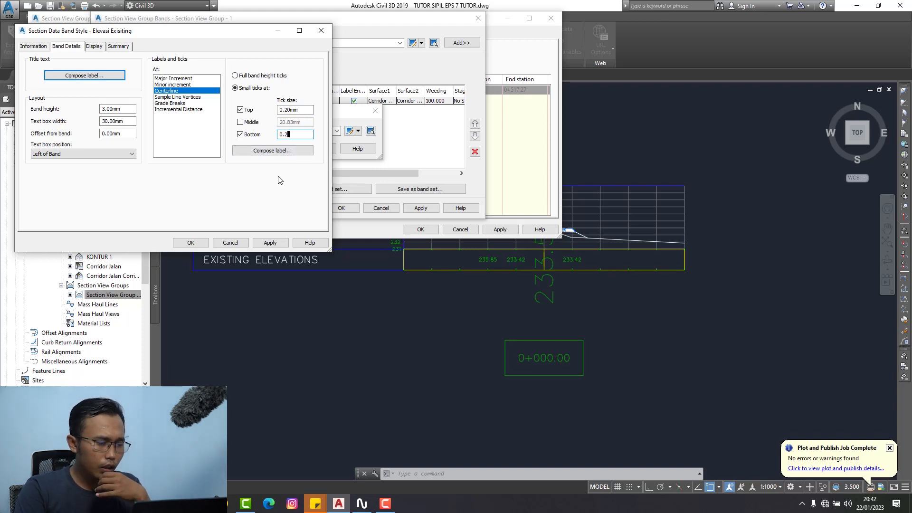
Step: Give the centerline label's CL component a 0.5 mm text height and a 0 degree rotation angle, keeping its Band Middle anchor point
{"action": "left_click", "coordinate": [269, 153]}
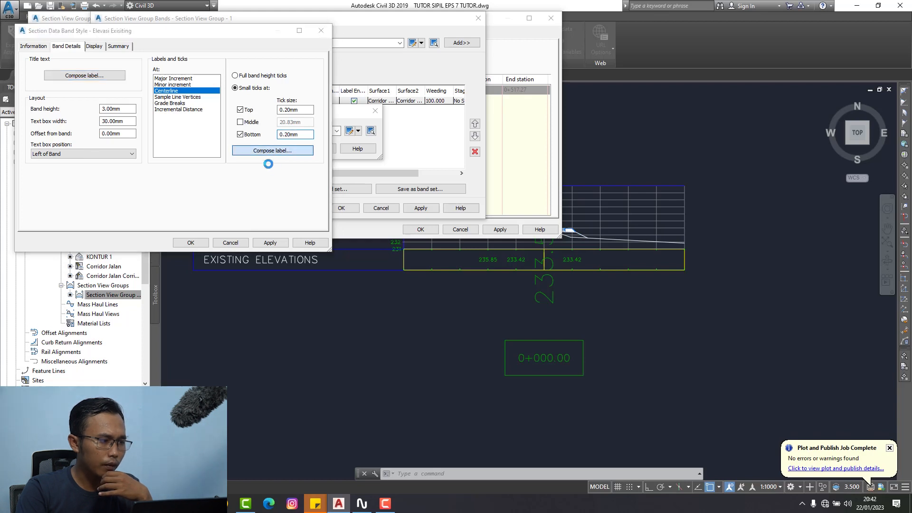
{"action": "left_click", "coordinate": [161, 221]}
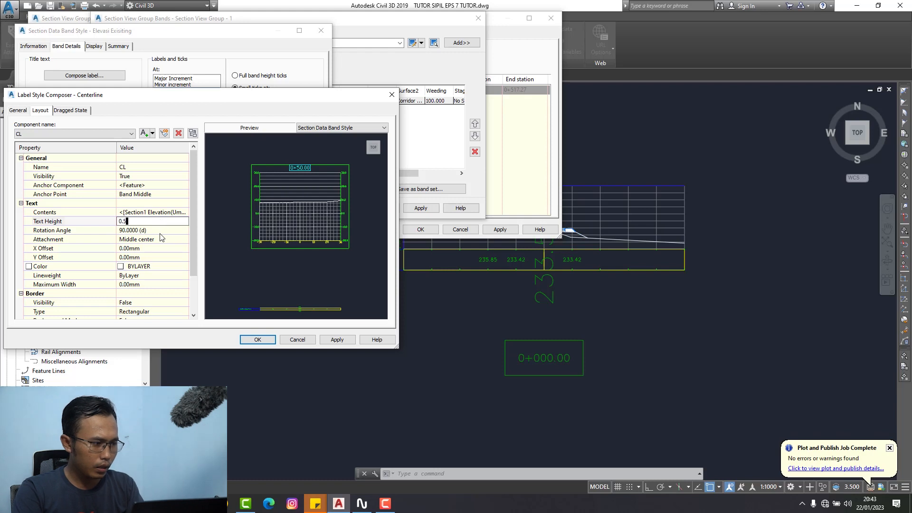
{"action": "type", "text": "0.5"}
{"action": "left_click", "coordinate": [160, 232]}
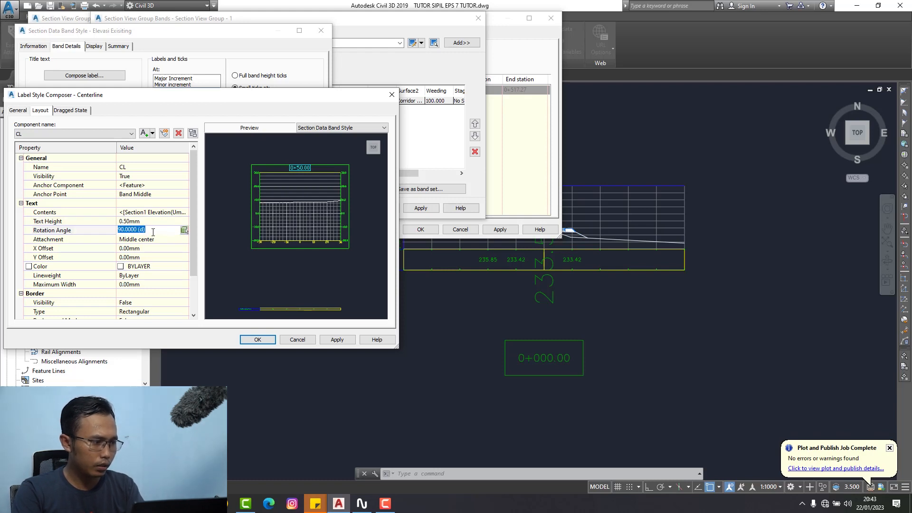
{"action": "type", "text": "0"}
{"action": "left_click", "coordinate": [161, 192]}
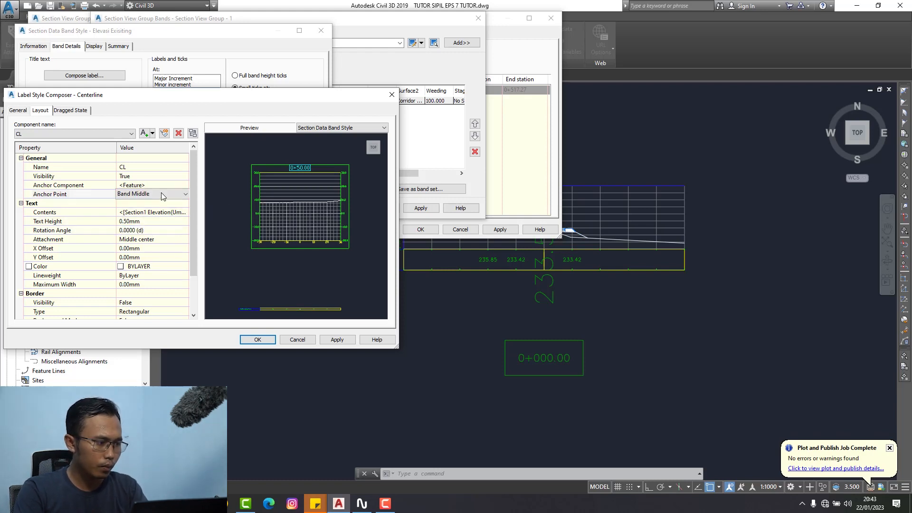
{"action": "left_click", "coordinate": [172, 195]}
{"action": "left_click", "coordinate": [159, 212]}
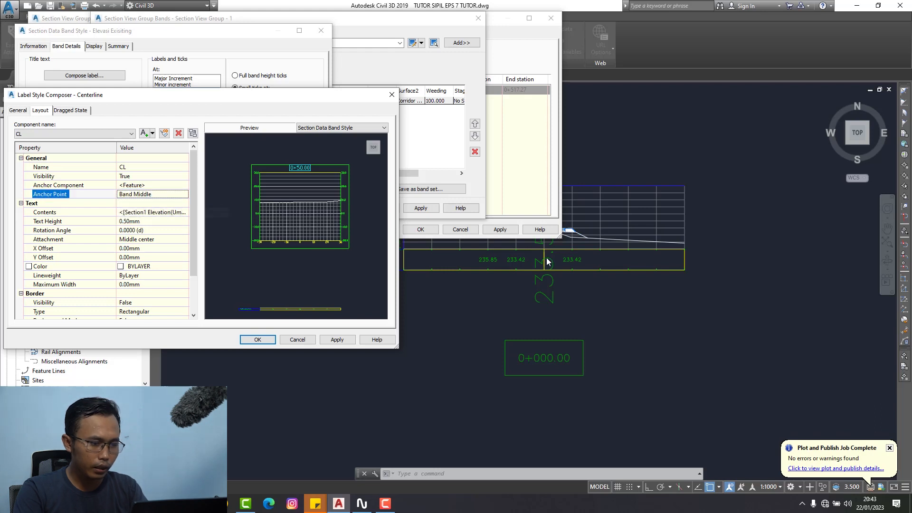
{"action": "left_click", "coordinate": [257, 339]}
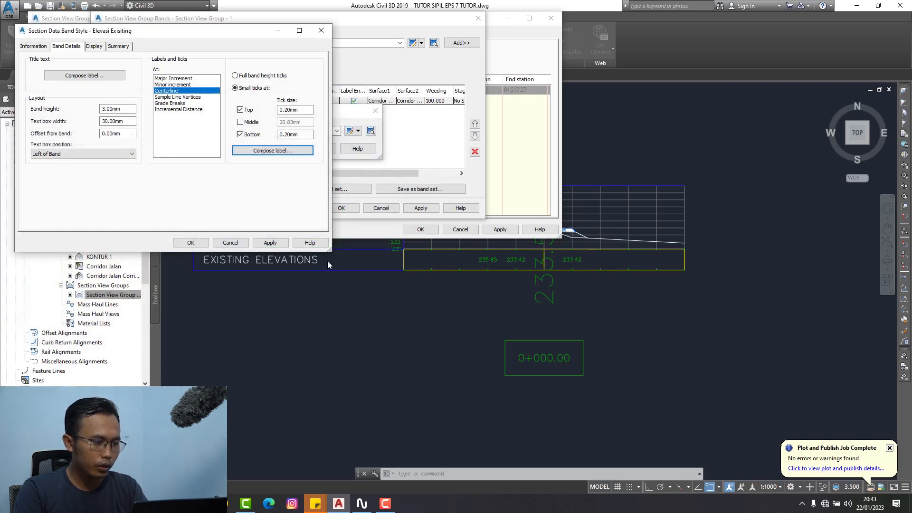
Step: Save the band style, apply the updated centerline label to the section view group and close the group properties
{"action": "left_click", "coordinate": [187, 243]}
{"action": "left_click", "coordinate": [281, 149]}
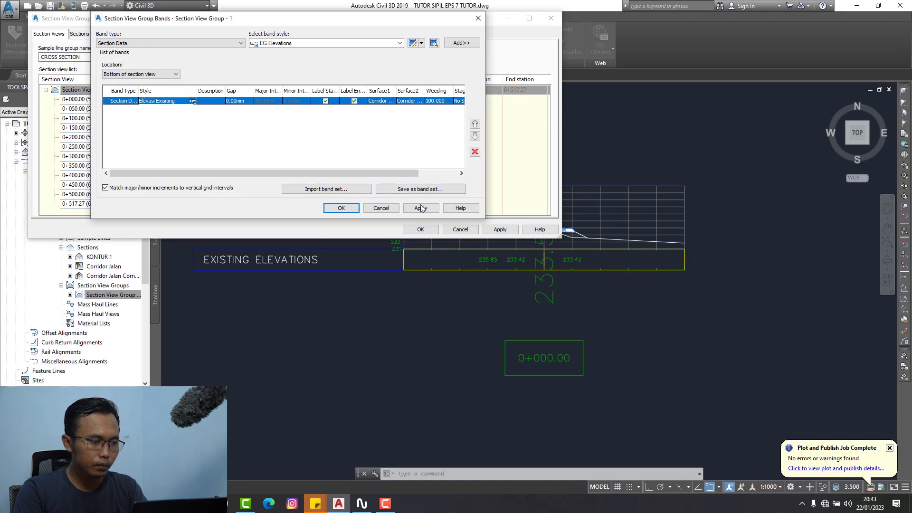
{"action": "left_click", "coordinate": [352, 209]}
{"action": "left_click", "coordinate": [499, 229]}
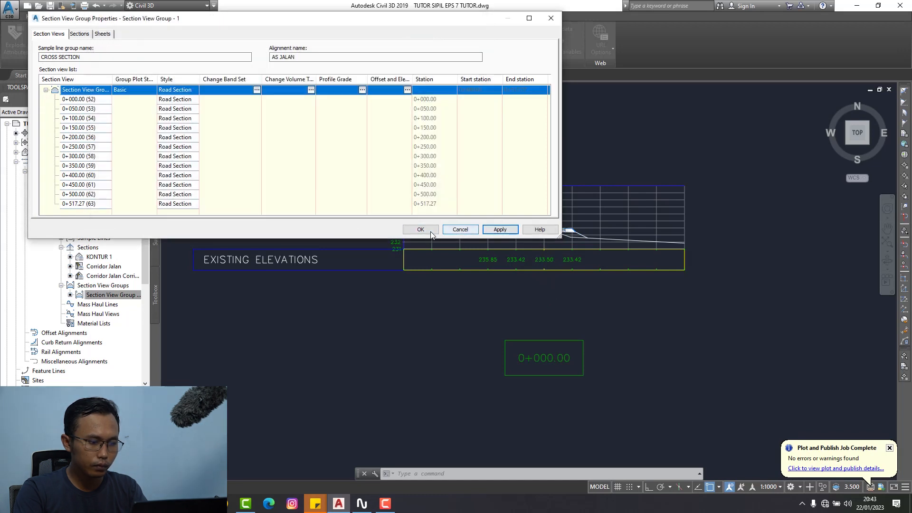
{"action": "left_click", "coordinate": [428, 230]}
Step: Inspect the centerline elevation label and its neighbours in the band beneath section view 0+000.00
{"action": "middle_click_drag", "start_coordinate": [524, 262], "coordinate": [535, 251]}
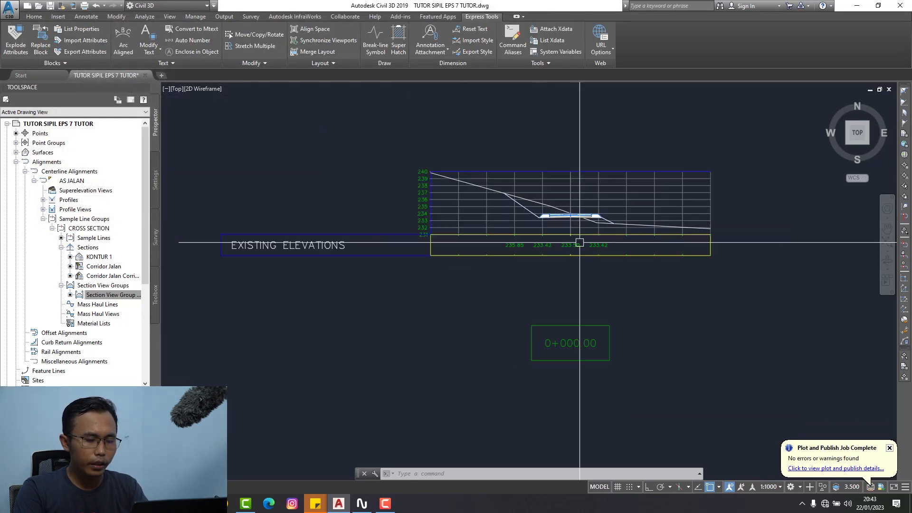
{"action": "scroll", "coordinate": [550, 261], "scroll_direction": "up", "scroll_amount": 2}
{"action": "middle_click_drag", "start_coordinate": [604, 264], "coordinate": [629, 253]}
{"action": "scroll", "coordinate": [629, 252], "scroll_direction": "down", "scroll_amount": 2}
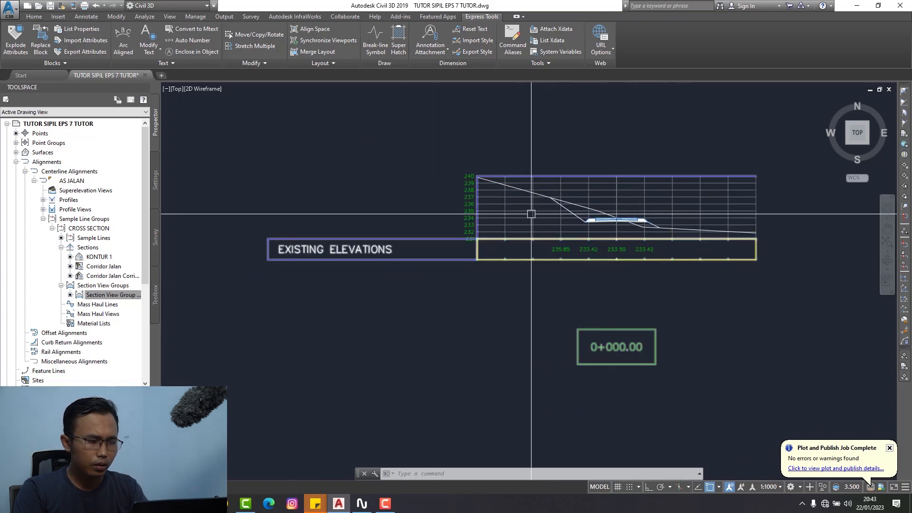
{"action": "middle_click_drag", "start_coordinate": [593, 261], "coordinate": [521, 254]}
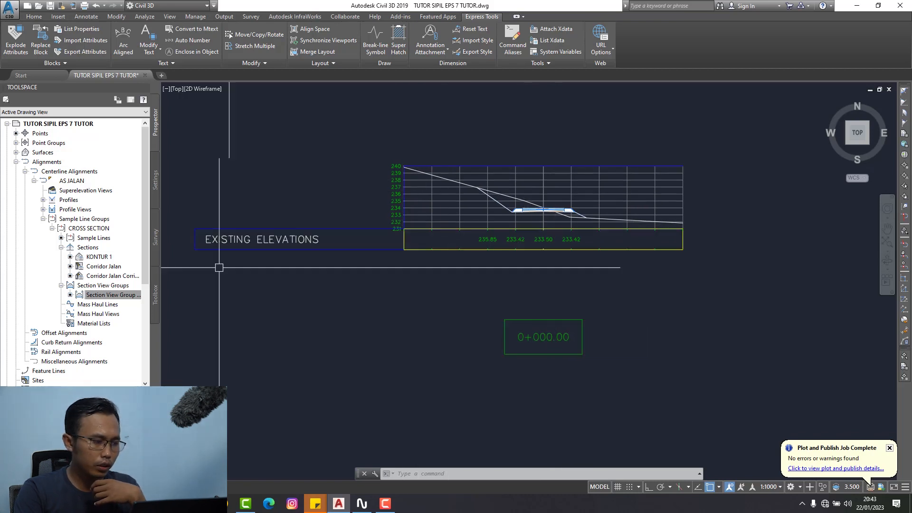
{"action": "right_click", "coordinate": [103, 295]}
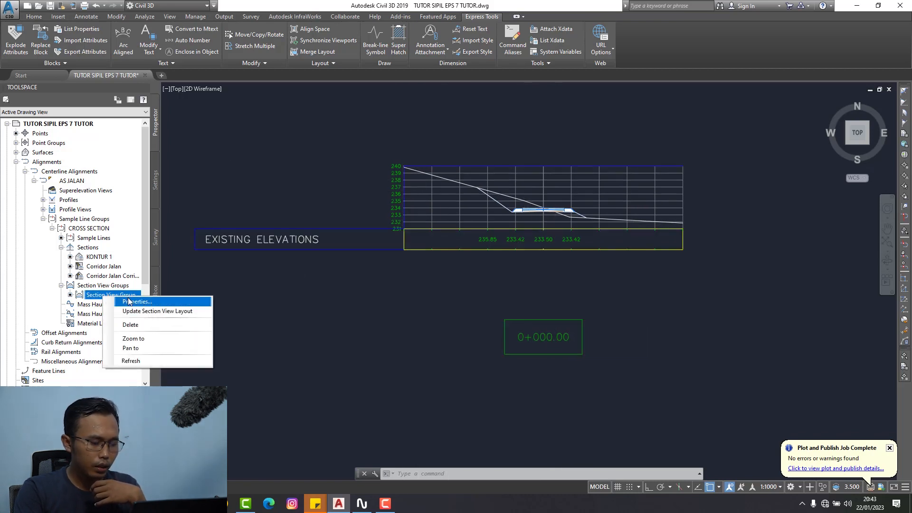
{"action": "left_click", "coordinate": [285, 278]}
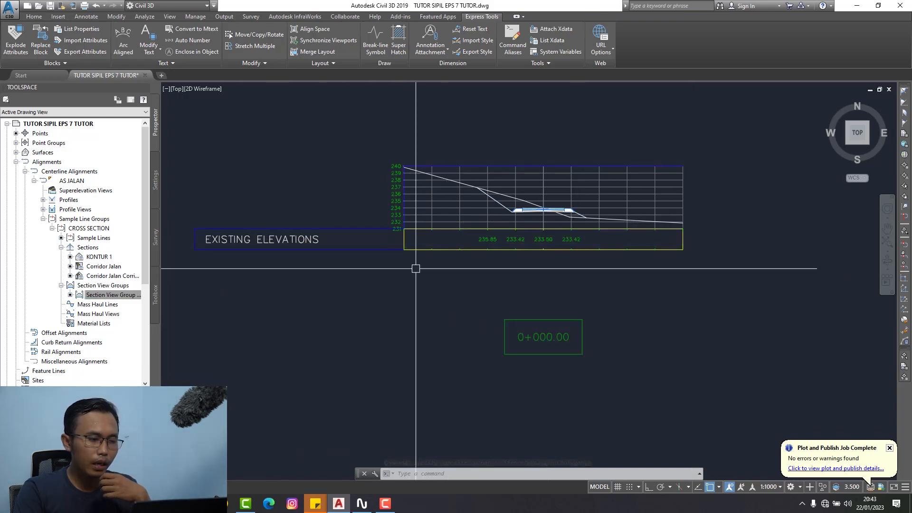
Step: Set the drawing's annotation scale to 1:500 and check the section view's band labels
{"action": "left_click", "coordinate": [776, 485]}
{"action": "left_click", "coordinate": [771, 369]}
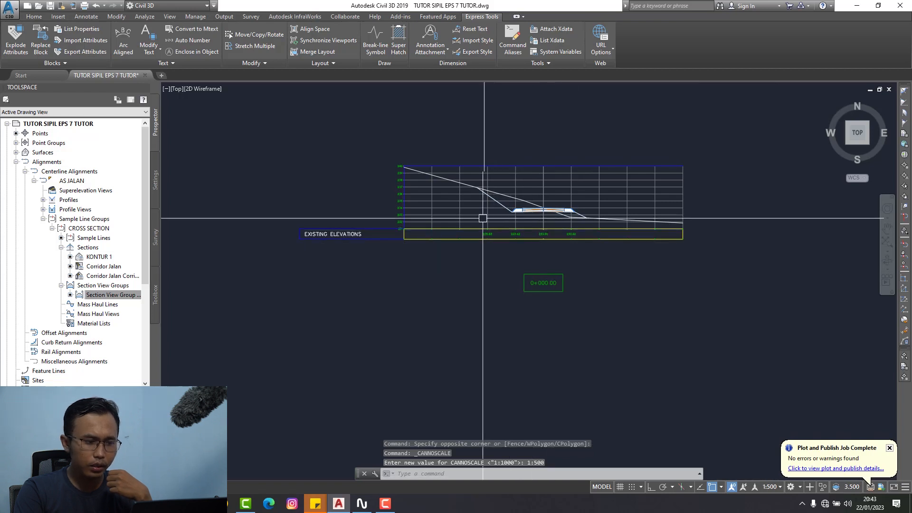
{"action": "scroll", "coordinate": [484, 217], "scroll_direction": "up", "scroll_amount": 2}
{"action": "scroll", "coordinate": [552, 269], "scroll_direction": "down", "scroll_amount": 2}
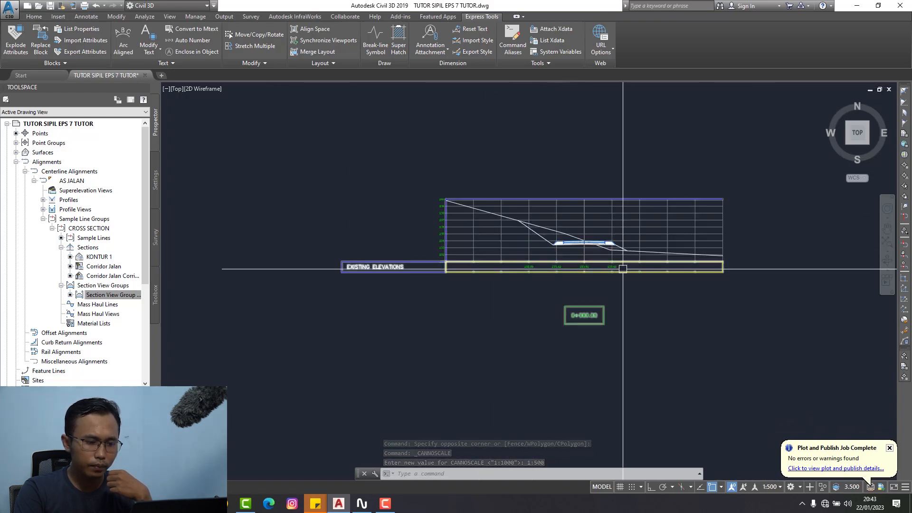
{"action": "scroll", "coordinate": [624, 269], "scroll_direction": "up", "scroll_amount": 2}
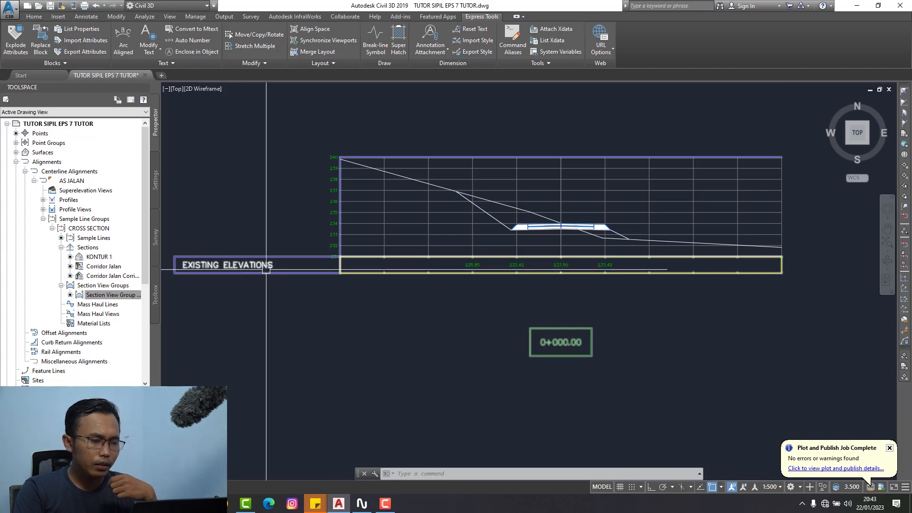
{"action": "scroll", "coordinate": [499, 270], "scroll_direction": "up", "scroll_amount": 2}
{"action": "scroll", "coordinate": [464, 270], "scroll_direction": "down", "scroll_amount": 2}
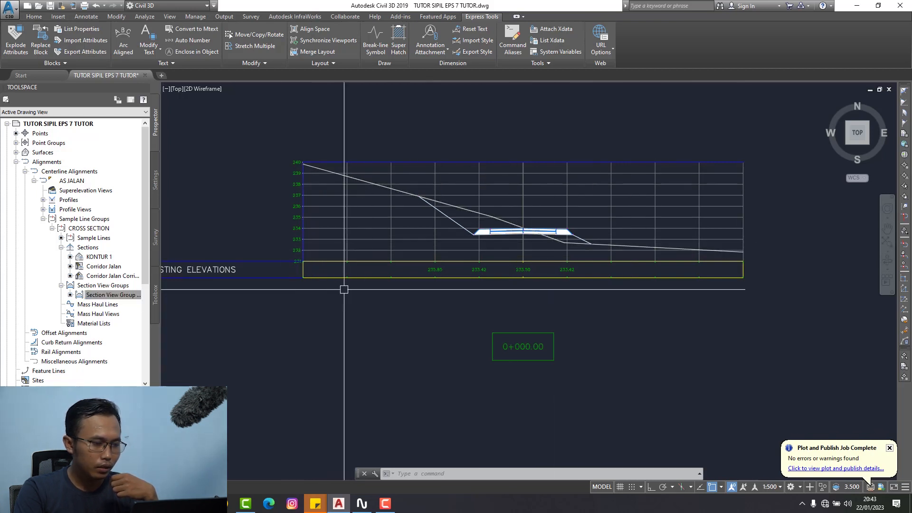
Step: In Section View Group - 1's band set, set both Surface1 and Surface2 of the Elevasi Exisiting band to KONTUR 1
{"action": "right_click", "coordinate": [137, 297]}
{"action": "left_click", "coordinate": [162, 301]}
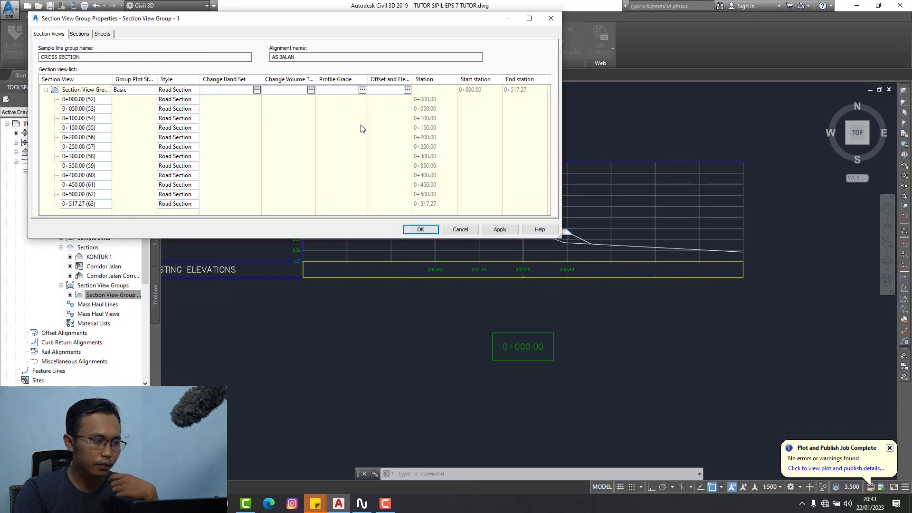
{"action": "mouse_move", "coordinate": [344, 22]}
{"action": "left_mouse_down"}
{"action": "mouse_move", "coordinate": [361, 210]}
{"action": "mouse_move", "coordinate": [328, 257]}
{"action": "mouse_move", "coordinate": [330, 268]}
{"action": "mouse_move", "coordinate": [276, 241]}
{"action": "left_mouse_up"}
{"action": "left_click", "coordinate": [243, 337]}
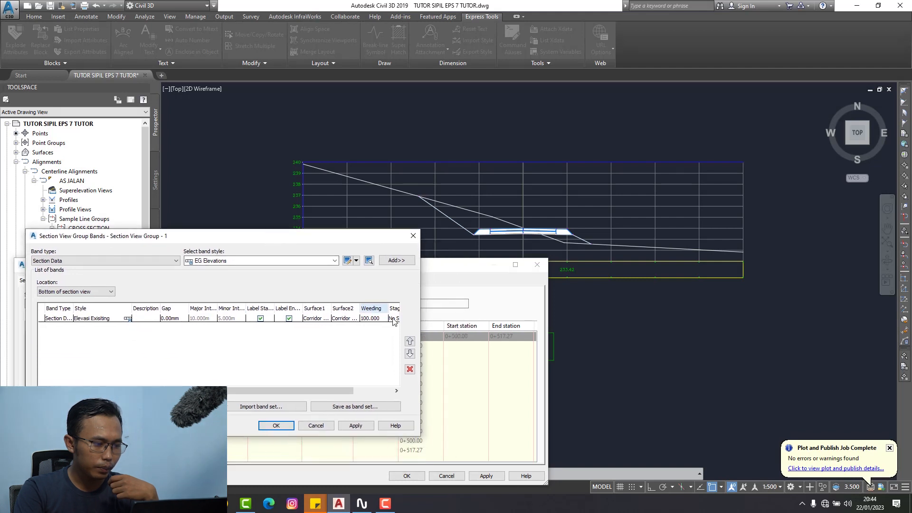
{"action": "left_click", "coordinate": [321, 323]}
{"action": "left_click", "coordinate": [323, 320]}
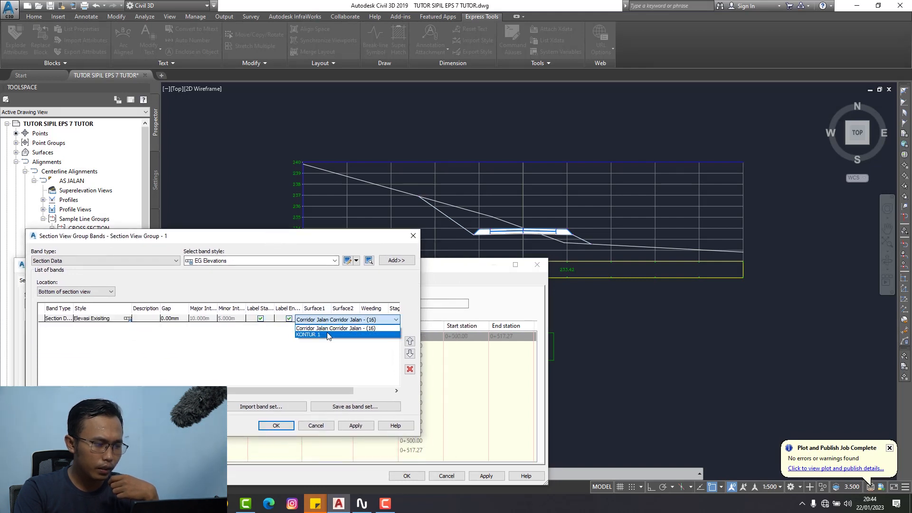
{"action": "left_click", "coordinate": [328, 334]}
{"action": "left_click", "coordinate": [354, 320]}
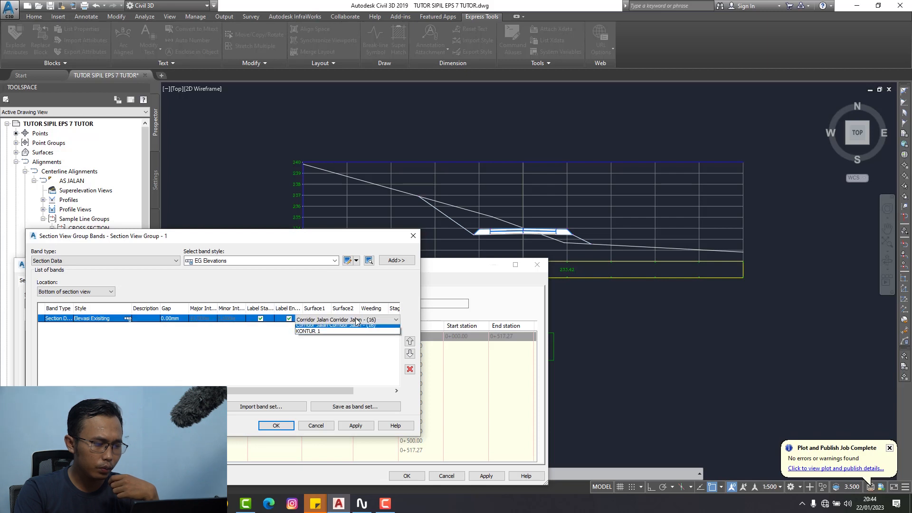
{"action": "left_click", "coordinate": [338, 335]}
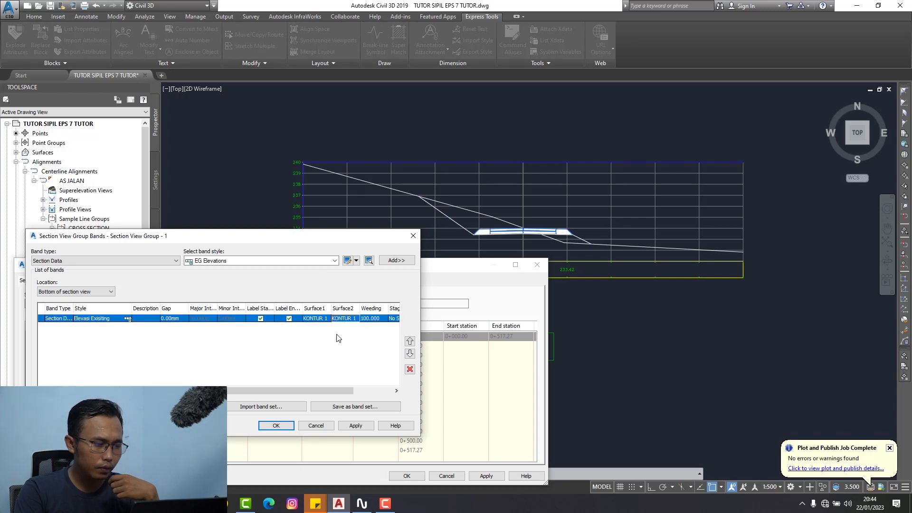
Step: Apply the existing-elevation band's new surfaces to the section view group and close its properties
{"action": "left_click", "coordinate": [356, 426]}
{"action": "left_click", "coordinate": [276, 426]}
{"action": "left_click", "coordinate": [485, 476]}
{"action": "left_click", "coordinate": [407, 476]}
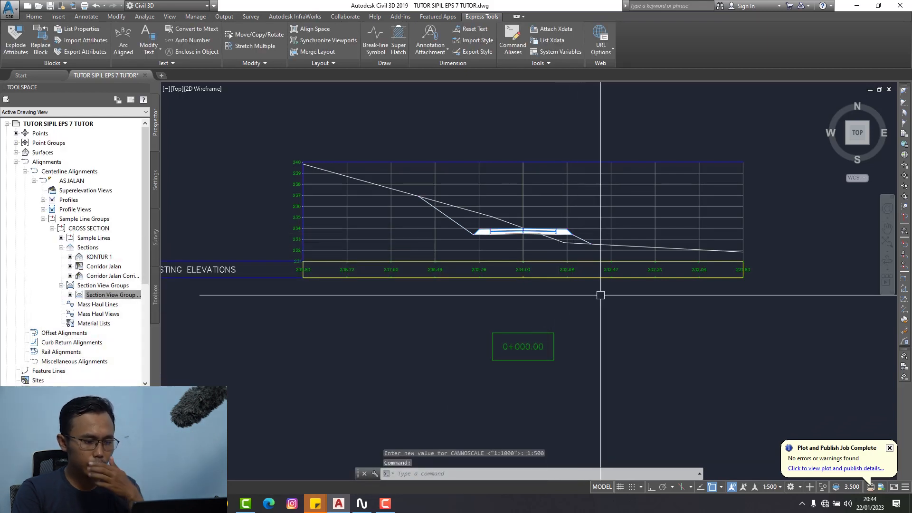
{"action": "middle_click_drag", "start_coordinate": [600, 295], "coordinate": [642, 266]}
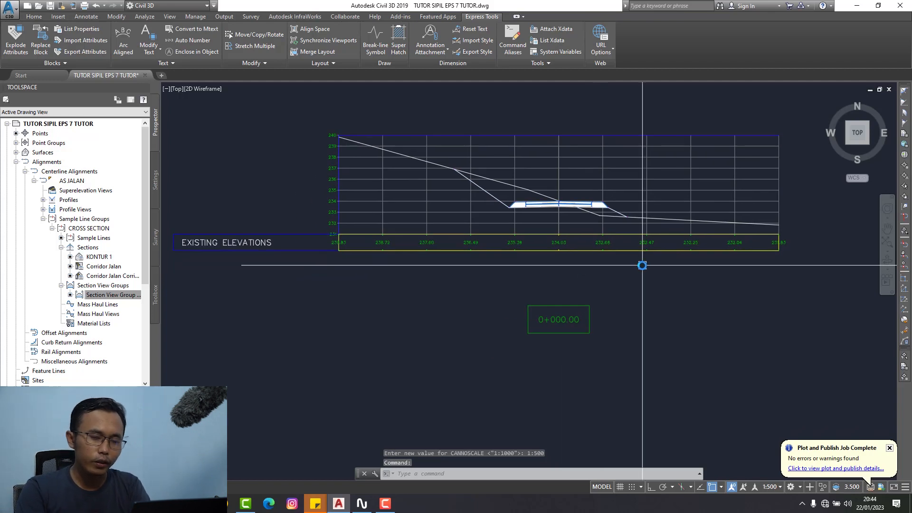
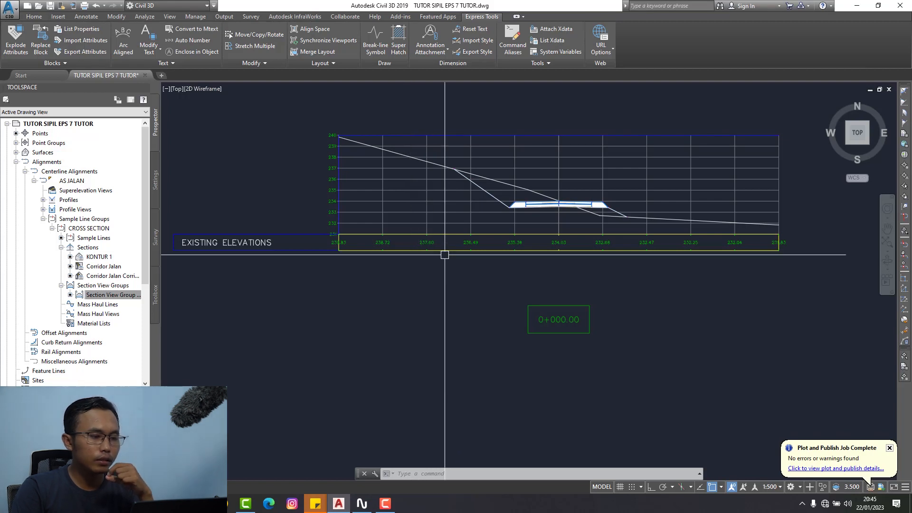
Step: Check the band elevations under section 0+000.00 against the ground line and reopen the section view group's band set
{"action": "middle_click_drag", "start_coordinate": [564, 222], "coordinate": [547, 208]}
{"action": "scroll", "coordinate": [526, 209], "scroll_direction": "up", "scroll_amount": 2}
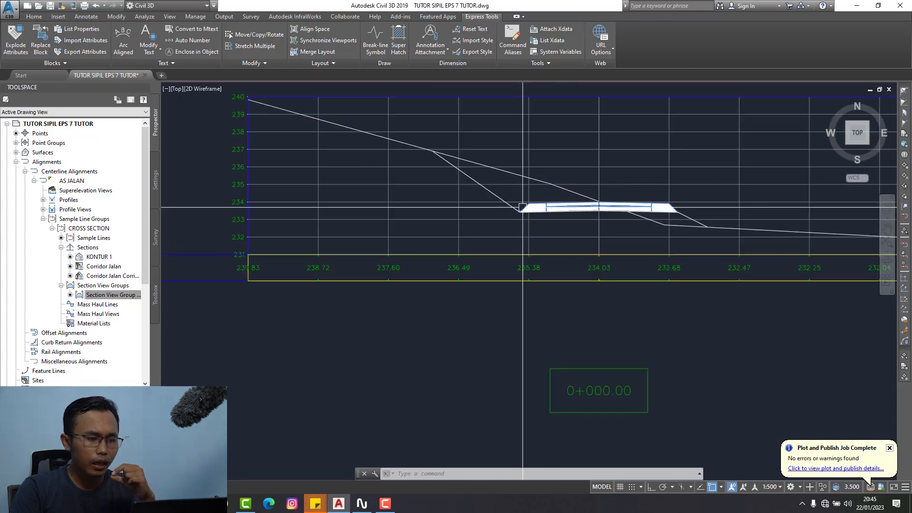
{"action": "scroll", "coordinate": [608, 209], "scroll_direction": "up", "scroll_amount": 4}
{"action": "scroll", "coordinate": [696, 216], "scroll_direction": "down", "scroll_amount": 3}
{"action": "middle_click_drag", "start_coordinate": [684, 234], "coordinate": [598, 259]}
{"action": "left_click", "coordinate": [116, 295]}
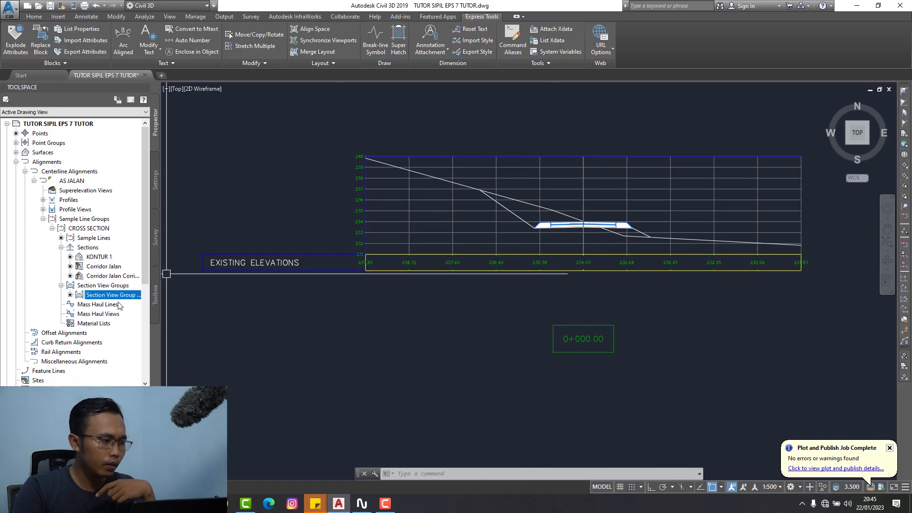
{"action": "right_click", "coordinate": [121, 298]}
{"action": "left_click", "coordinate": [142, 303]}
{"action": "left_click_drag", "start_coordinate": [399, 229], "coordinate": [381, 22]}
{"action": "left_click", "coordinate": [234, 98]}
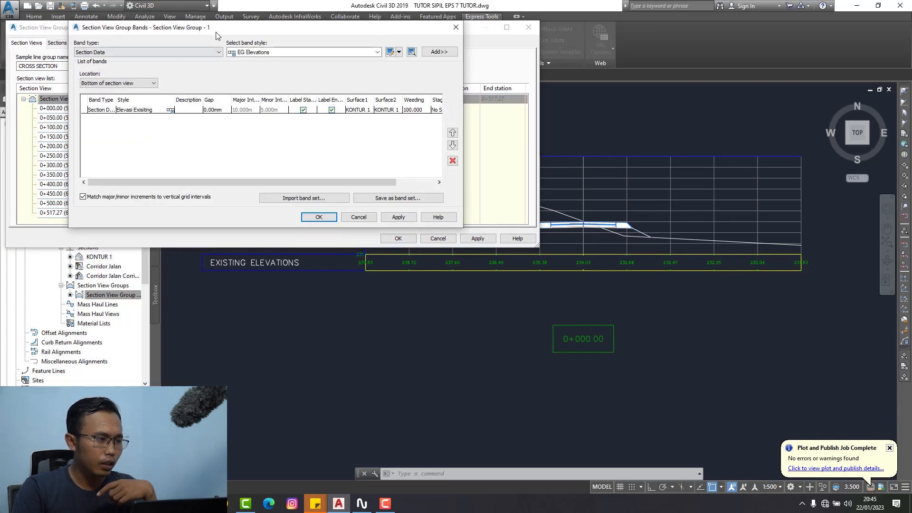
{"action": "left_click_drag", "start_coordinate": [216, 33], "coordinate": [173, 48]}
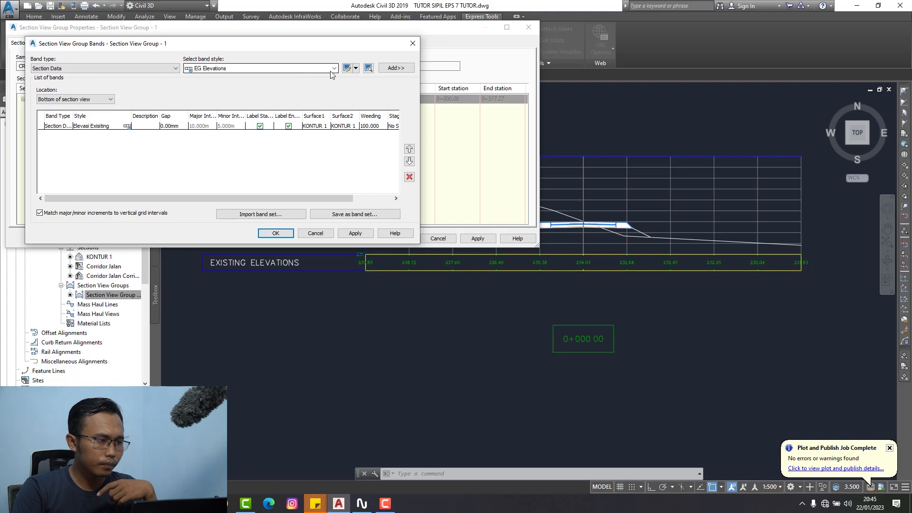
Step: Copy the Elevasi Exisiting section data band style and name the copy Elevasi Cut & Fil
{"action": "left_click", "coordinate": [356, 68]}
{"action": "left_click", "coordinate": [364, 90]}
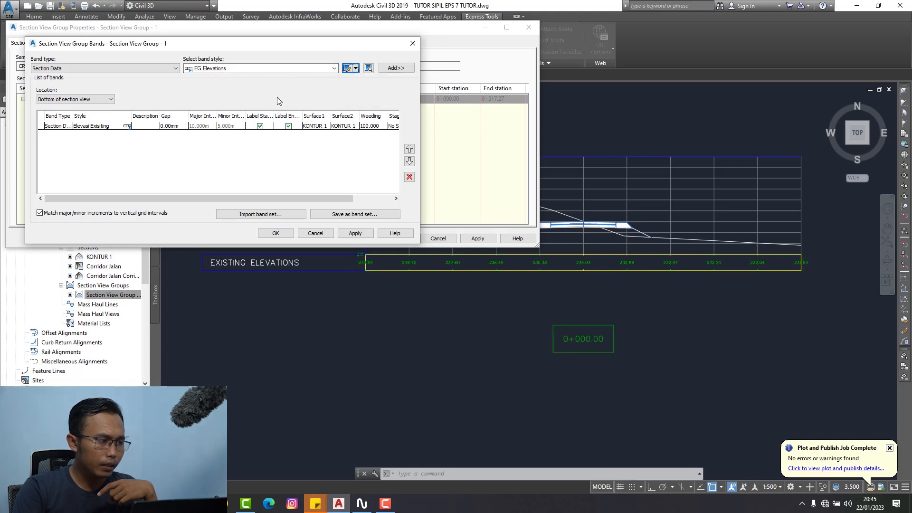
{"action": "left_click", "coordinate": [67, 127]}
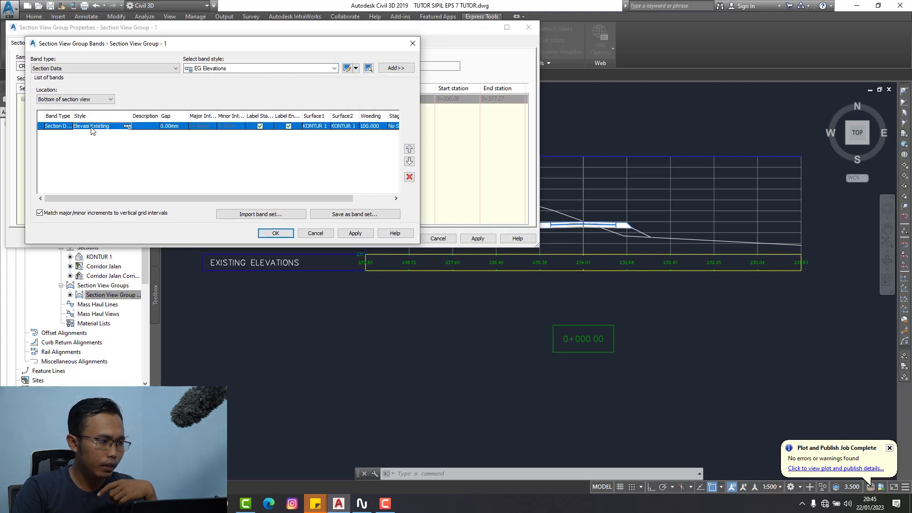
{"action": "left_click", "coordinate": [309, 69]}
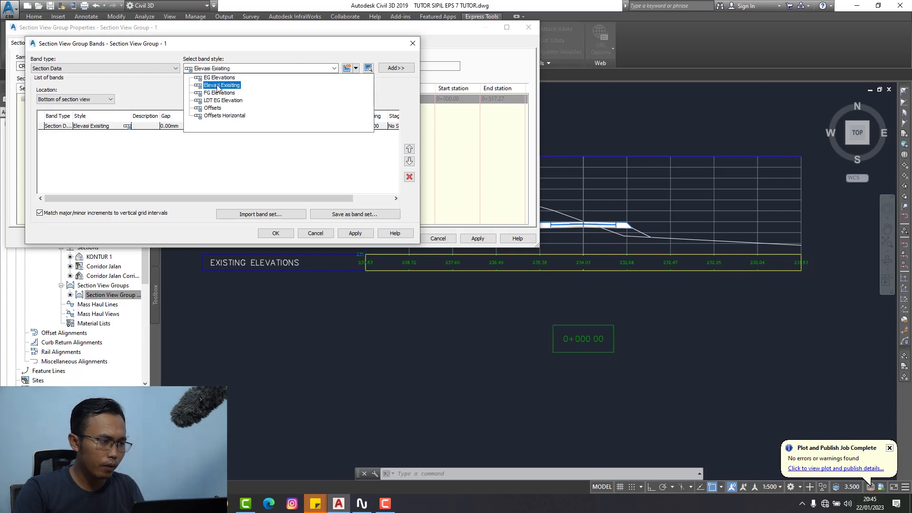
{"action": "left_click", "coordinate": [236, 86]}
{"action": "left_click", "coordinate": [355, 68]}
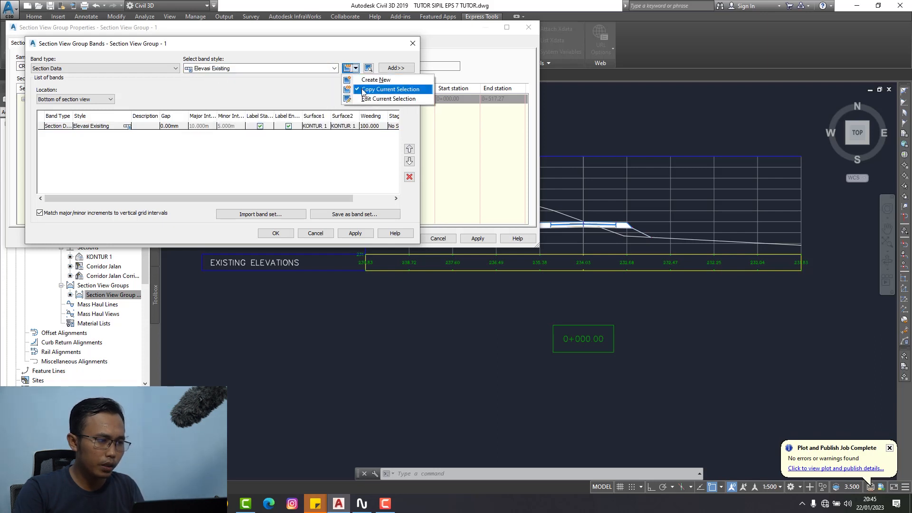
{"action": "left_click", "coordinate": [373, 86]}
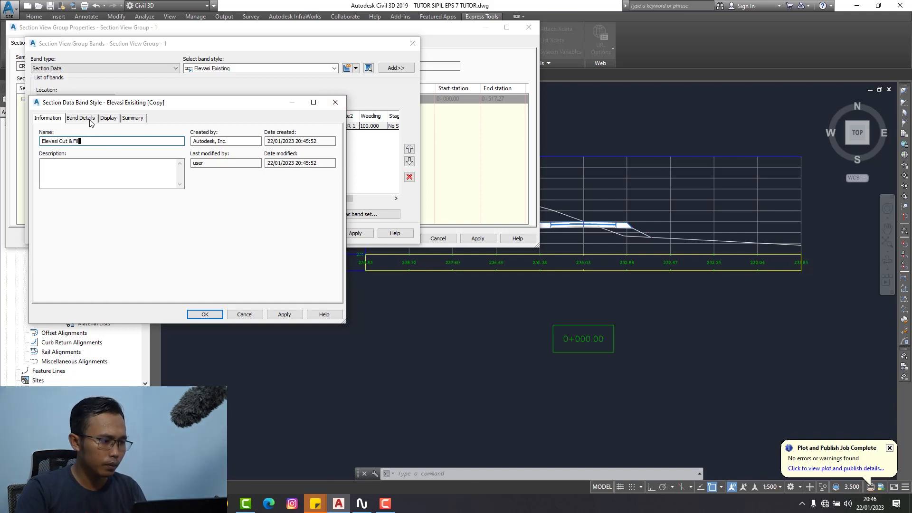
{"action": "left_click", "coordinate": [206, 315]}
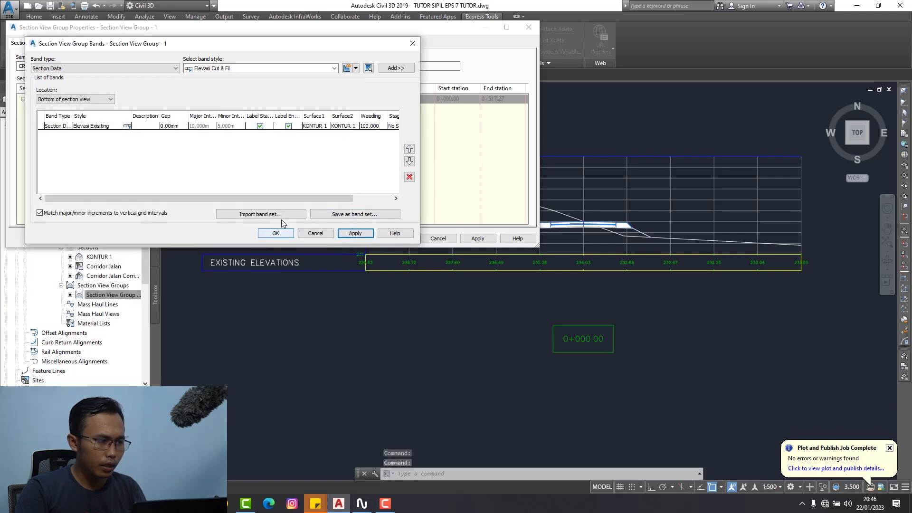
Step: Add the Elevasi Cut & Fil band at the bottom of the section view with Corridor Jalan Corridor Jalan - (16) as both surfaces
{"action": "left_click", "coordinate": [397, 68]}
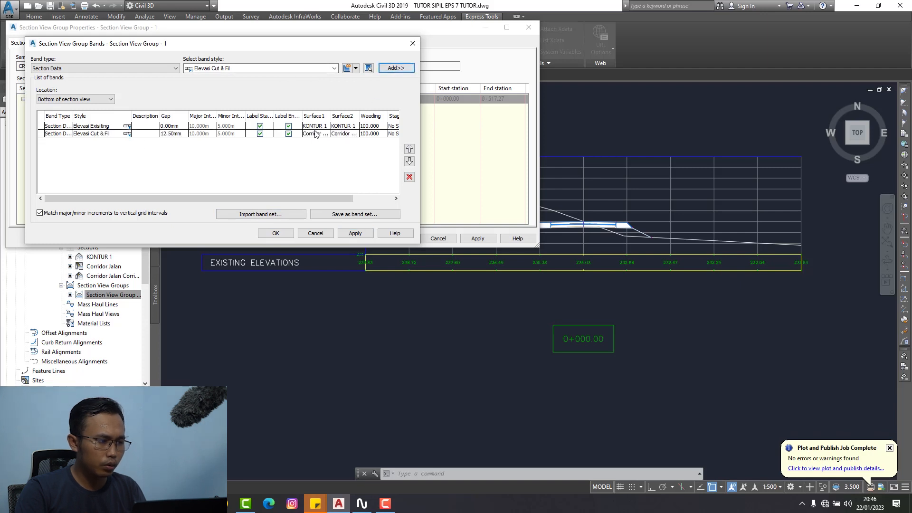
{"action": "left_click", "coordinate": [328, 134]}
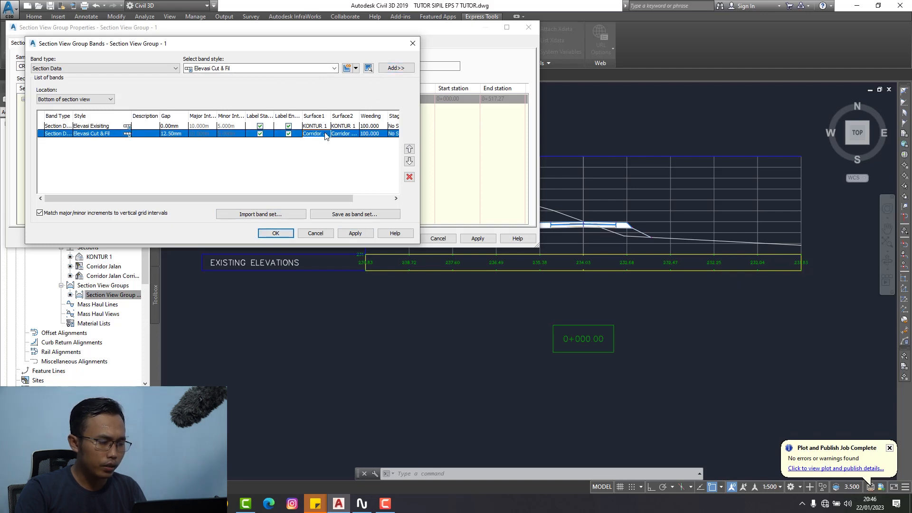
{"action": "left_click", "coordinate": [327, 134]}
{"action": "left_click", "coordinate": [315, 168]}
{"action": "left_click", "coordinate": [326, 135]}
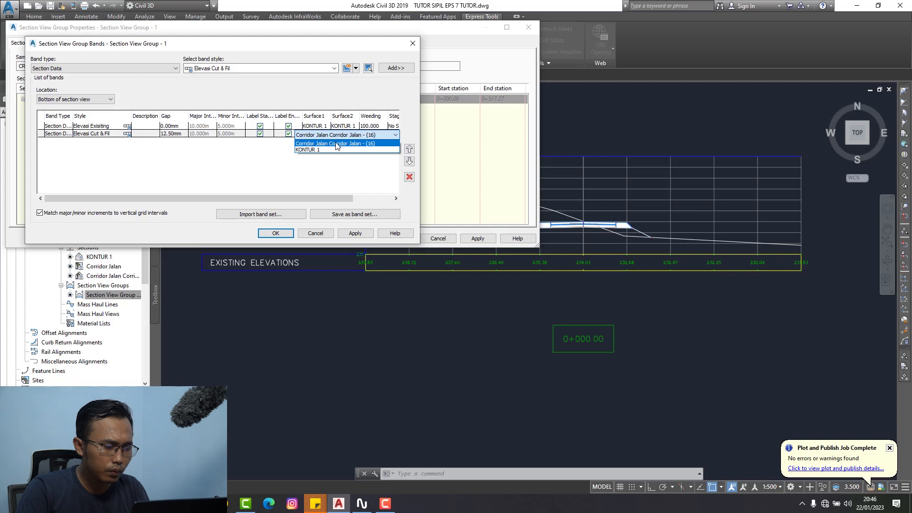
{"action": "left_click", "coordinate": [335, 144]}
{"action": "left_click", "coordinate": [340, 135]}
{"action": "left_click", "coordinate": [332, 145]}
{"action": "left_click", "coordinate": [352, 135]}
{"action": "left_click", "coordinate": [358, 144]}
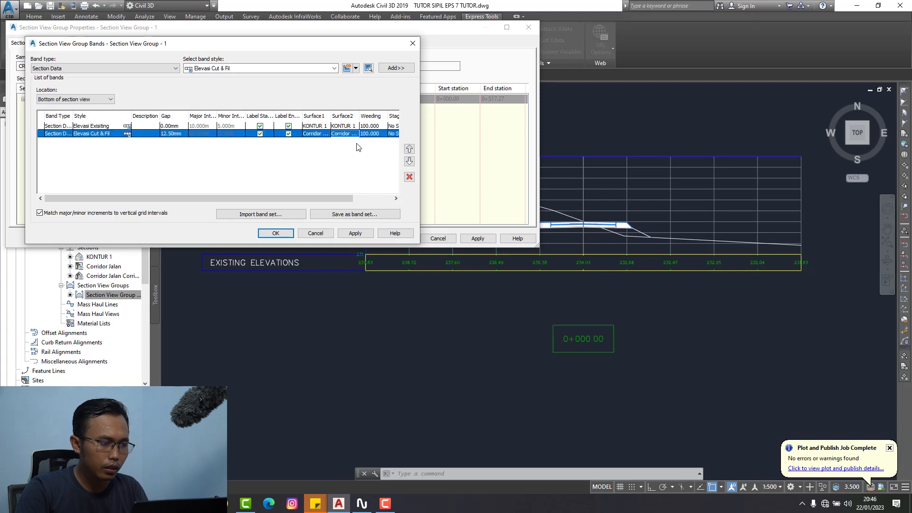
Step: Apply the band set with the added cut and fill band to the section view group and close its properties
{"action": "left_click", "coordinate": [354, 235]}
{"action": "left_click", "coordinate": [286, 232]}
{"action": "left_click", "coordinate": [477, 239]}
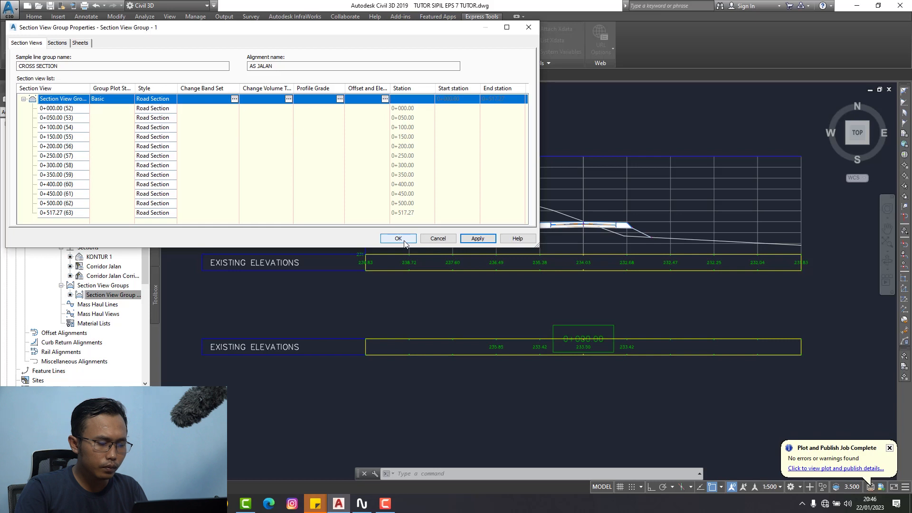
{"action": "left_click", "coordinate": [404, 241]}
{"action": "middle_click_drag", "start_coordinate": [549, 322], "coordinate": [555, 284]}
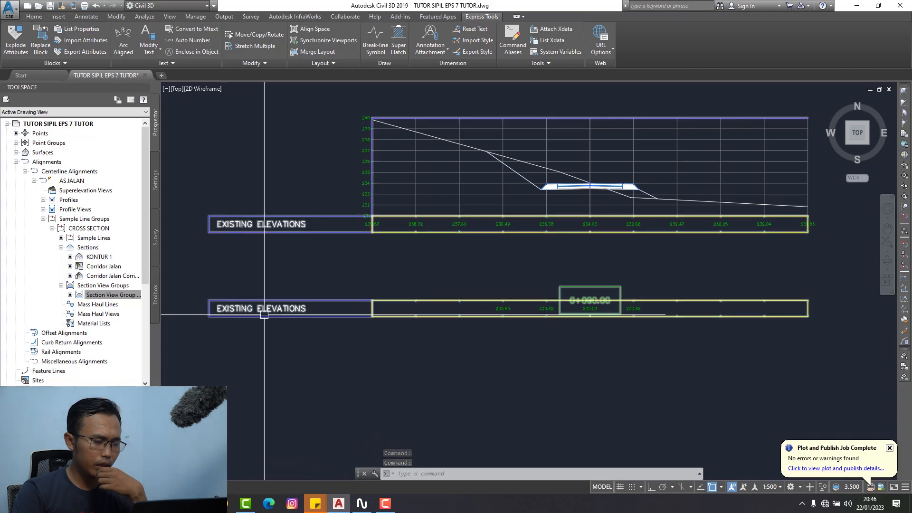
Step: Open the band details of the Elevasi Cut & Fil style from the section view group's band set for editing
{"action": "right_click", "coordinate": [129, 296]}
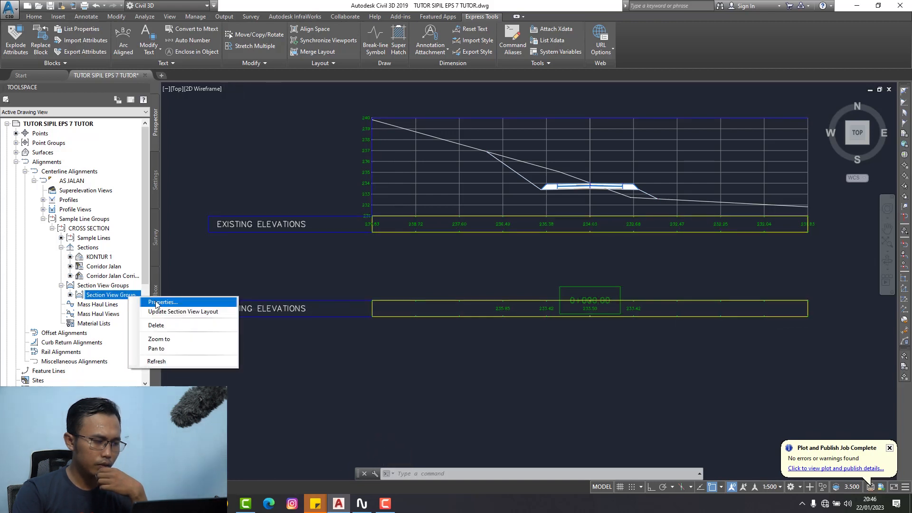
{"action": "left_click", "coordinate": [157, 302]}
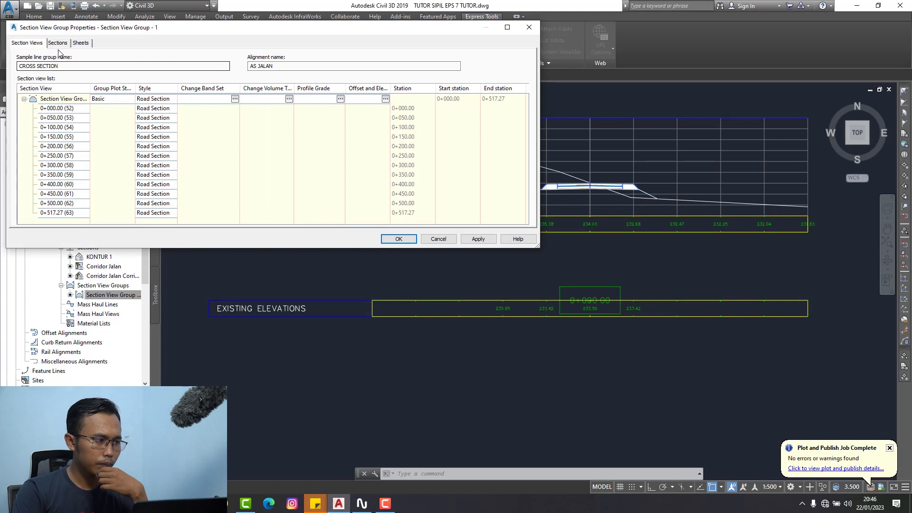
{"action": "left_click", "coordinate": [235, 98]}
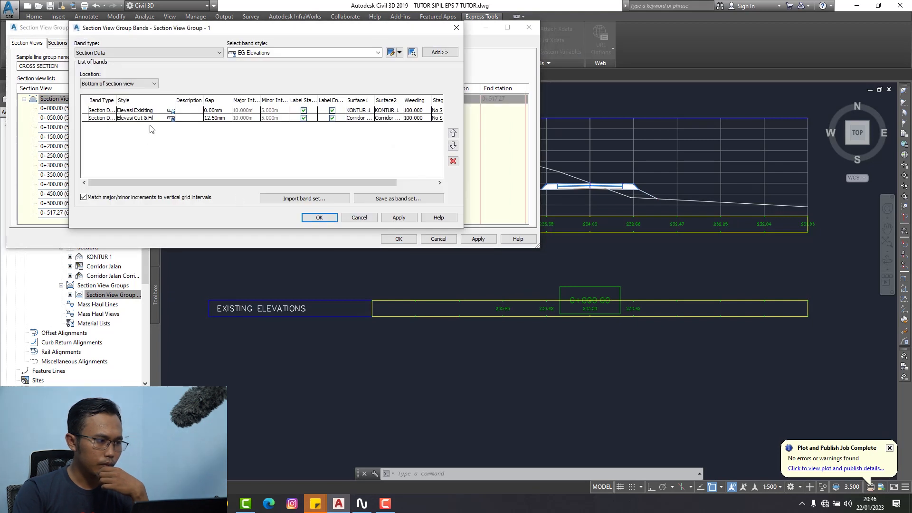
{"action": "left_click", "coordinate": [172, 120]}
{"action": "left_click", "coordinate": [171, 118]}
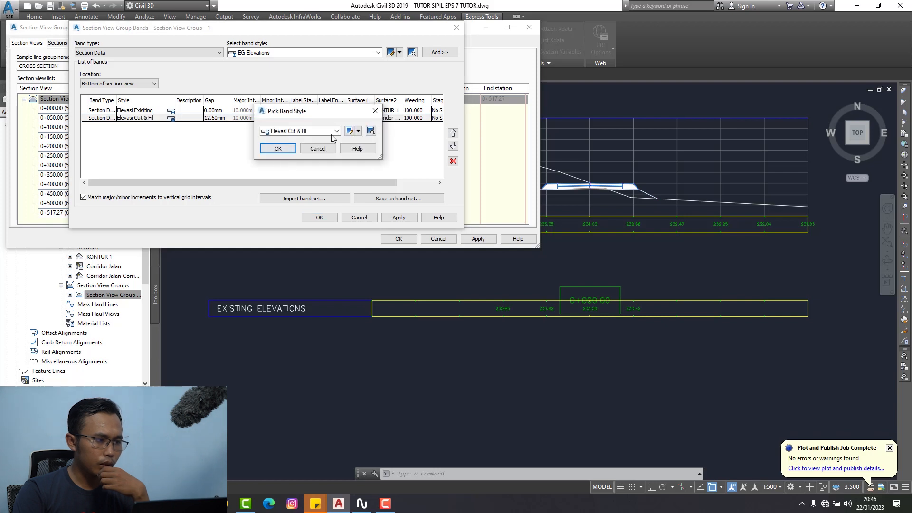
{"action": "left_click", "coordinate": [350, 131]}
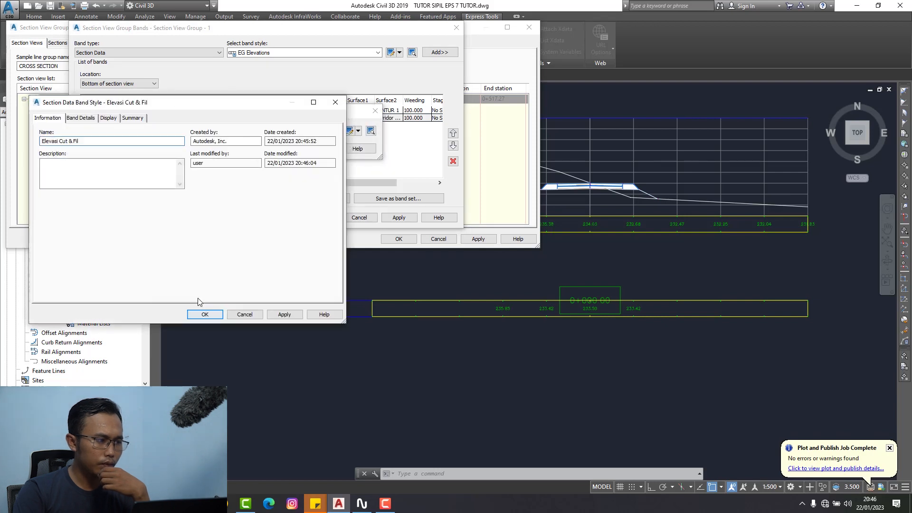
{"action": "left_click", "coordinate": [87, 118]}
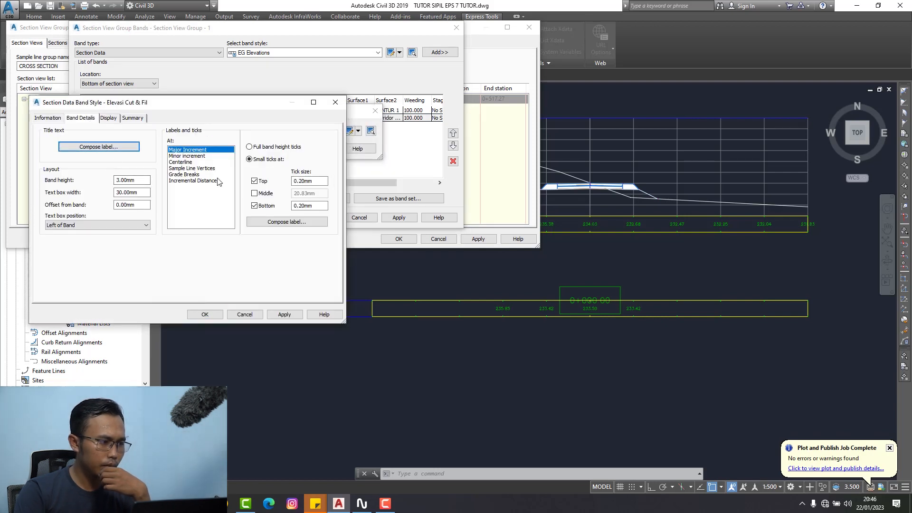
Step: Change the band title label's text contents to ELEVATIONS CUT & FILL
{"action": "left_click", "coordinate": [126, 147]}
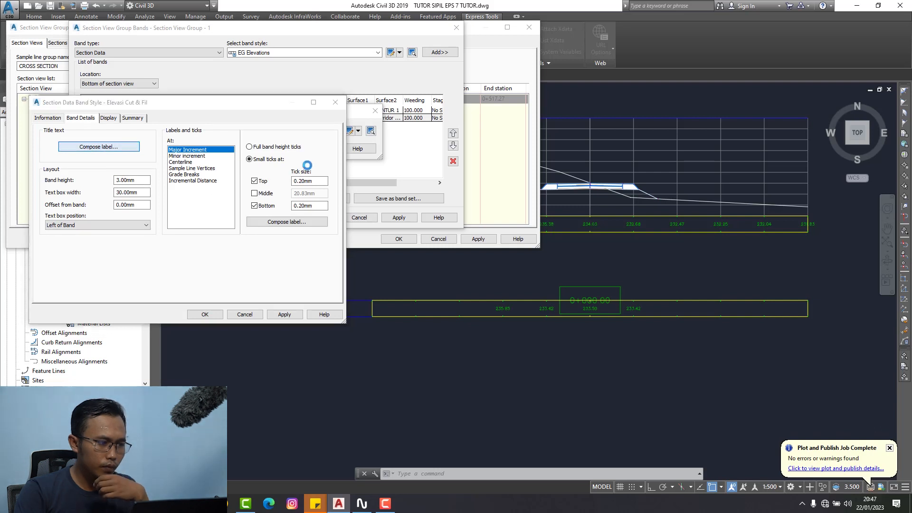
{"action": "left_click", "coordinate": [152, 212]}
{"action": "left_click", "coordinate": [187, 212]}
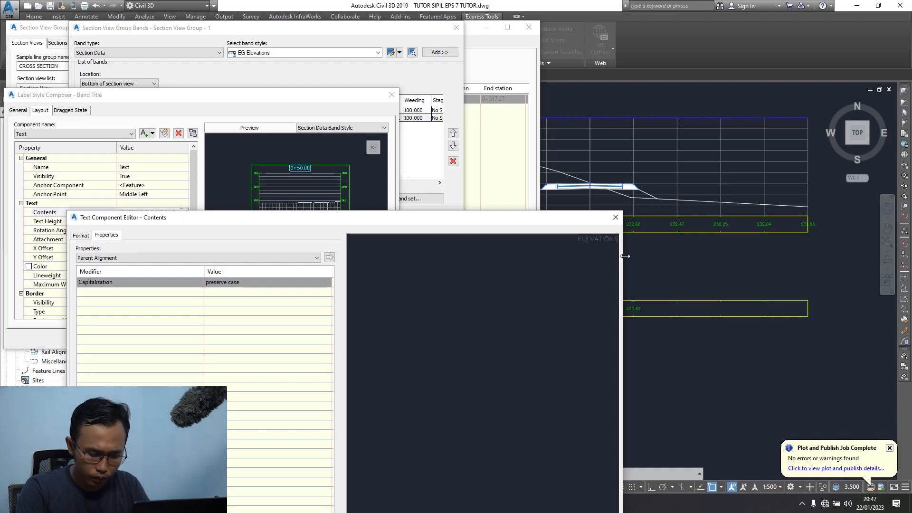
{"action": "type", "text": "c"}
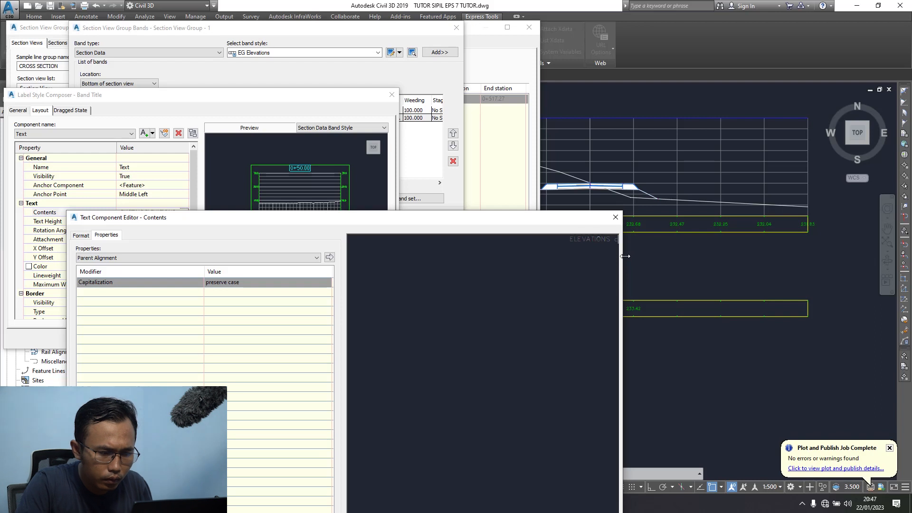
{"action": "type", "text": " CUT & FILL"}
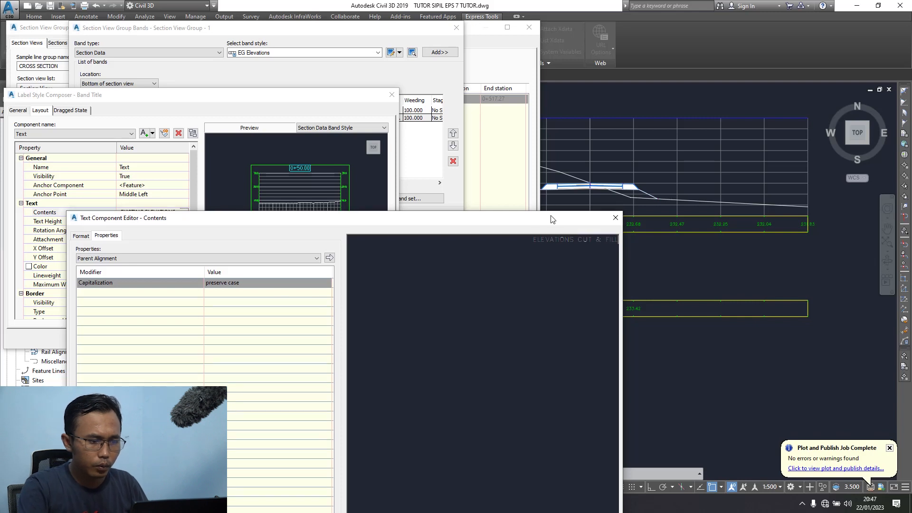
{"action": "left_click_drag", "start_coordinate": [553, 221], "coordinate": [552, 101]}
{"action": "left_click", "coordinate": [520, 430]}
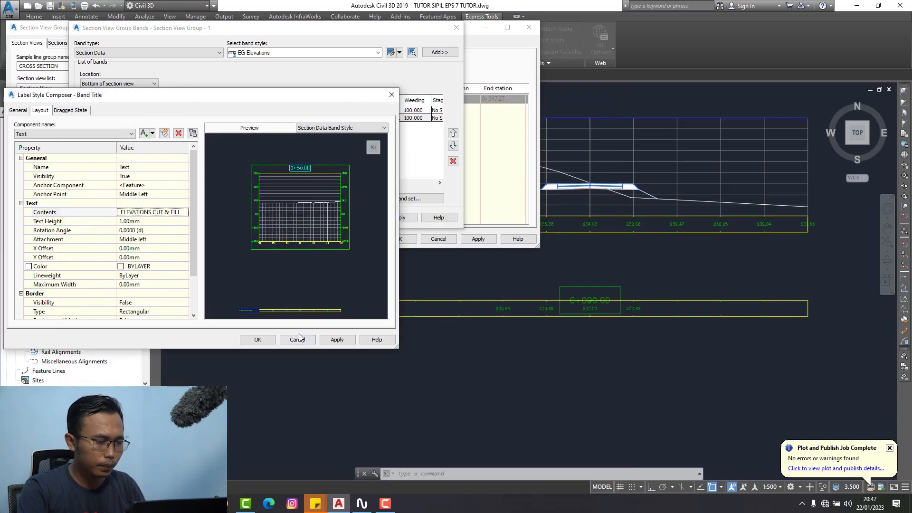
Step: Accept the edited title label for the Elevasi Cut & Fil band style and apply the band set to the section view group
{"action": "left_click", "coordinate": [257, 339]}
{"action": "left_click", "coordinate": [284, 314]}
{"action": "left_click", "coordinate": [205, 314]}
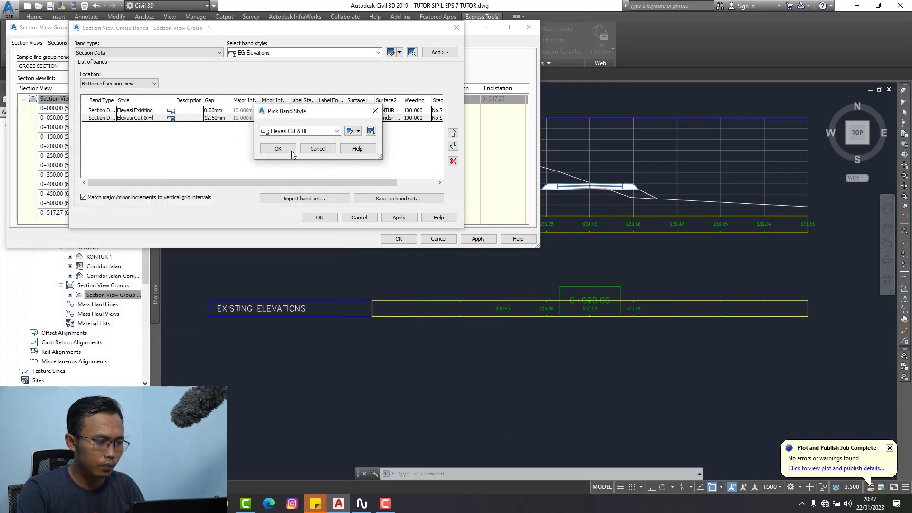
{"action": "left_click", "coordinate": [279, 149]}
{"action": "left_click", "coordinate": [399, 217]}
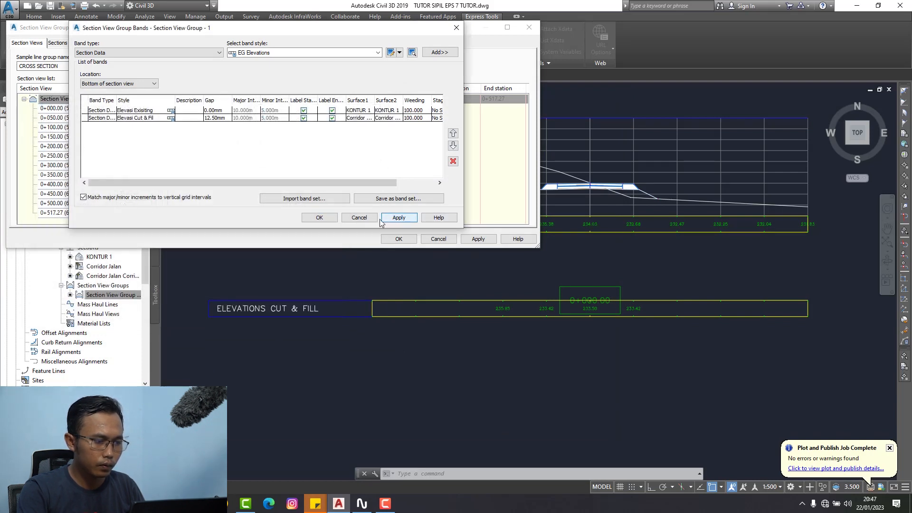
{"action": "left_click", "coordinate": [319, 217]}
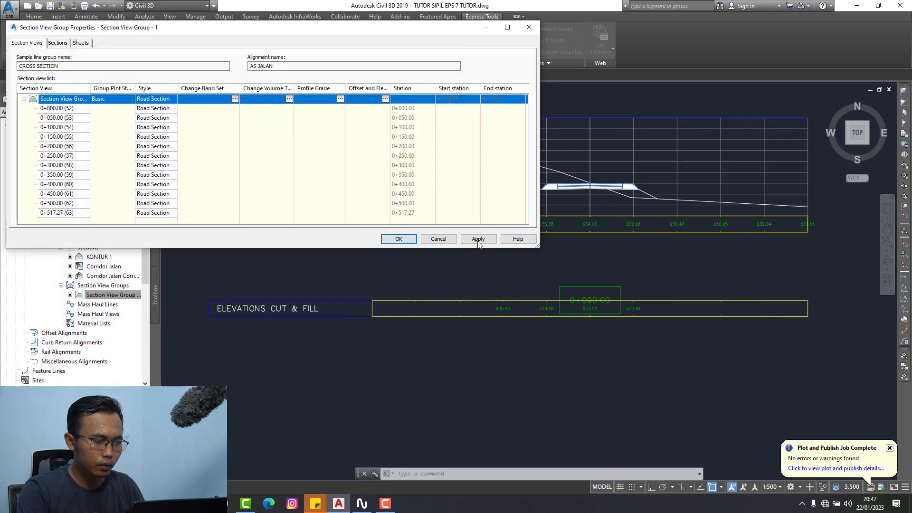
Step: Set the Elevasi Cut & Fil band's gap to 0.00 mm, apply it to the section view group and close the group's properties
{"action": "left_click", "coordinate": [235, 99]}
{"action": "left_click", "coordinate": [223, 118]}
{"action": "left_click", "coordinate": [215, 118]}
{"action": "type", "text": "0.00mm"}
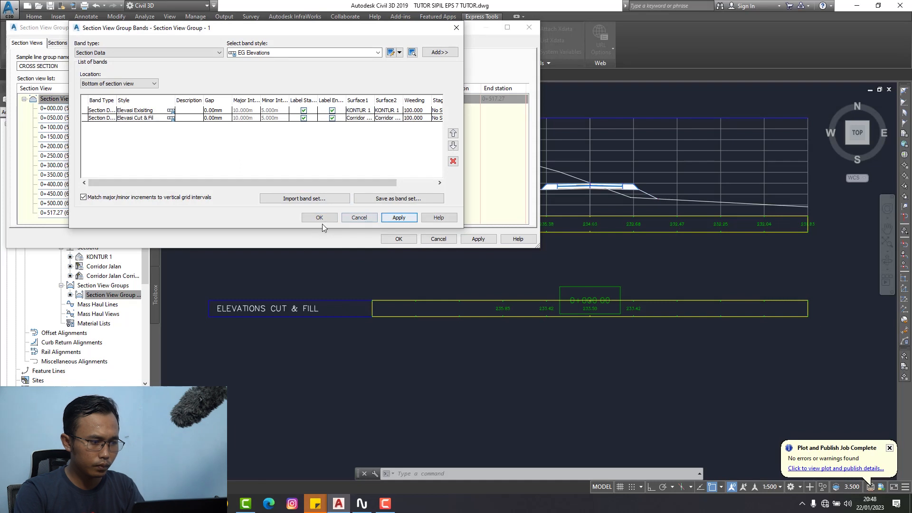
{"action": "left_click", "coordinate": [319, 218]}
{"action": "left_click", "coordinate": [476, 239]}
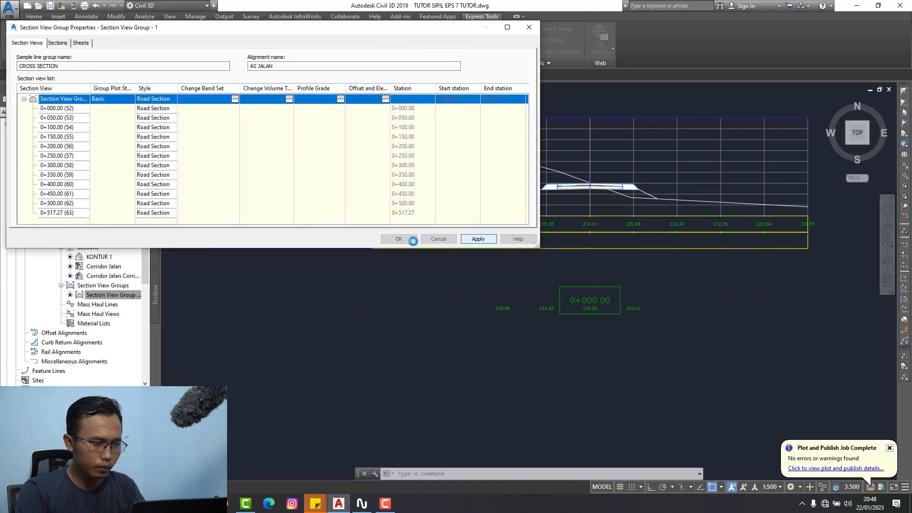
{"action": "left_click", "coordinate": [399, 239]}
Step: Update the section view layout of the section view group and check the bands under the 0+000.00 section
{"action": "right_click", "coordinate": [110, 296]}
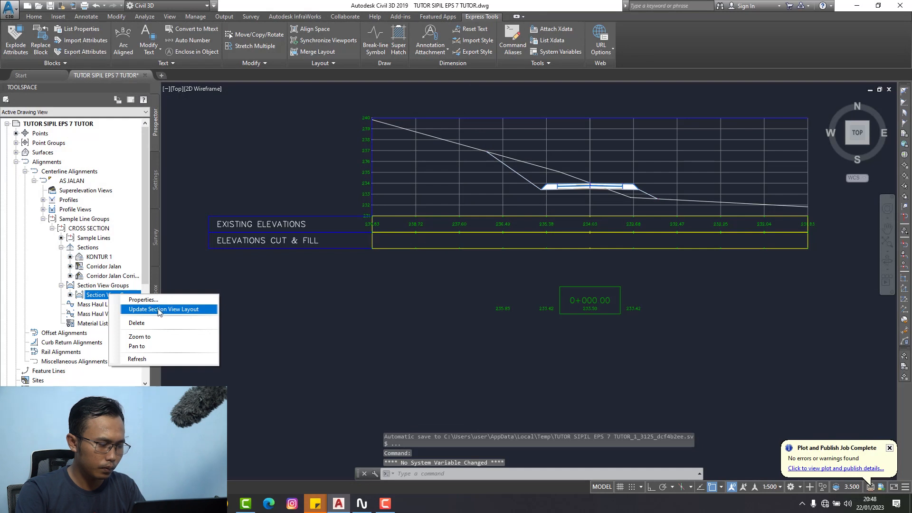
{"action": "left_click", "coordinate": [159, 310]}
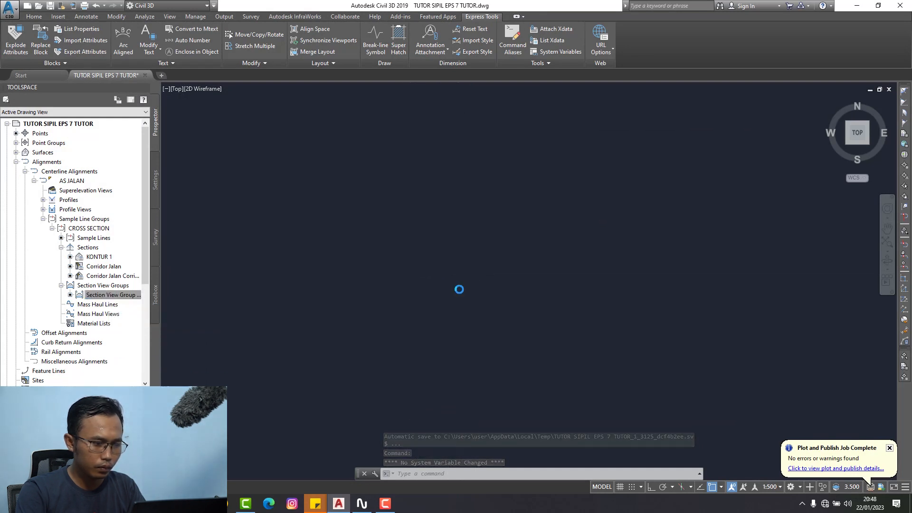
{"action": "scroll", "coordinate": [453, 193], "scroll_direction": "up", "scroll_amount": 12}
{"action": "scroll", "coordinate": [480, 242], "scroll_direction": "down", "scroll_amount": 8}
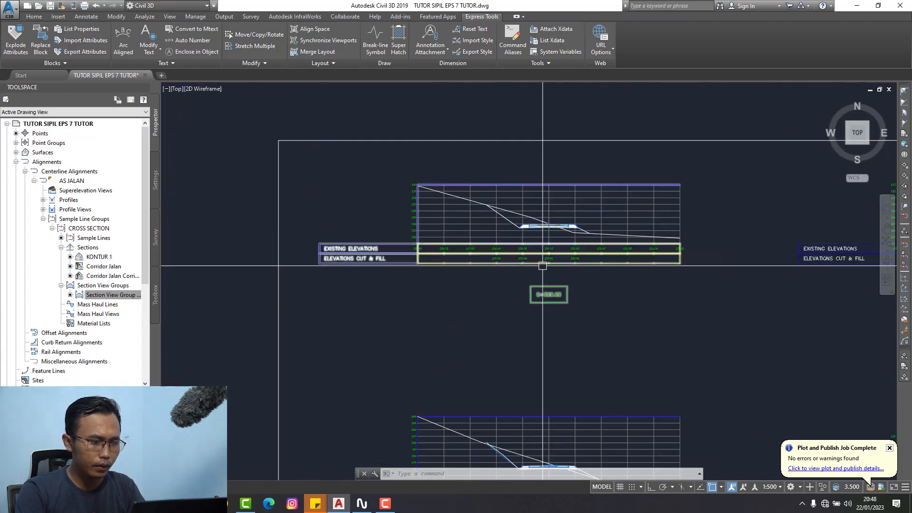
{"action": "middle_click_drag", "start_coordinate": [575, 259], "coordinate": [555, 259]}
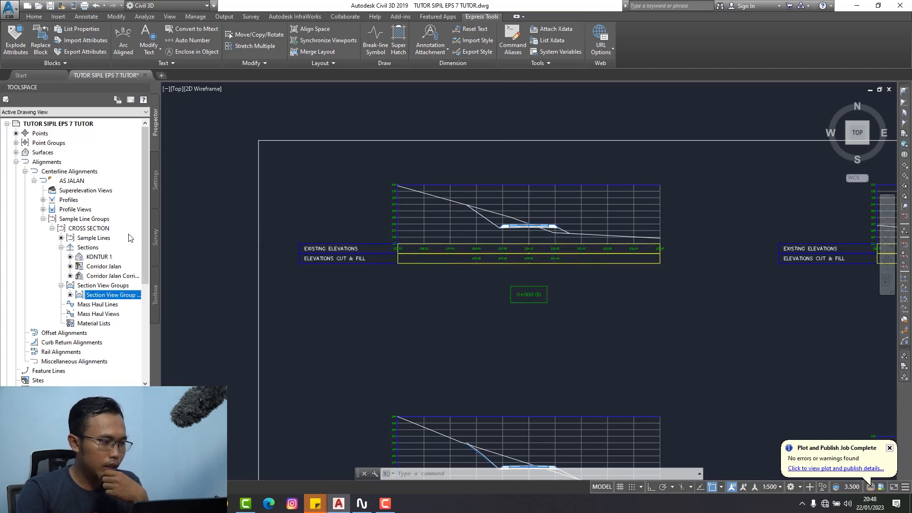
Step: Open the surface properties of the Corridor Jalan corridor and expand the link data of Corridor Jalan - (17)
{"action": "left_click", "coordinate": [16, 152]}
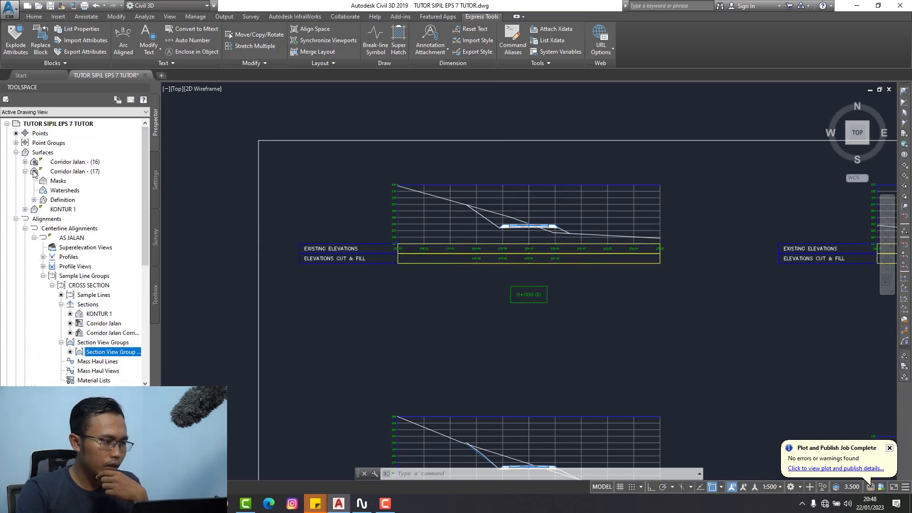
{"action": "left_click", "coordinate": [78, 163]}
{"action": "double_click", "coordinate": [96, 163]}
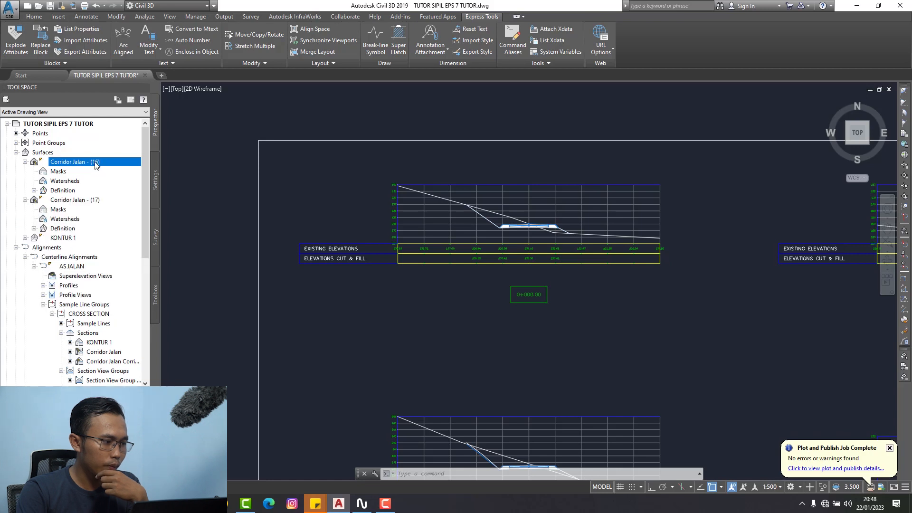
{"action": "left_click", "coordinate": [24, 162]}
{"action": "left_click", "coordinate": [16, 152]}
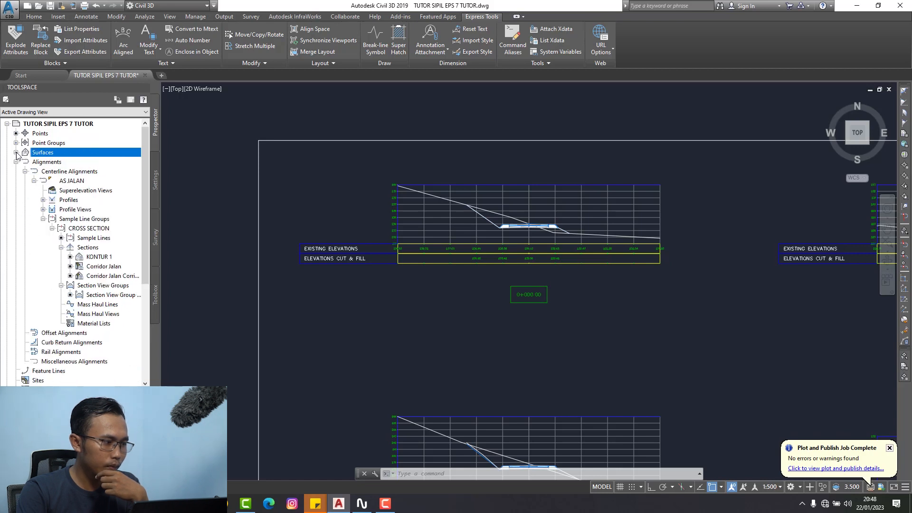
{"action": "scroll", "coordinate": [67, 336], "scroll_direction": "down", "scroll_amount": 5}
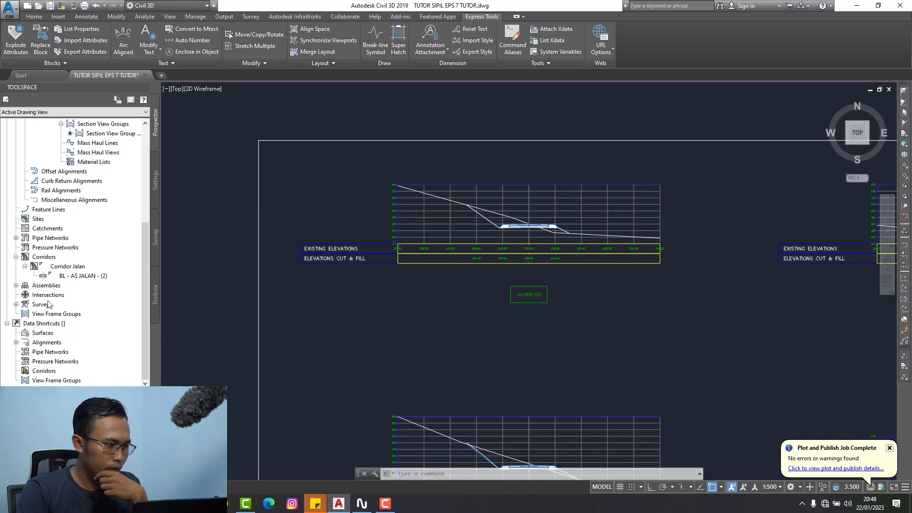
{"action": "right_click", "coordinate": [53, 259]}
{"action": "right_click", "coordinate": [62, 266]}
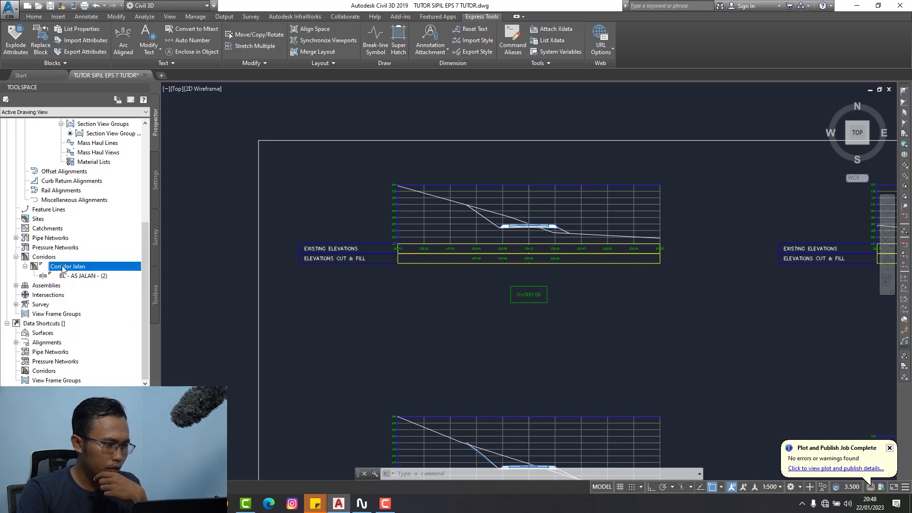
{"action": "left_click", "coordinate": [99, 272]}
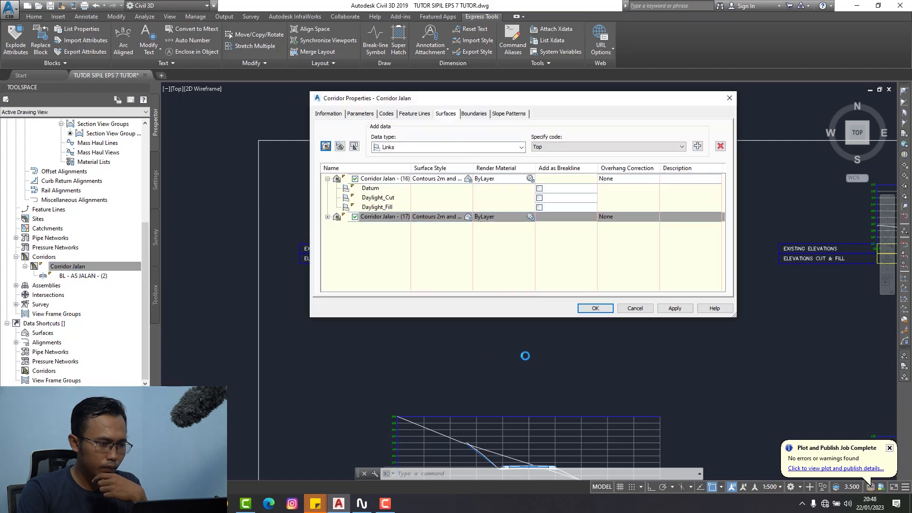
{"action": "left_click", "coordinate": [374, 216]}
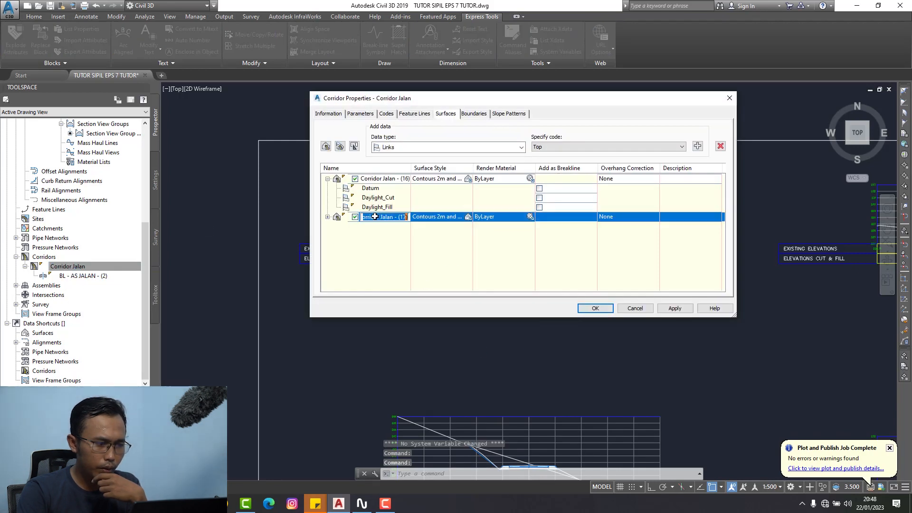
{"action": "left_click", "coordinate": [327, 216]}
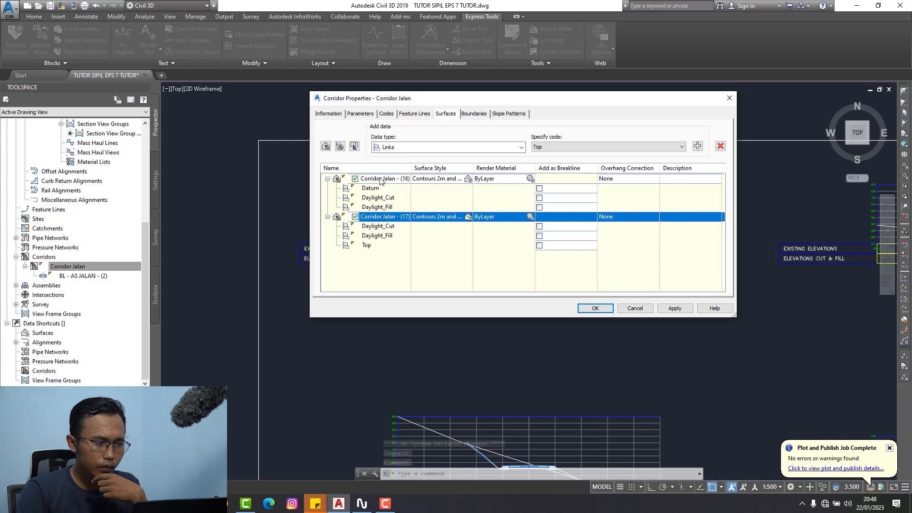
Step: Rename the corridor surface Corridor Jalan - (16) as CUT & FILL
{"action": "left_click", "coordinate": [378, 179]}
{"action": "double_click", "coordinate": [377, 179]}
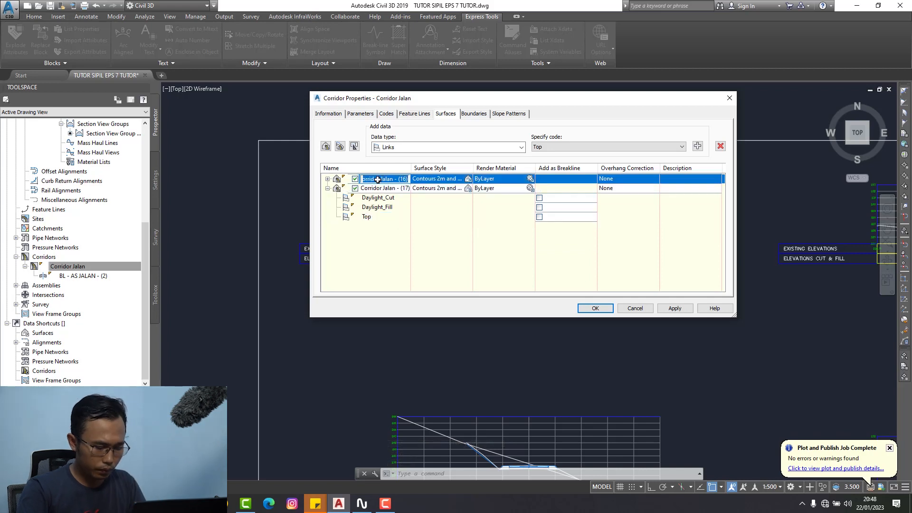
{"action": "type", "text": "KON"}
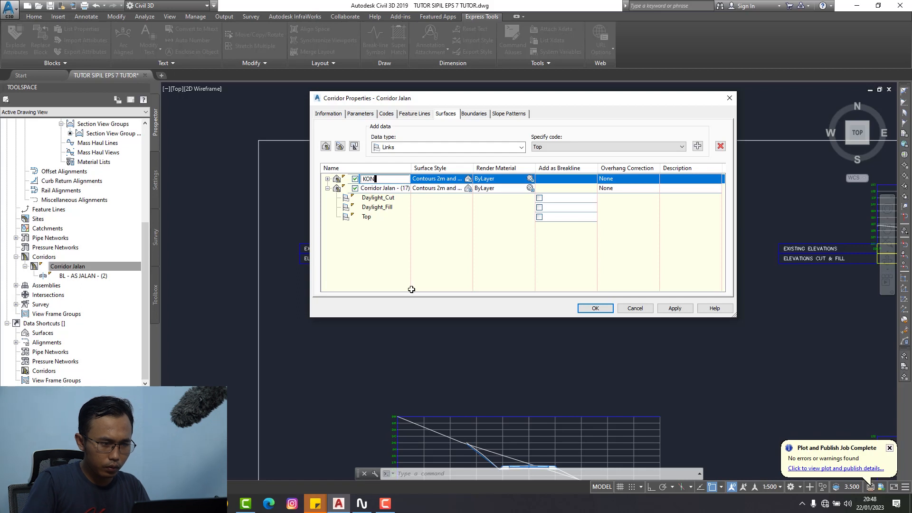
{"action": "type", "text": "CUT & FILL"}
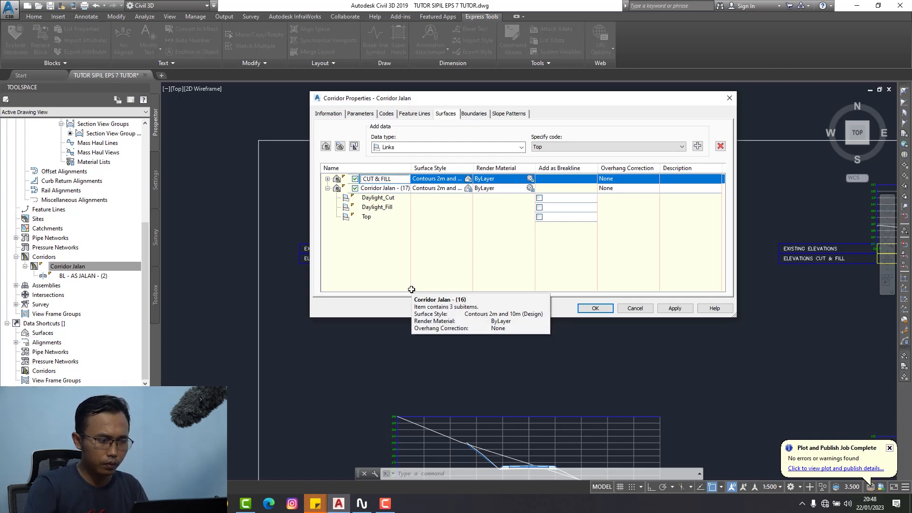
{"action": "key", "text": "Return"}
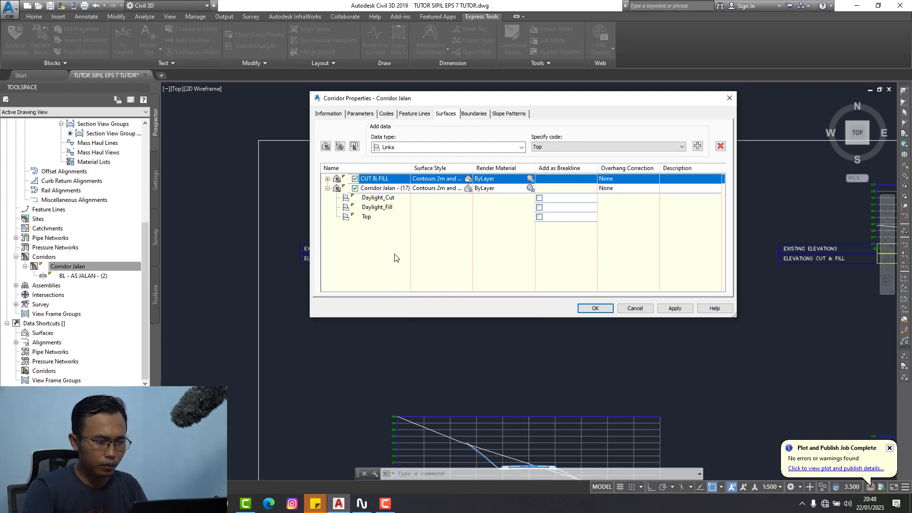
Step: Rename the corridor surface Corridor Jalan - (17) as STRUKTUR JALAN, apply the changes and close the corridor properties
{"action": "left_click", "coordinate": [386, 189]}
{"action": "left_click", "coordinate": [385, 188]}
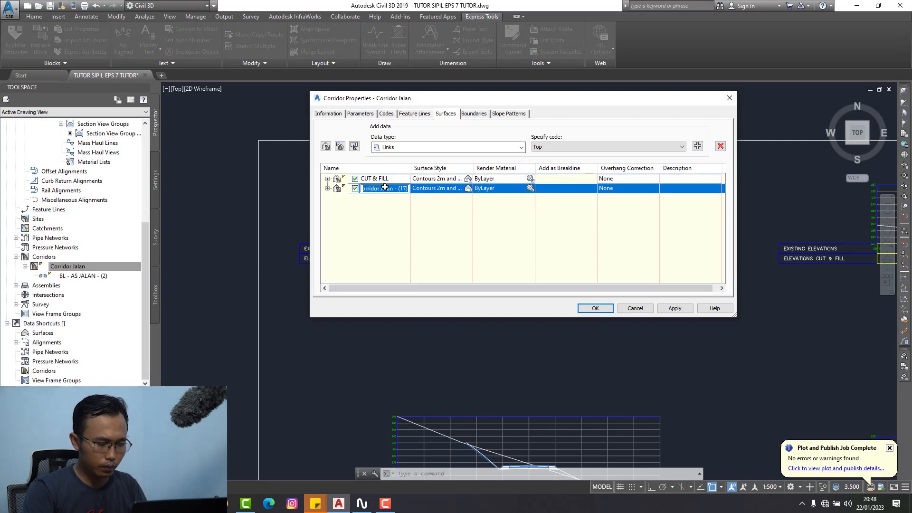
{"action": "type", "text": "STRU"}
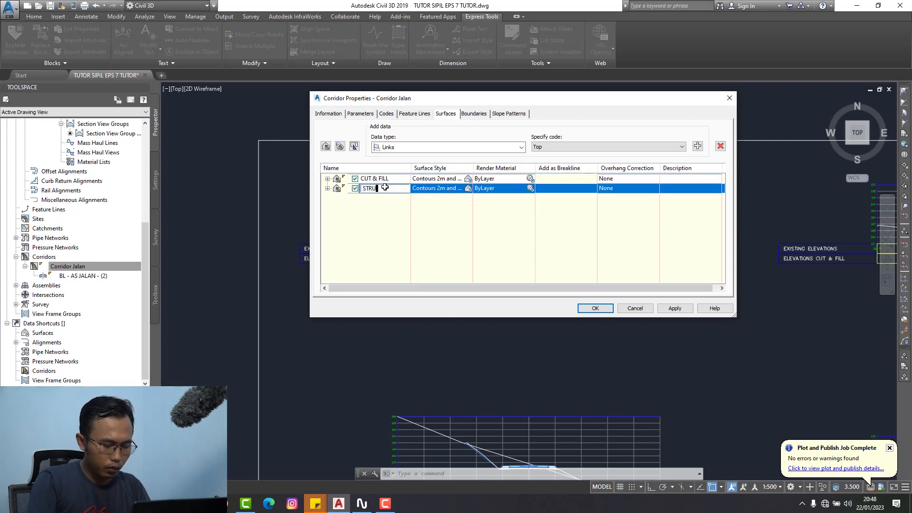
{"action": "type", "text": "KTUR JALAN"}
{"action": "key", "text": "Return"}
{"action": "left_click", "coordinate": [675, 308]}
{"action": "left_click", "coordinate": [607, 309]}
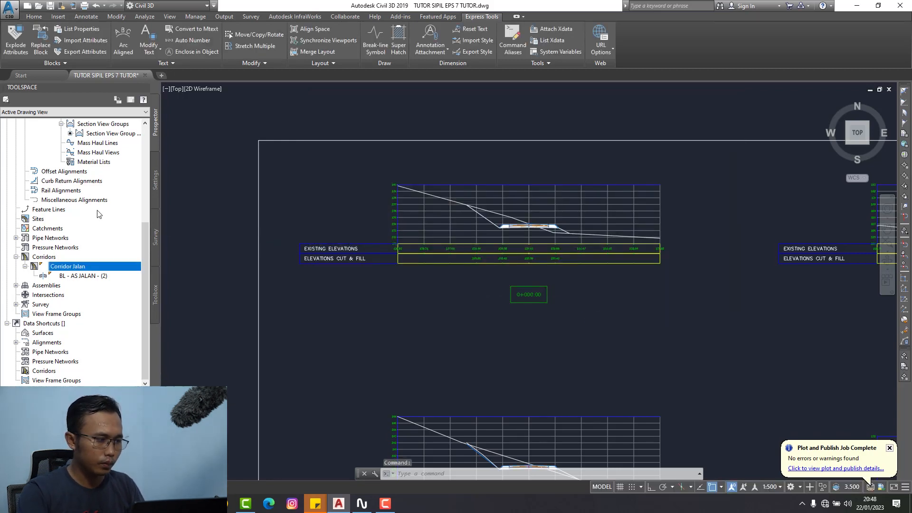
Step: Check the renamed surfaces in the drawing's surface collection and examine the elevation bands against the 0+000.00 cross-section
{"action": "scroll", "coordinate": [76, 205], "scroll_direction": "up", "scroll_amount": 6}
{"action": "left_click", "coordinate": [15, 152]}
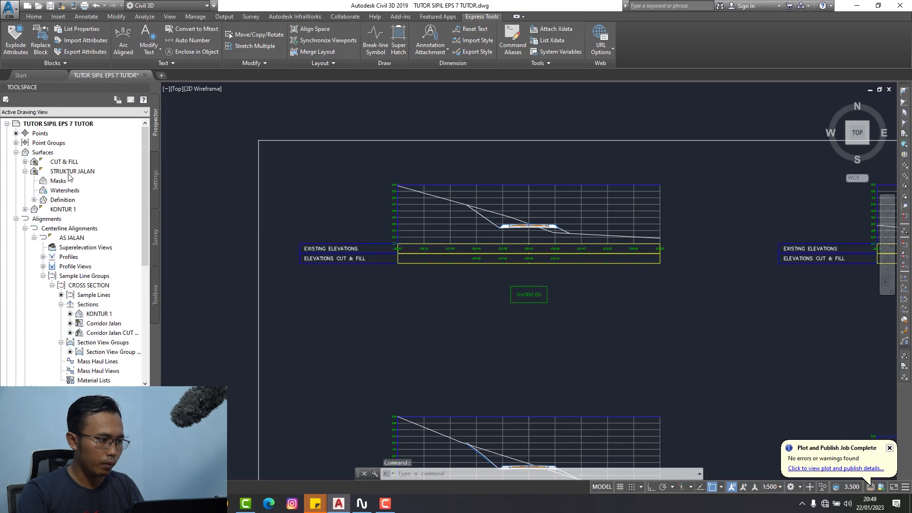
{"action": "scroll", "coordinate": [483, 258], "scroll_direction": "up", "scroll_amount": 3}
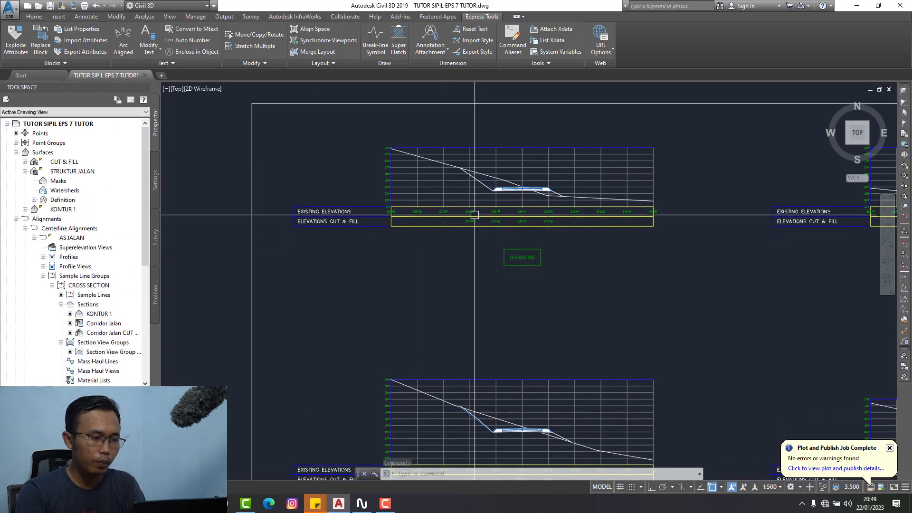
{"action": "scroll", "coordinate": [456, 232], "scroll_direction": "down", "scroll_amount": 2}
{"action": "scroll", "coordinate": [474, 245], "scroll_direction": "up", "scroll_amount": 2}
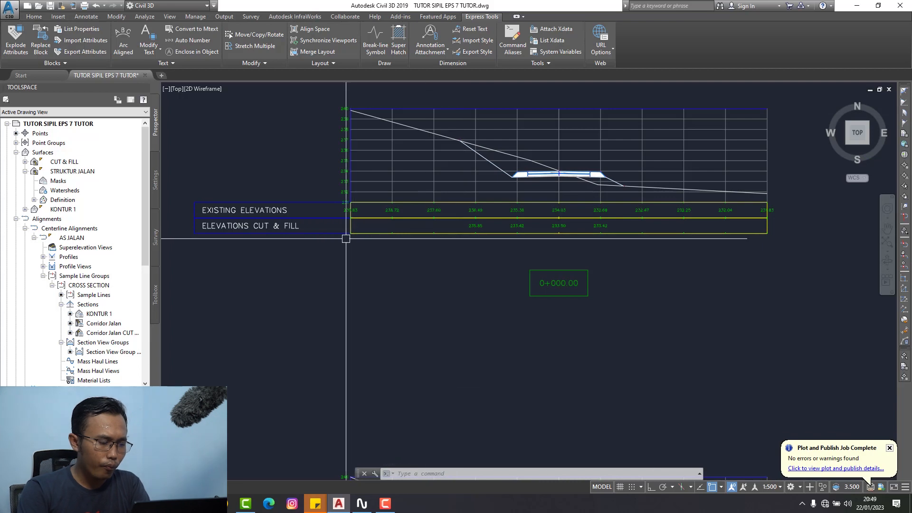
{"action": "middle_click_drag", "start_coordinate": [408, 232], "coordinate": [407, 241]}
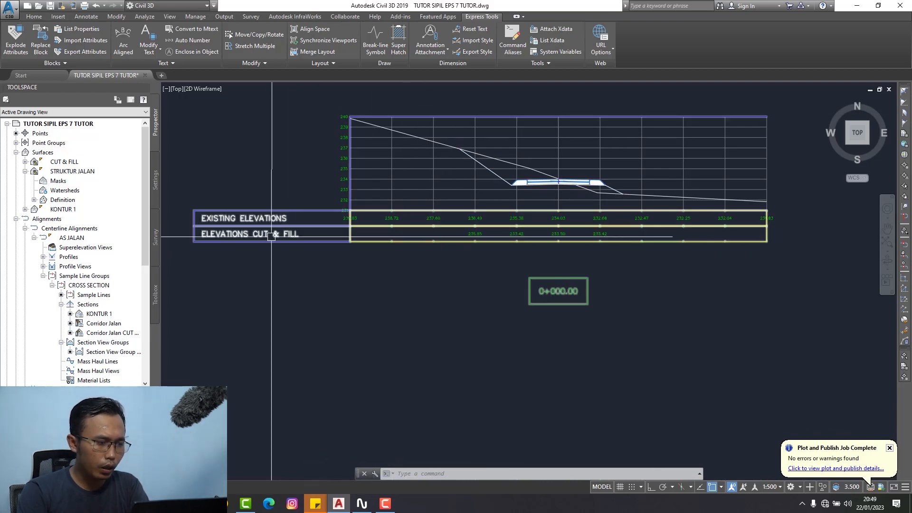
{"action": "scroll", "coordinate": [483, 170], "scroll_direction": "up", "scroll_amount": 2}
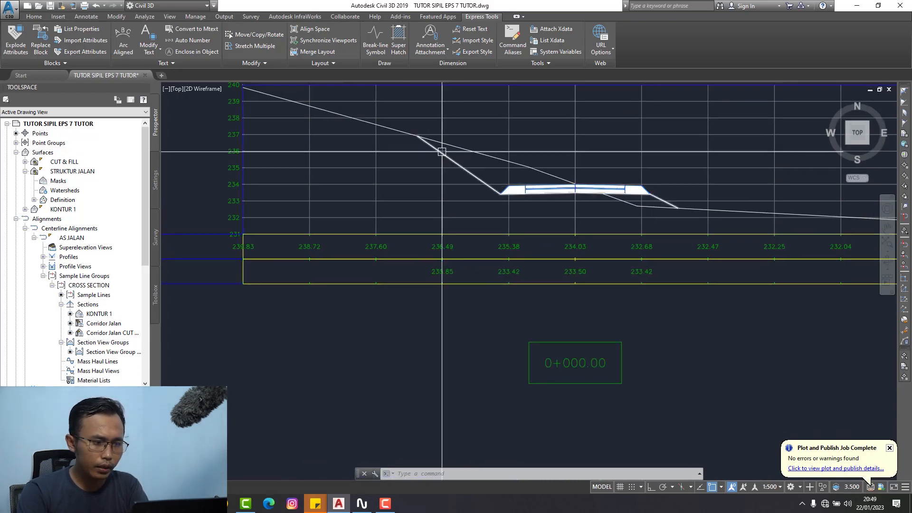
{"action": "scroll", "coordinate": [659, 239], "scroll_direction": "down", "scroll_amount": 2}
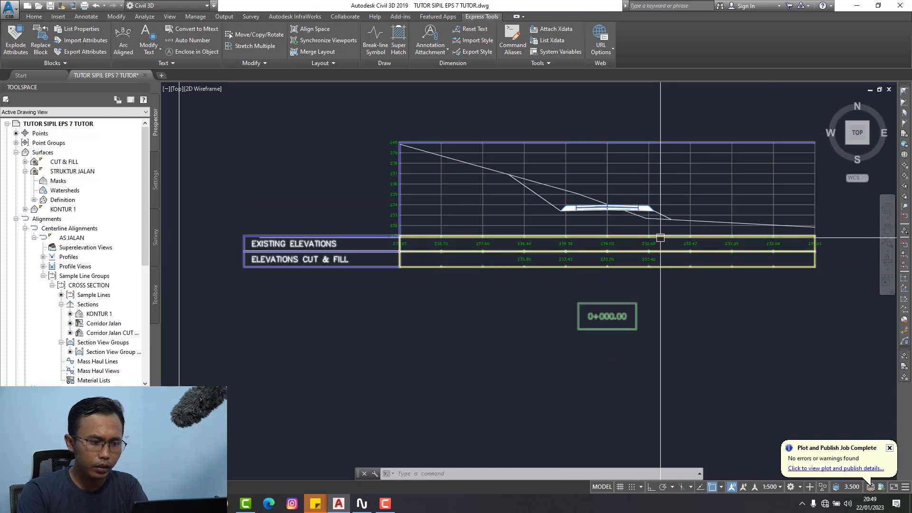
{"action": "middle_click_drag", "start_coordinate": [656, 249], "coordinate": [625, 237]}
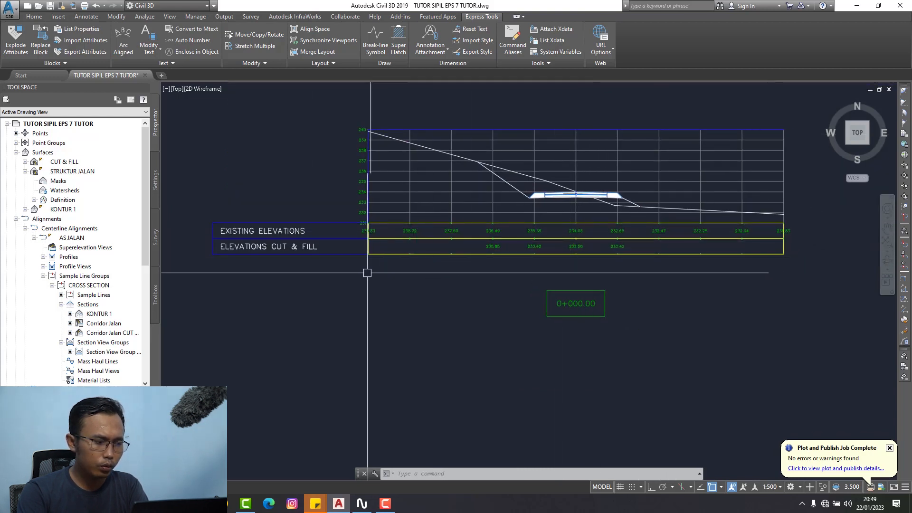
Step: Open the band set of Section View Group - 1 in the AS JALAN alignment's CROSS SECTION sample line group
{"action": "left_click", "coordinate": [25, 228]}
{"action": "left_click", "coordinate": [16, 218]}
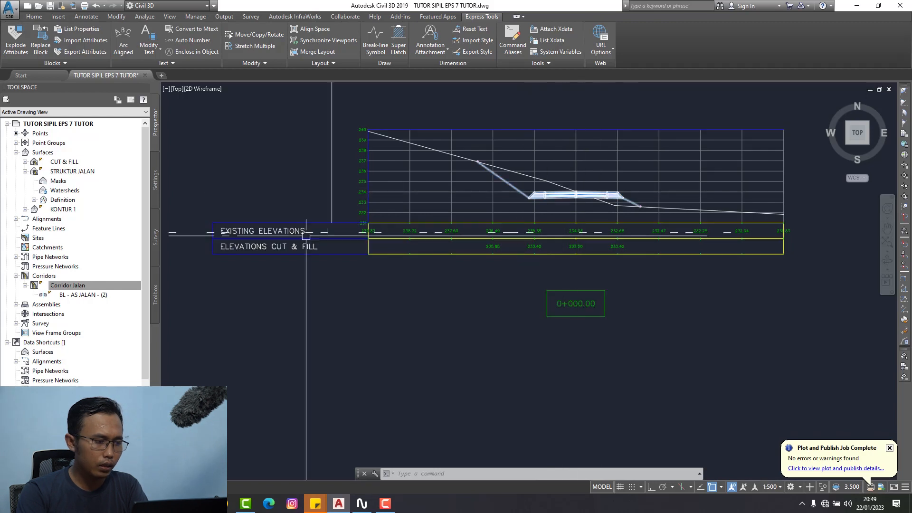
{"action": "left_click", "coordinate": [52, 284]}
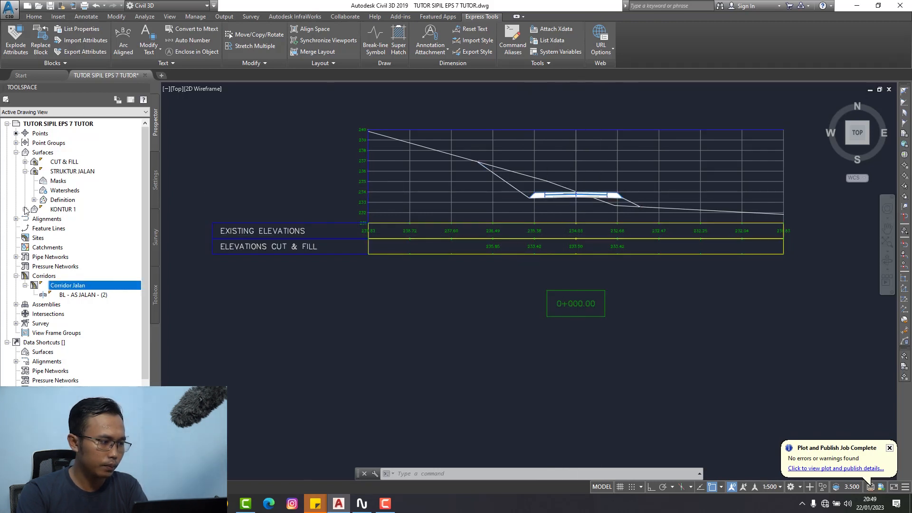
{"action": "left_click", "coordinate": [15, 219]}
{"action": "left_click", "coordinate": [25, 229]}
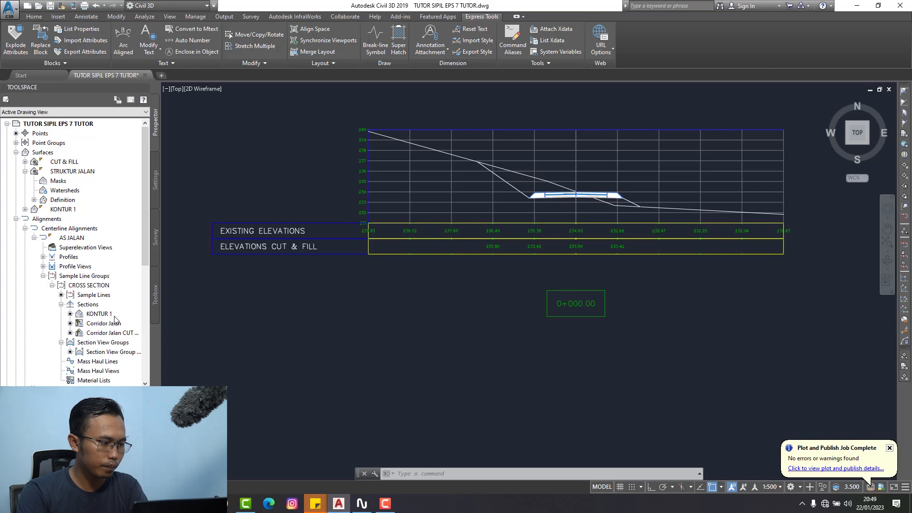
{"action": "scroll", "coordinate": [114, 319], "scroll_direction": "down", "scroll_amount": 7}
{"action": "scroll", "coordinate": [102, 243], "scroll_direction": "up", "scroll_amount": 3}
{"action": "scroll", "coordinate": [102, 231], "scroll_direction": "up", "scroll_amount": 3}
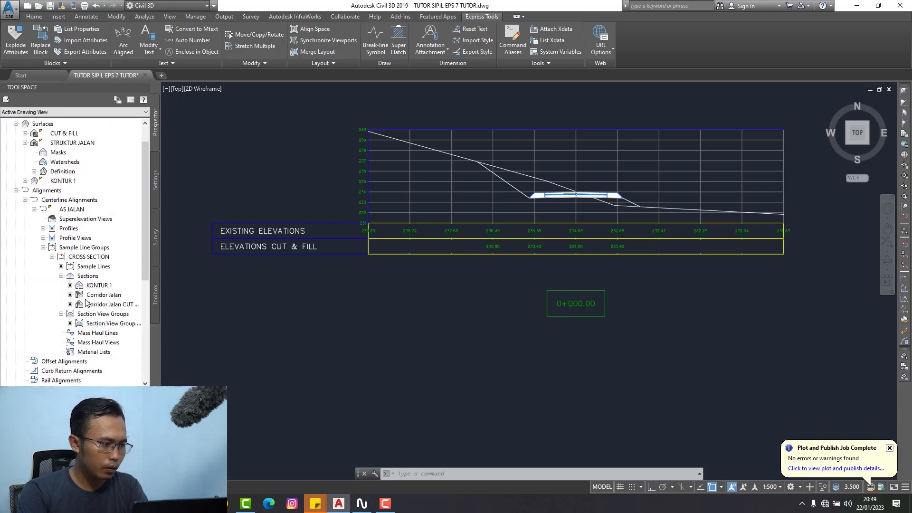
{"action": "left_click", "coordinate": [99, 324]}
{"action": "right_click", "coordinate": [99, 324]}
{"action": "left_click", "coordinate": [118, 327]}
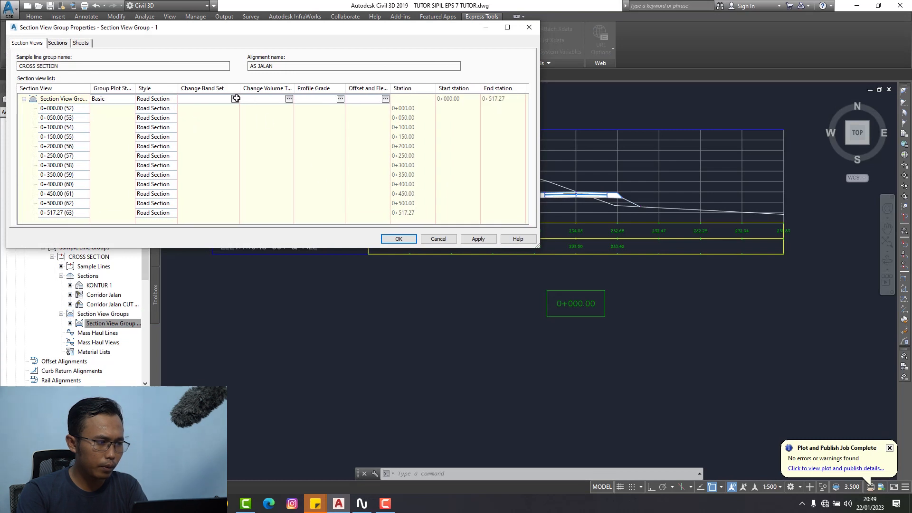
{"action": "left_click", "coordinate": [236, 98]}
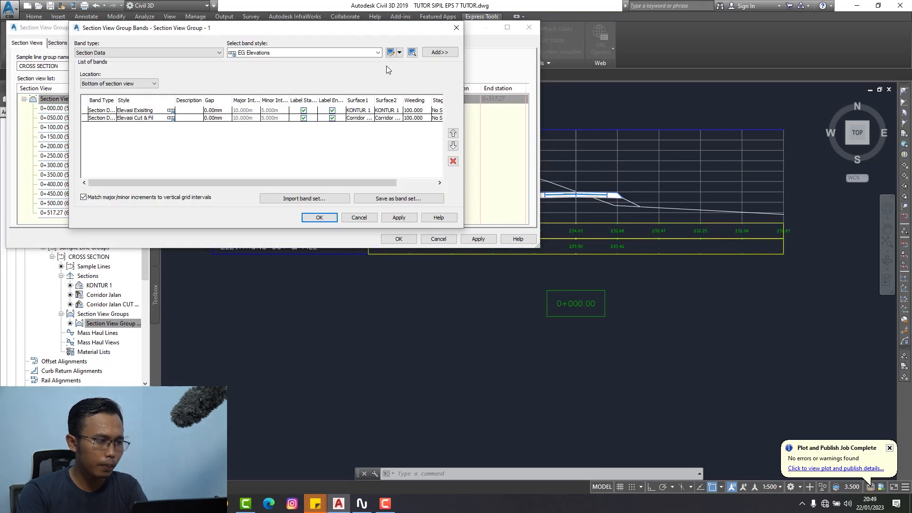
Step: Copy the Elevasi Existing section data band style and name the copy ELEVASI JALAN
{"action": "left_click", "coordinate": [378, 53]}
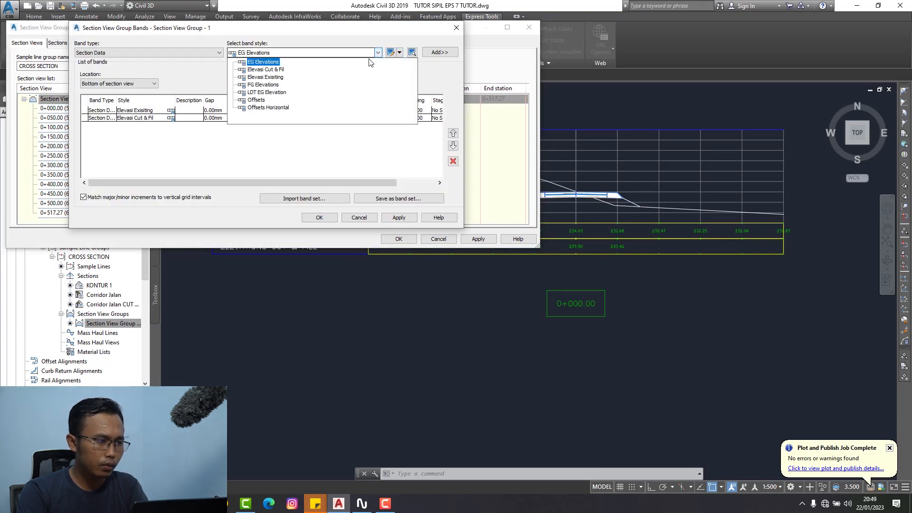
{"action": "left_click", "coordinate": [274, 77]}
{"action": "left_click", "coordinate": [395, 52]}
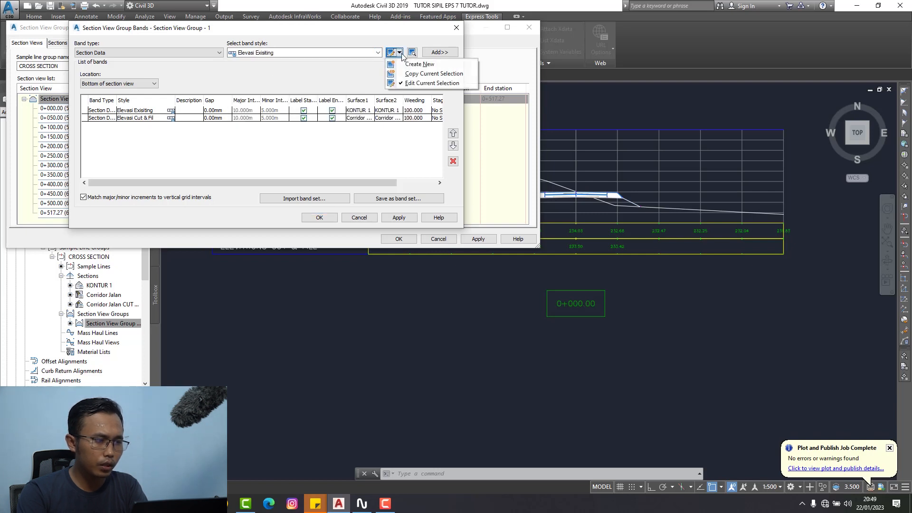
{"action": "left_click", "coordinate": [425, 72]}
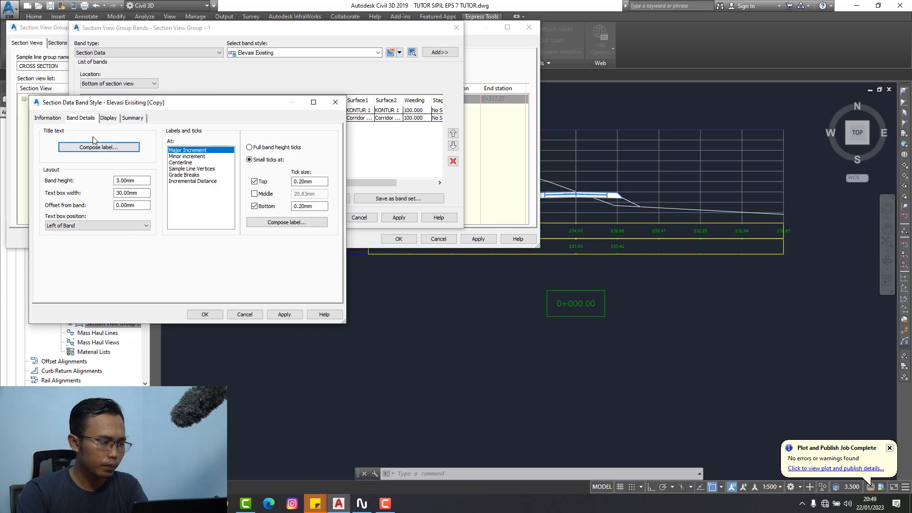
{"action": "left_click", "coordinate": [55, 121]}
{"action": "left_click_drag", "start_coordinate": [110, 141], "coordinate": [45, 141]}
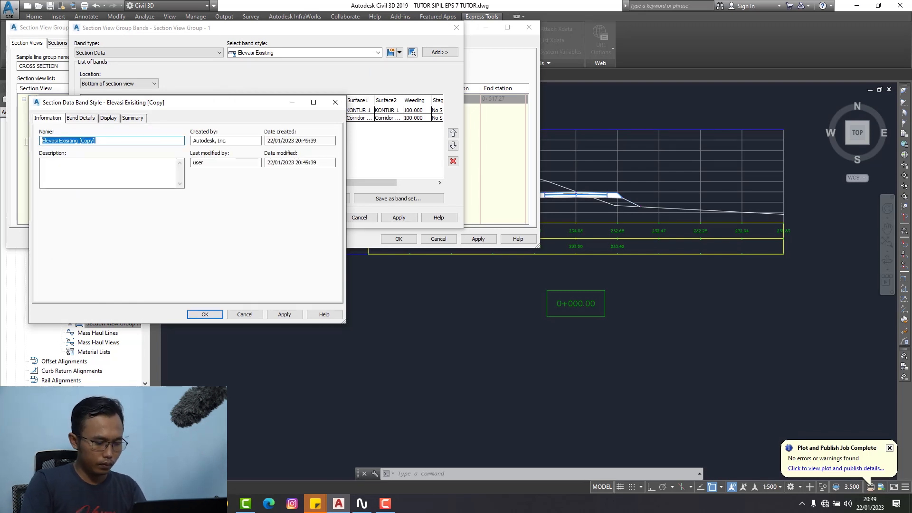
{"action": "type", "text": "LEV"}
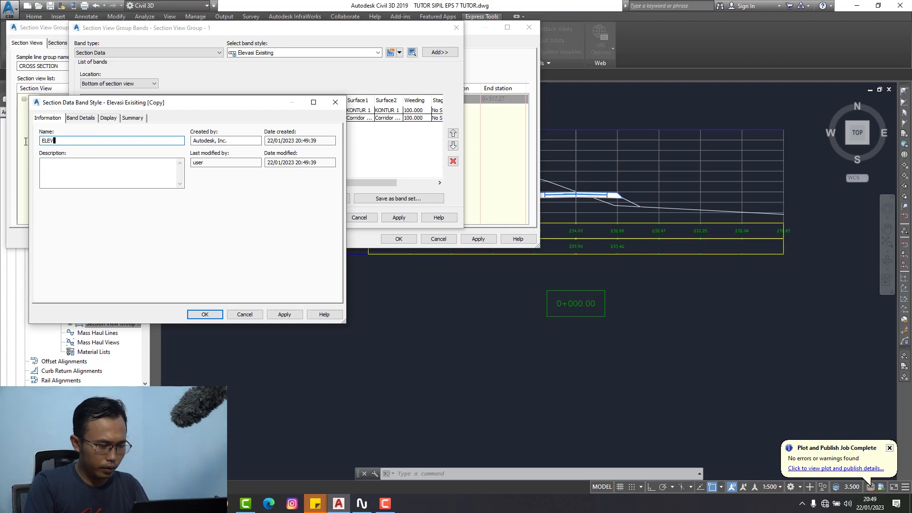
{"action": "type", "text": "ASI JALAN"}
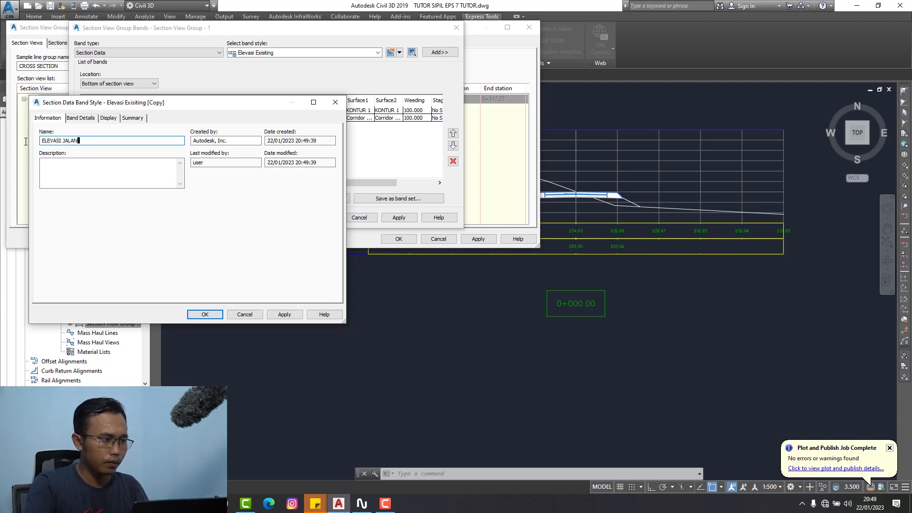
Step: Change the ELEVASI JALAN band style's title text to ELEVASI JALAN and save the style
{"action": "left_click", "coordinate": [81, 118]}
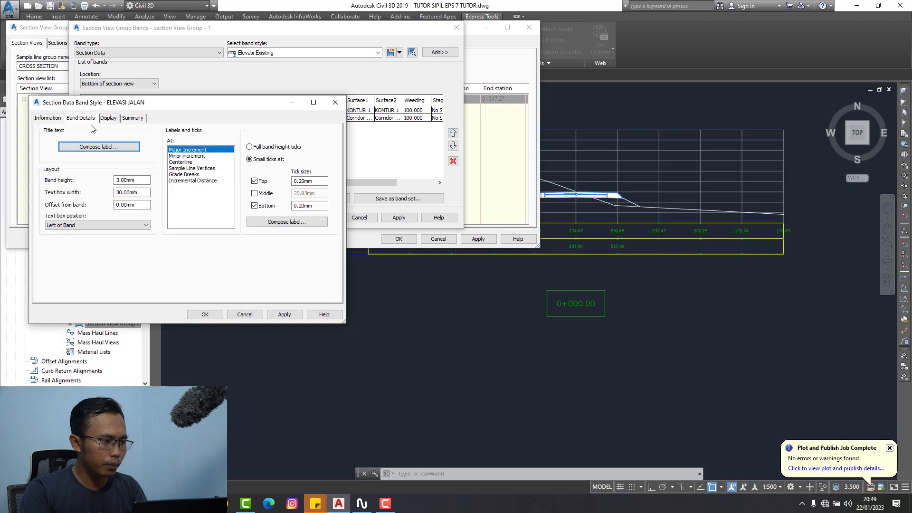
{"action": "left_click", "coordinate": [120, 147]}
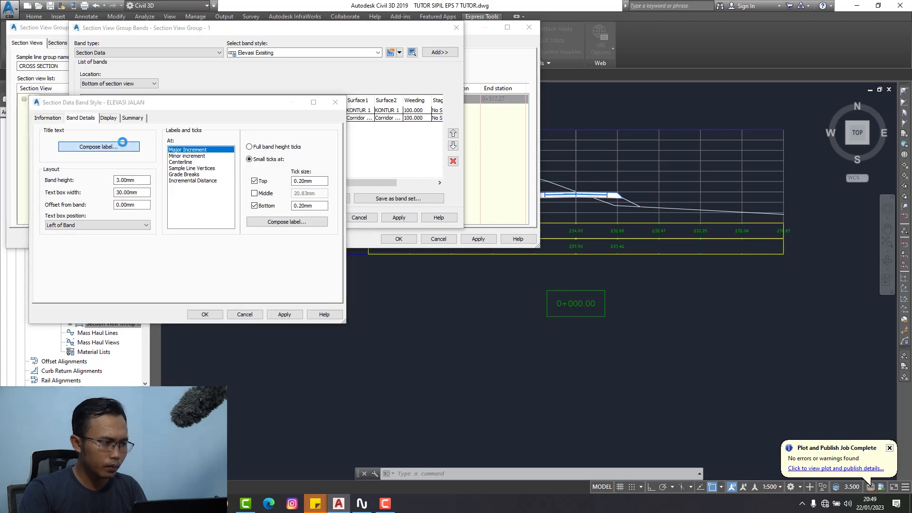
{"action": "left_click", "coordinate": [184, 213]}
{"action": "left_click_drag", "start_coordinate": [531, 128], "coordinate": [666, 114]}
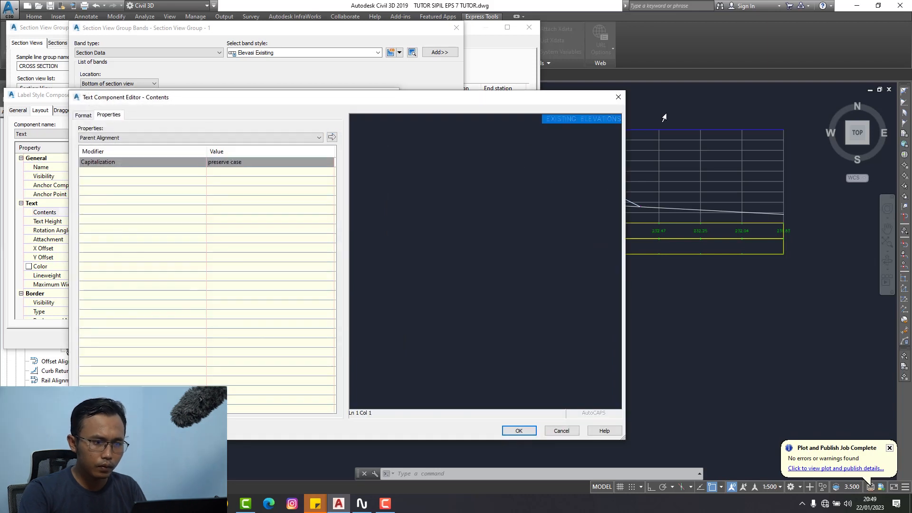
{"action": "type", "text": "ELEVASI JALAN"}
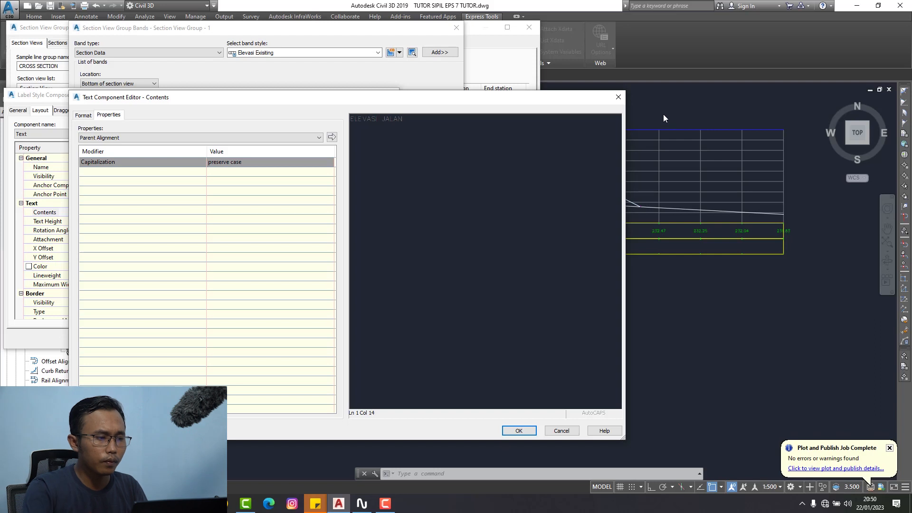
{"action": "left_click", "coordinate": [518, 431]}
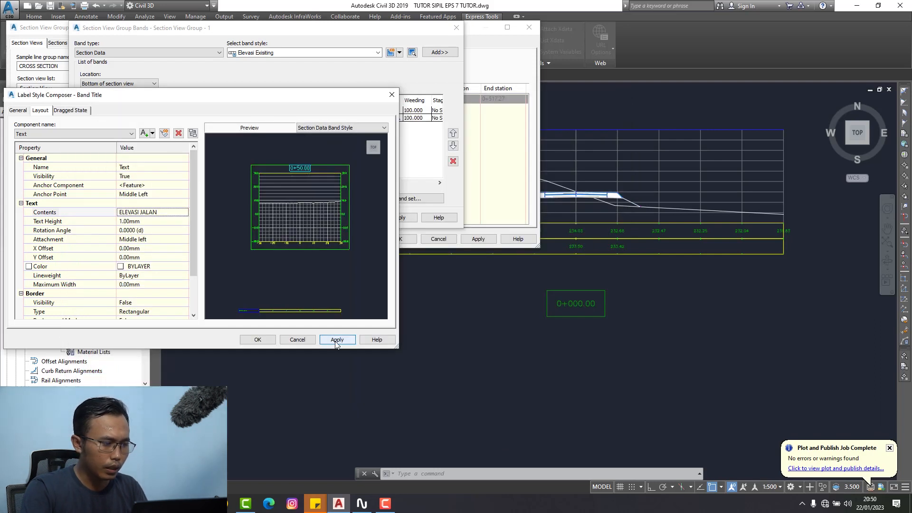
{"action": "left_click", "coordinate": [334, 340]}
{"action": "left_click", "coordinate": [257, 339]}
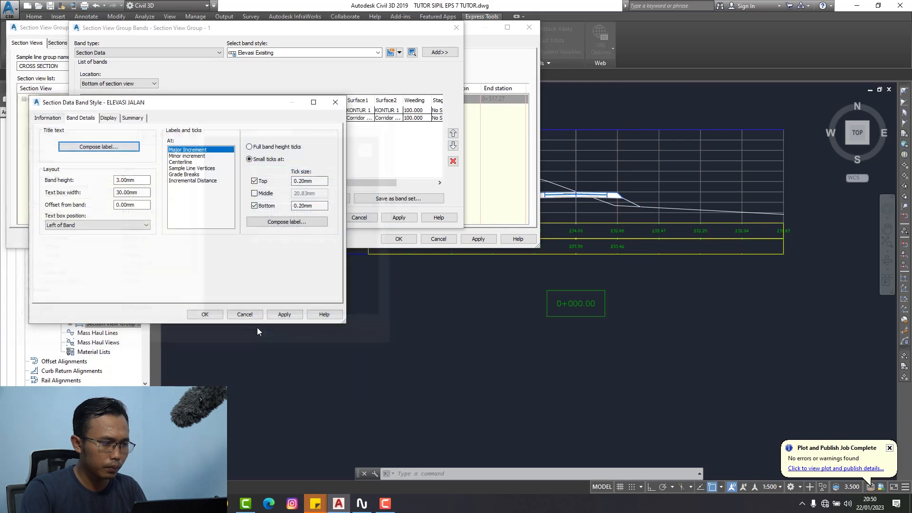
{"action": "left_click", "coordinate": [283, 314]}
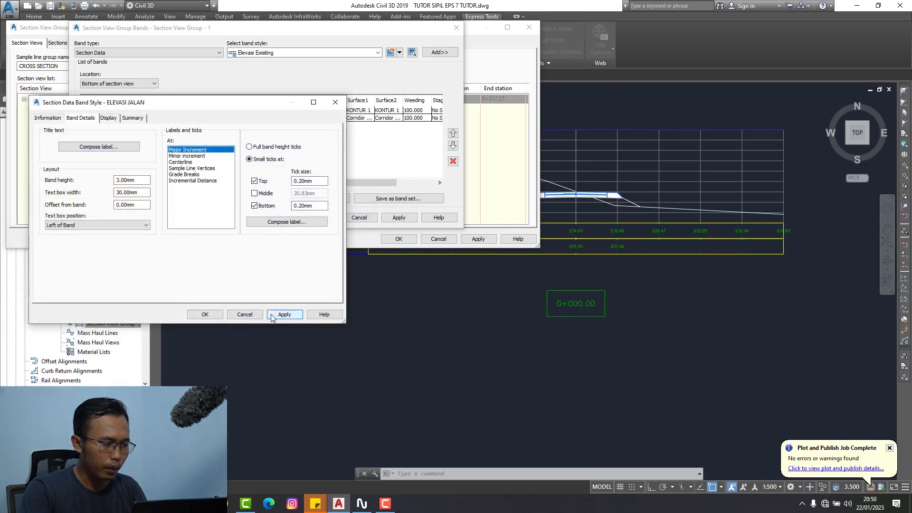
{"action": "left_click", "coordinate": [205, 315]}
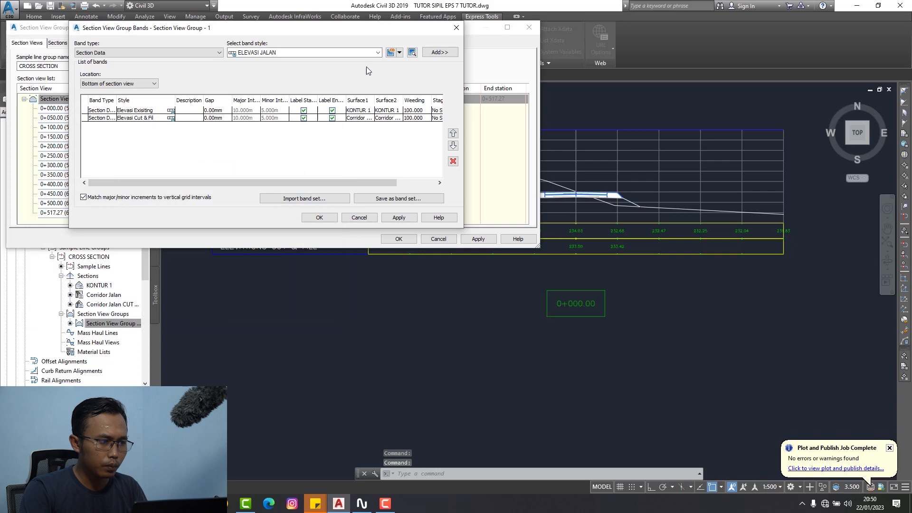
Step: Add the ELEVASI JALAN section data band to the bottom of the section views and confirm the section view group's properties
{"action": "left_click", "coordinate": [438, 52]}
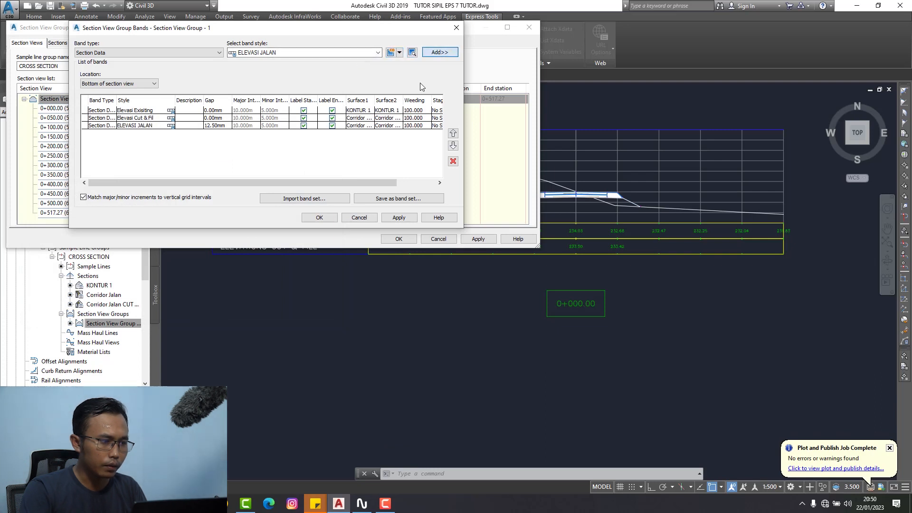
{"action": "left_click", "coordinate": [365, 126]}
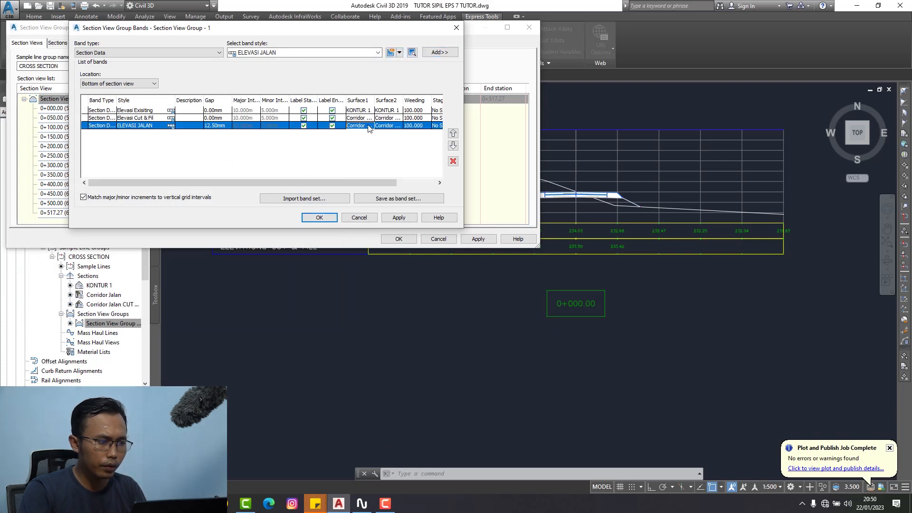
{"action": "left_click", "coordinate": [368, 126]}
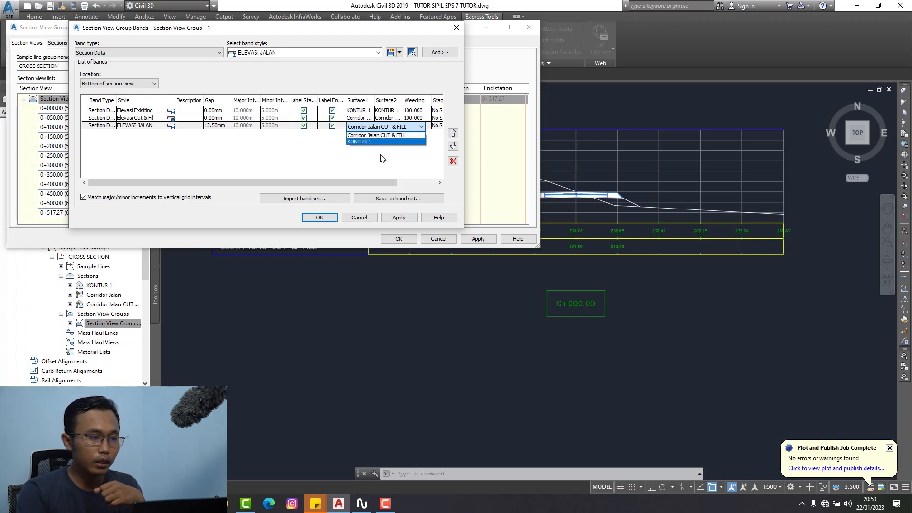
{"action": "left_click", "coordinate": [452, 153]}
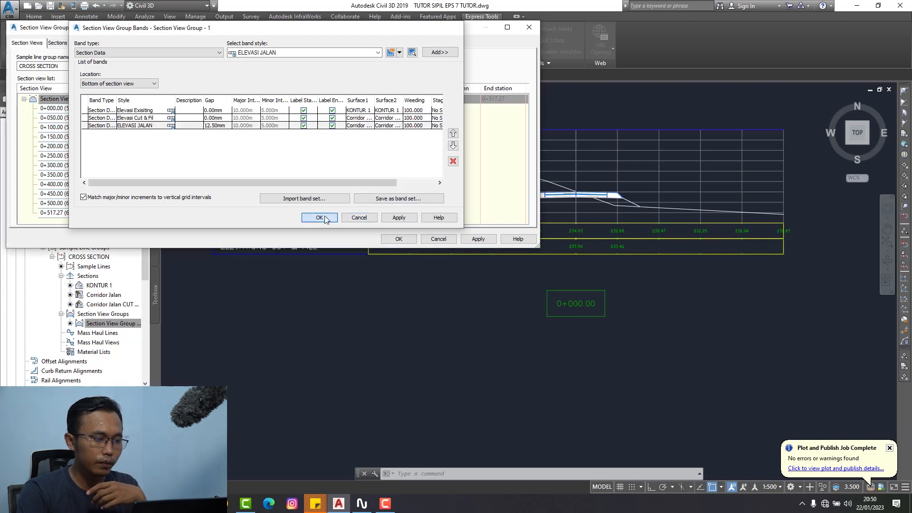
{"action": "left_click", "coordinate": [356, 219]}
{"action": "left_click", "coordinate": [399, 238]}
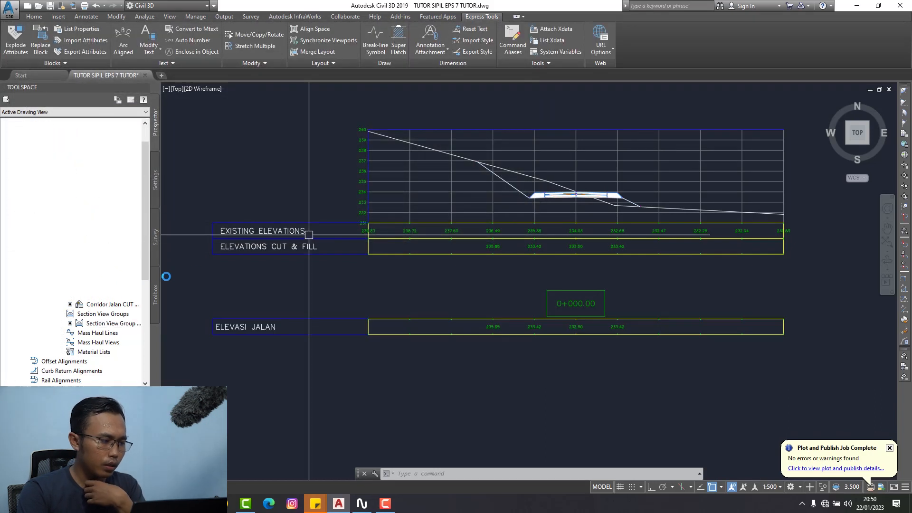
{"action": "scroll", "coordinate": [387, 269], "scroll_direction": "down", "scroll_amount": 2}
{"action": "scroll", "coordinate": [431, 295], "scroll_direction": "up", "scroll_amount": 2}
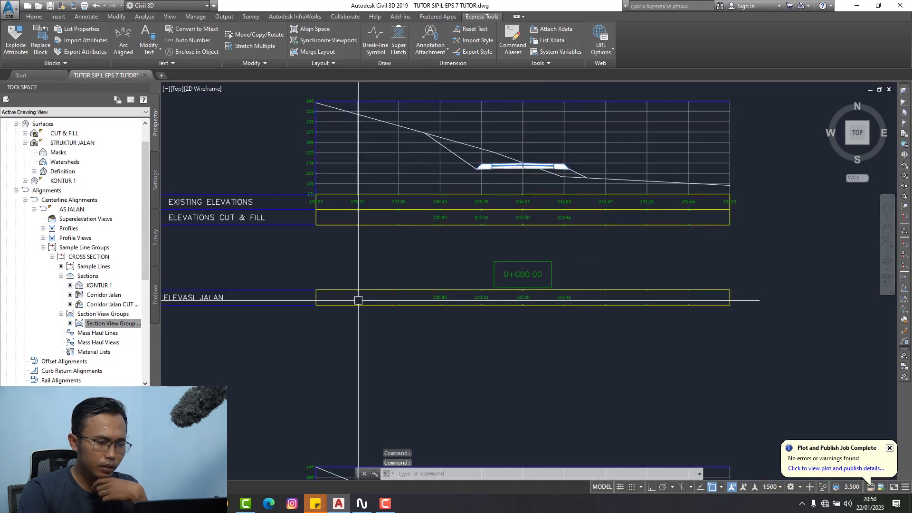
Step: Add Corridor Jalan STRUKTUR JALAN to the sampled sources of the CROSS SECTION sample line group and confirm its properties
{"action": "right_click", "coordinate": [97, 259]}
{"action": "left_click", "coordinate": [128, 262]}
{"action": "left_click_drag", "start_coordinate": [357, 220], "coordinate": [365, 149]}
{"action": "left_click", "coordinate": [220, 167]}
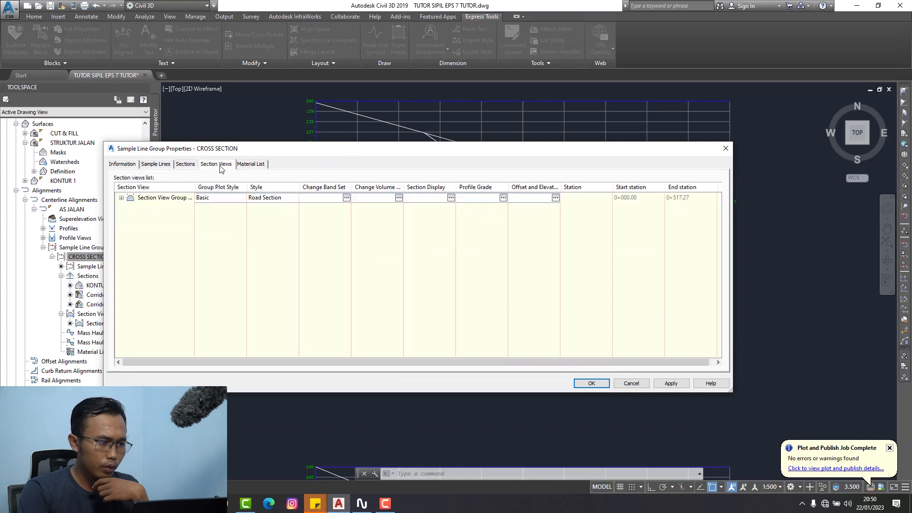
{"action": "left_click", "coordinate": [184, 167]}
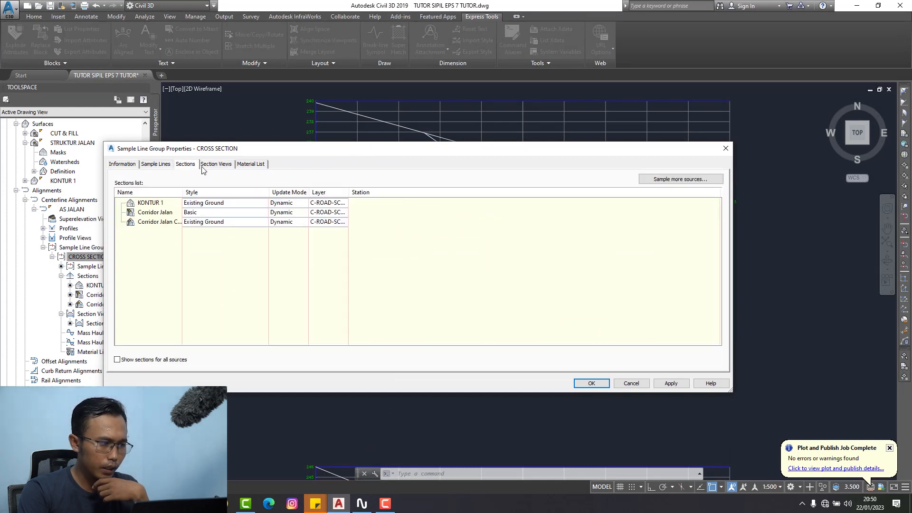
{"action": "left_click", "coordinate": [676, 181]}
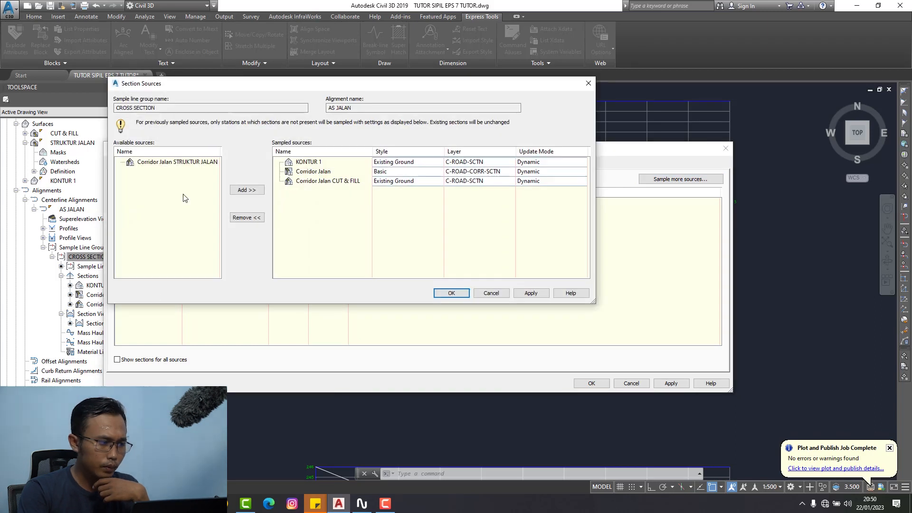
{"action": "left_click", "coordinate": [251, 191]}
{"action": "left_click", "coordinate": [449, 292]}
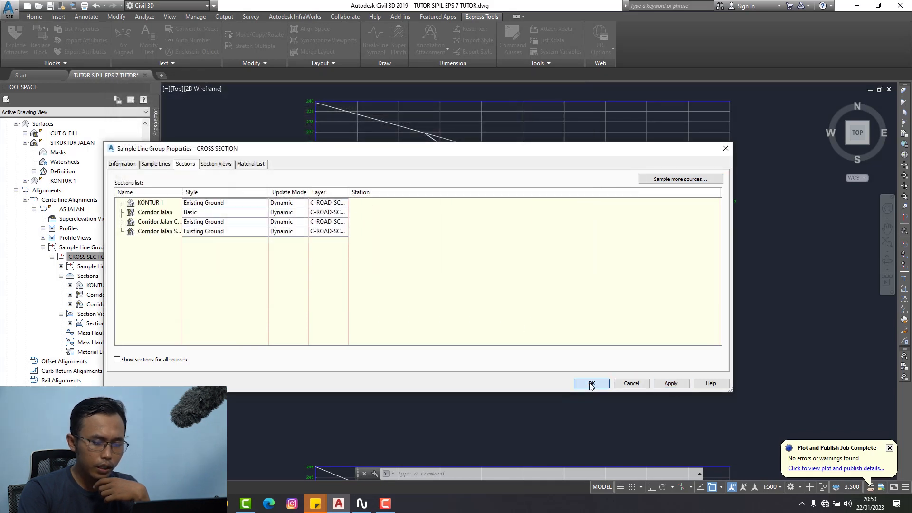
{"action": "left_click", "coordinate": [591, 384]}
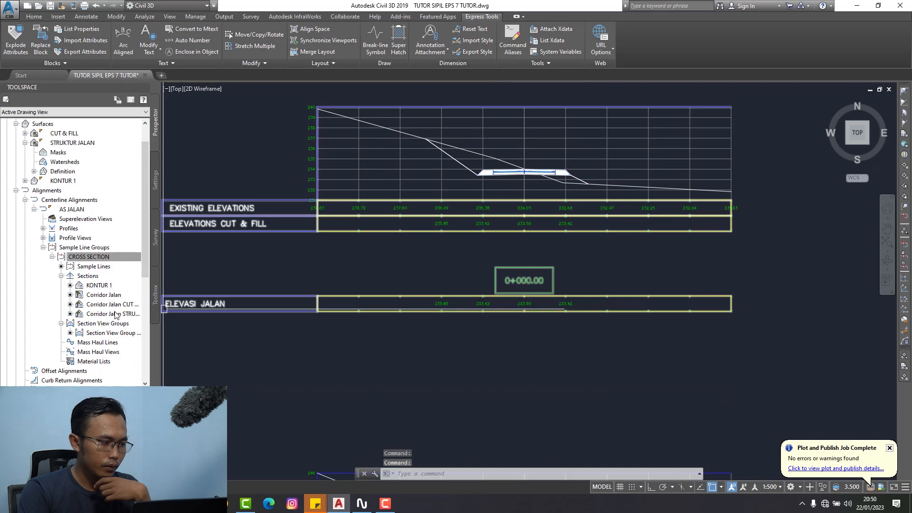
Step: Reopen the band set of Section View Group - 1 and assign the Corridor Jalan STRUKTUR JALAN surface to the ELEVASI JALAN band
{"action": "right_click", "coordinate": [102, 336]}
{"action": "left_click", "coordinate": [142, 343]}
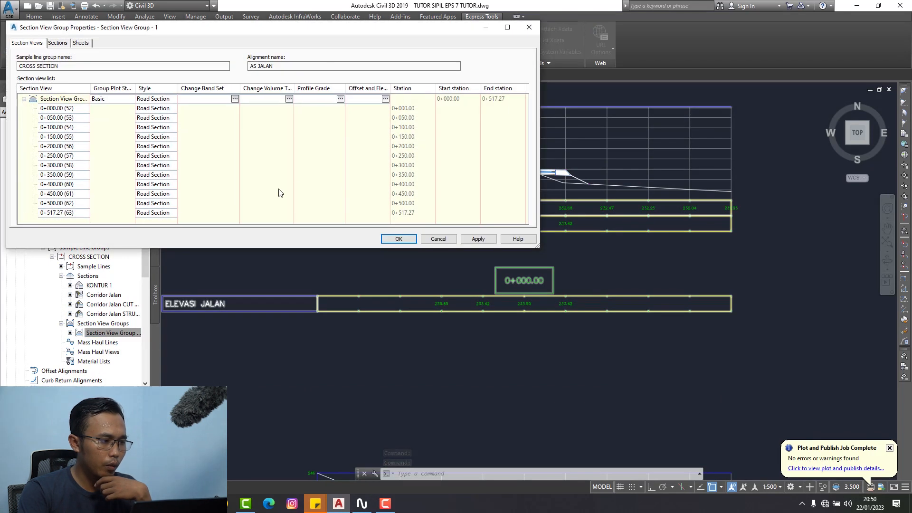
{"action": "left_click", "coordinate": [235, 99]}
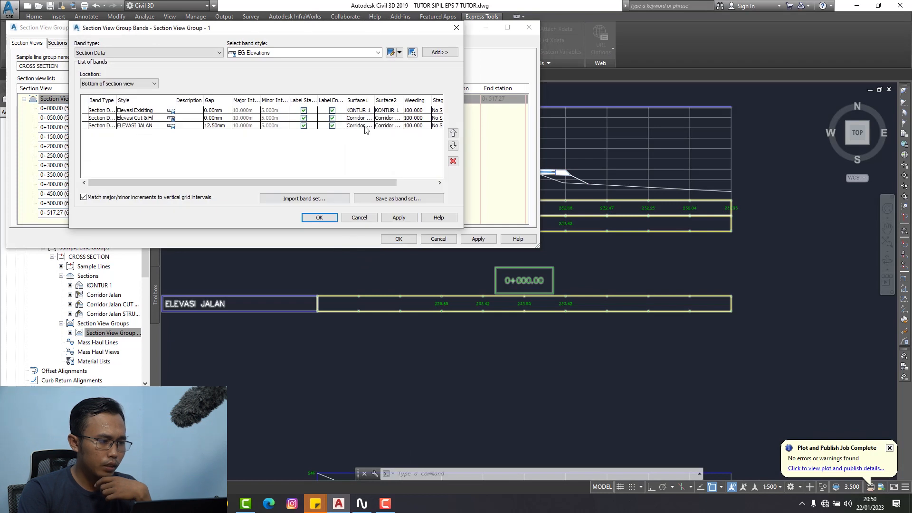
{"action": "left_click", "coordinate": [220, 126]}
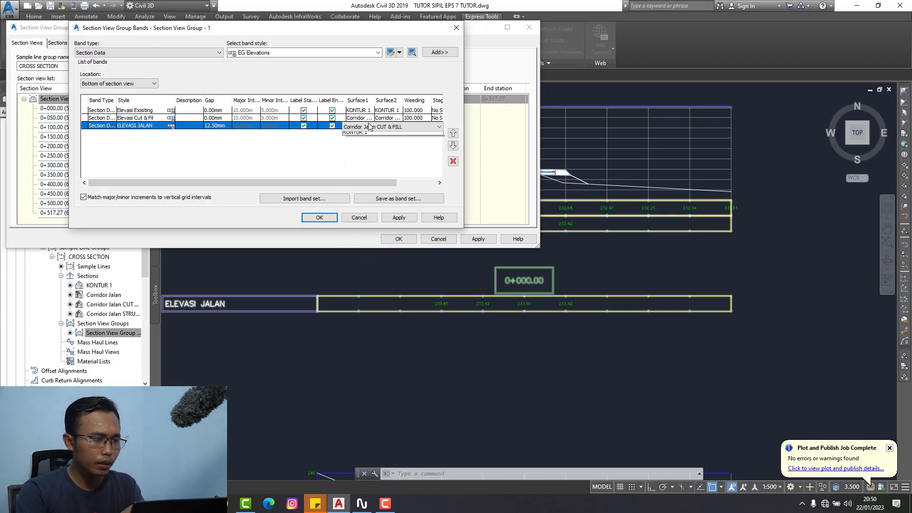
{"action": "left_click", "coordinate": [388, 126]}
{"action": "left_click", "coordinate": [397, 141]}
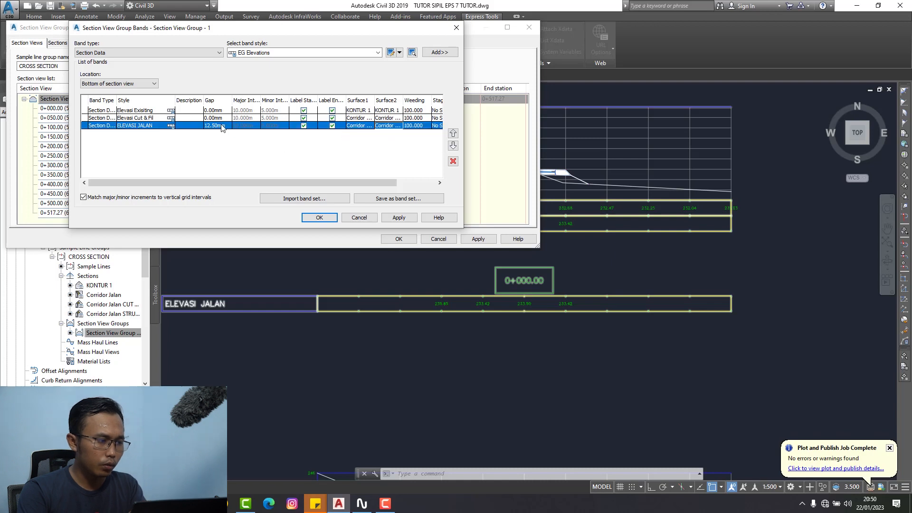
Step: Remove the gap above the ELEVASI JALAN band so it adjoins the cut and fill band, and confirm the section view group's properties
{"action": "left_click", "coordinate": [398, 217]}
{"action": "left_click", "coordinate": [319, 218]}
{"action": "left_click", "coordinate": [478, 238]}
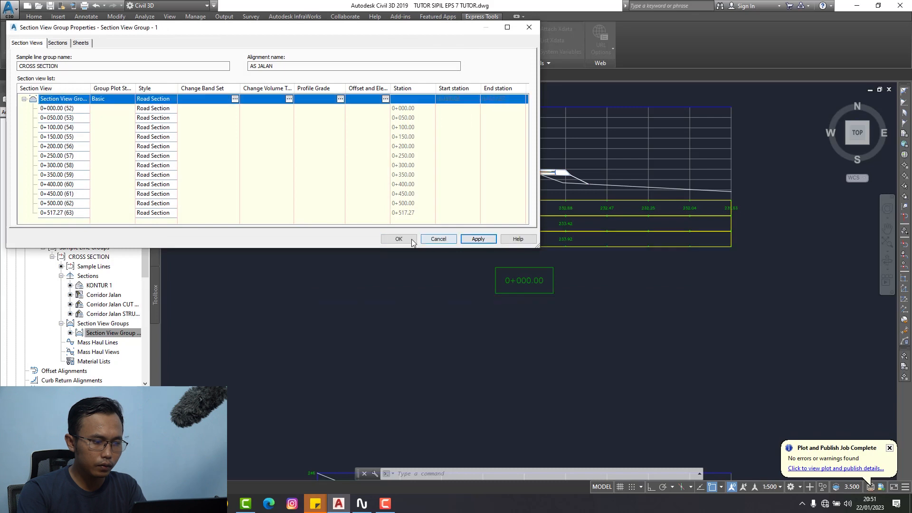
{"action": "left_click", "coordinate": [411, 241]}
Step: Examine the existing, cut and fill, and road elevation bands of the 0+000.00 section view against the road structure drawn above them
{"action": "scroll", "coordinate": [573, 243], "scroll_direction": "up", "scroll_amount": 3}
{"action": "scroll", "coordinate": [573, 243], "scroll_direction": "up", "scroll_amount": 2}
{"action": "mouse_move", "coordinate": [589, 239]}
{"action": "middle_mouse_down"}
{"action": "mouse_move", "coordinate": [574, 311]}
{"action": "mouse_move", "coordinate": [501, 352]}
{"action": "middle_mouse_up"}
{"action": "scroll", "coordinate": [536, 319], "scroll_direction": "down", "scroll_amount": 2}
{"action": "scroll", "coordinate": [531, 319], "scroll_direction": "up", "scroll_amount": 2}
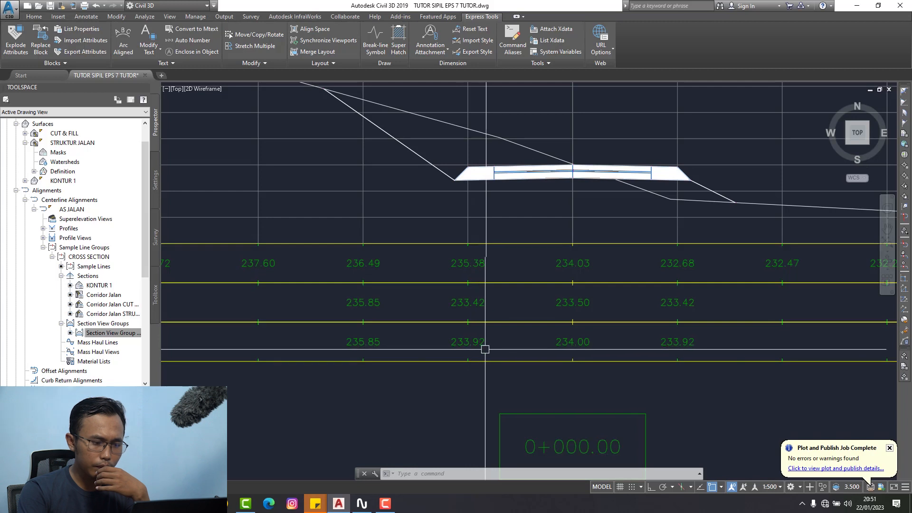
{"action": "scroll", "coordinate": [459, 349], "scroll_direction": "up", "scroll_amount": 2}
{"action": "scroll", "coordinate": [473, 279], "scroll_direction": "down", "scroll_amount": 4}
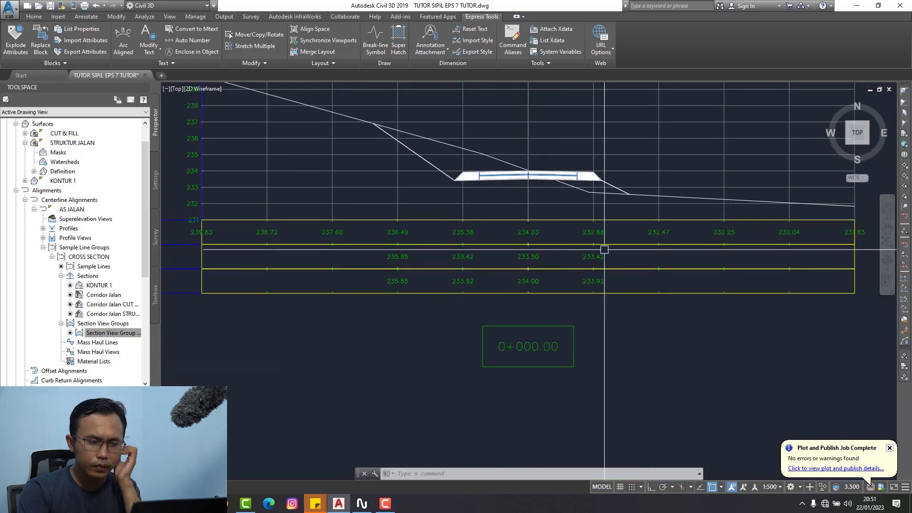
{"action": "scroll", "coordinate": [604, 249], "scroll_direction": "down", "scroll_amount": 4}
{"action": "scroll", "coordinate": [484, 264], "scroll_direction": "up", "scroll_amount": 4}
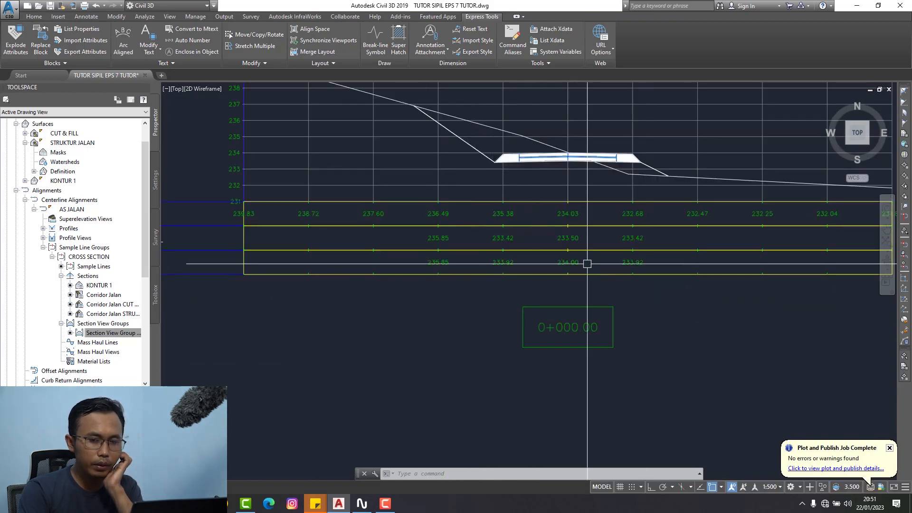
{"action": "middle_click_drag", "start_coordinate": [597, 234], "coordinate": [558, 245]}
{"action": "scroll", "coordinate": [489, 261], "scroll_direction": "up", "scroll_amount": 2}
{"action": "middle_click_drag", "start_coordinate": [480, 198], "coordinate": [460, 228]}
{"action": "middle_click_drag", "start_coordinate": [435, 153], "coordinate": [445, 199]}
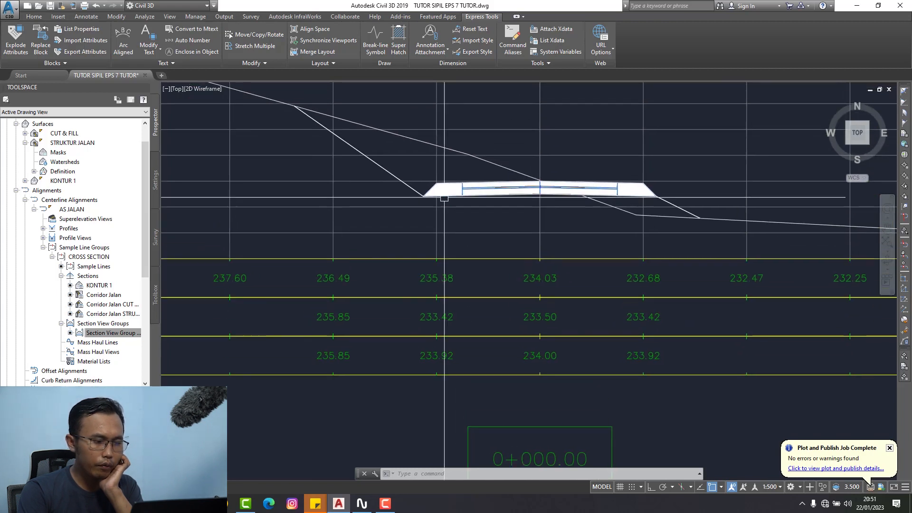
{"action": "scroll", "coordinate": [435, 185], "scroll_direction": "up", "scroll_amount": 4}
{"action": "scroll", "coordinate": [437, 179], "scroll_direction": "down", "scroll_amount": 4}
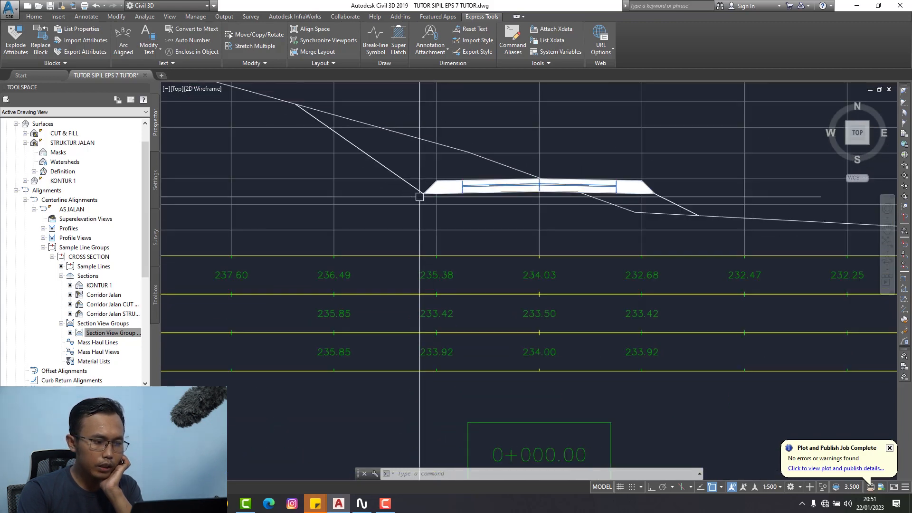
{"action": "scroll", "coordinate": [702, 238], "scroll_direction": "down", "scroll_amount": 4}
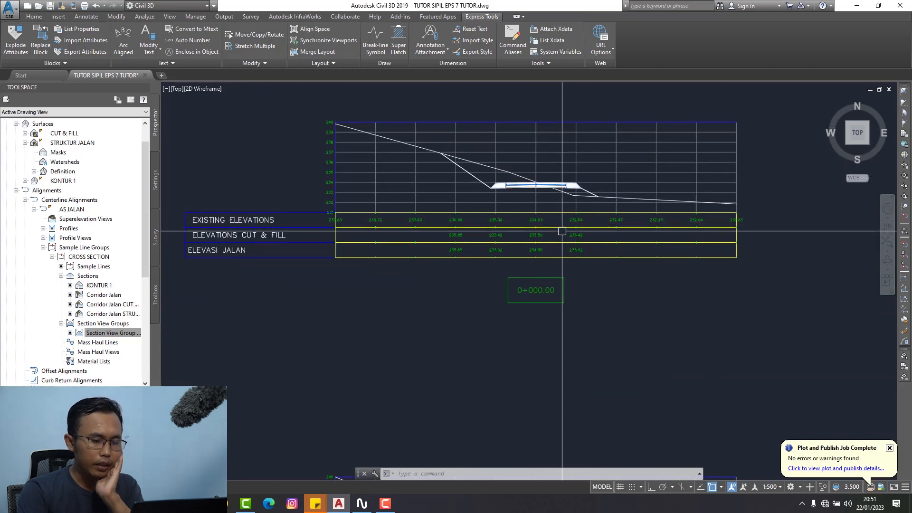